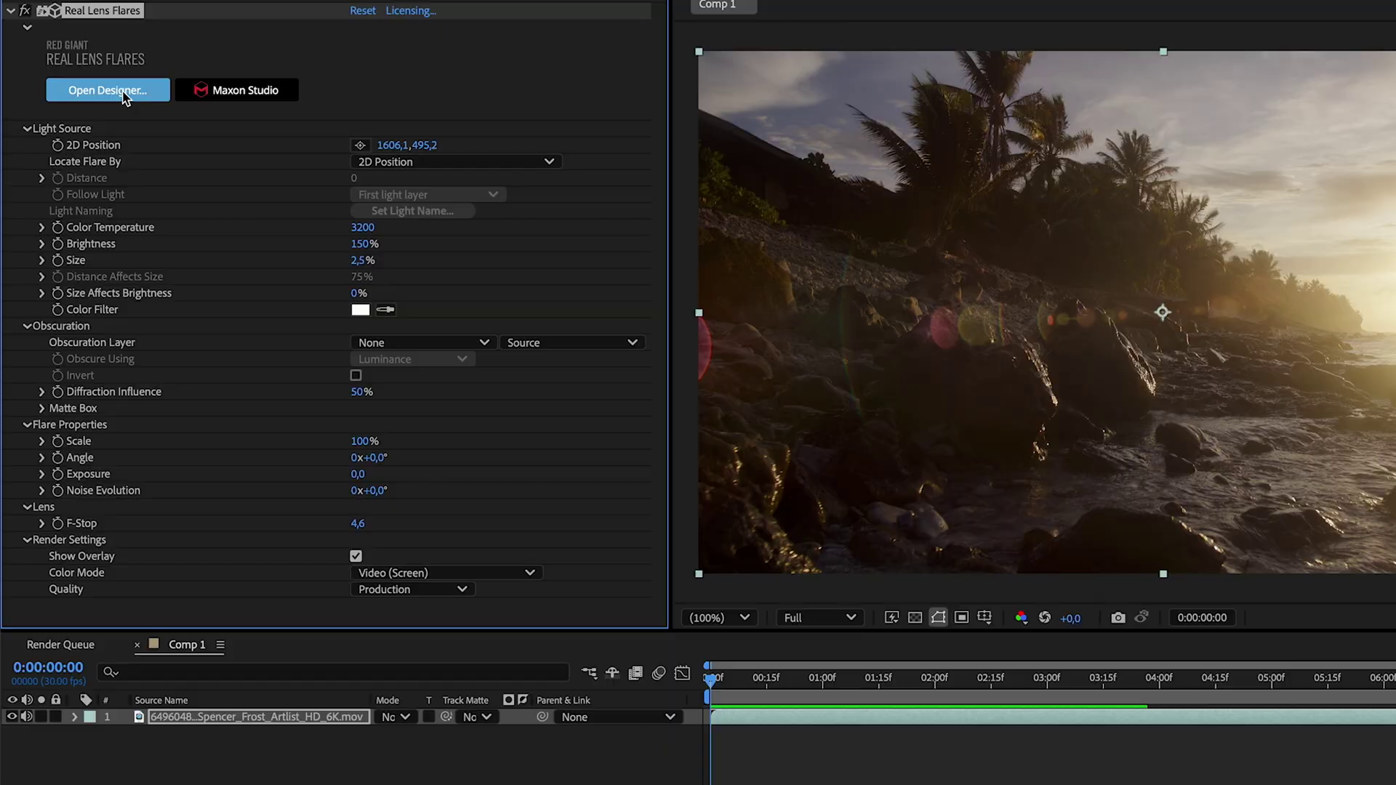
Preview the Real Lens Flares designer presets, then close the designer window
click(124, 96)
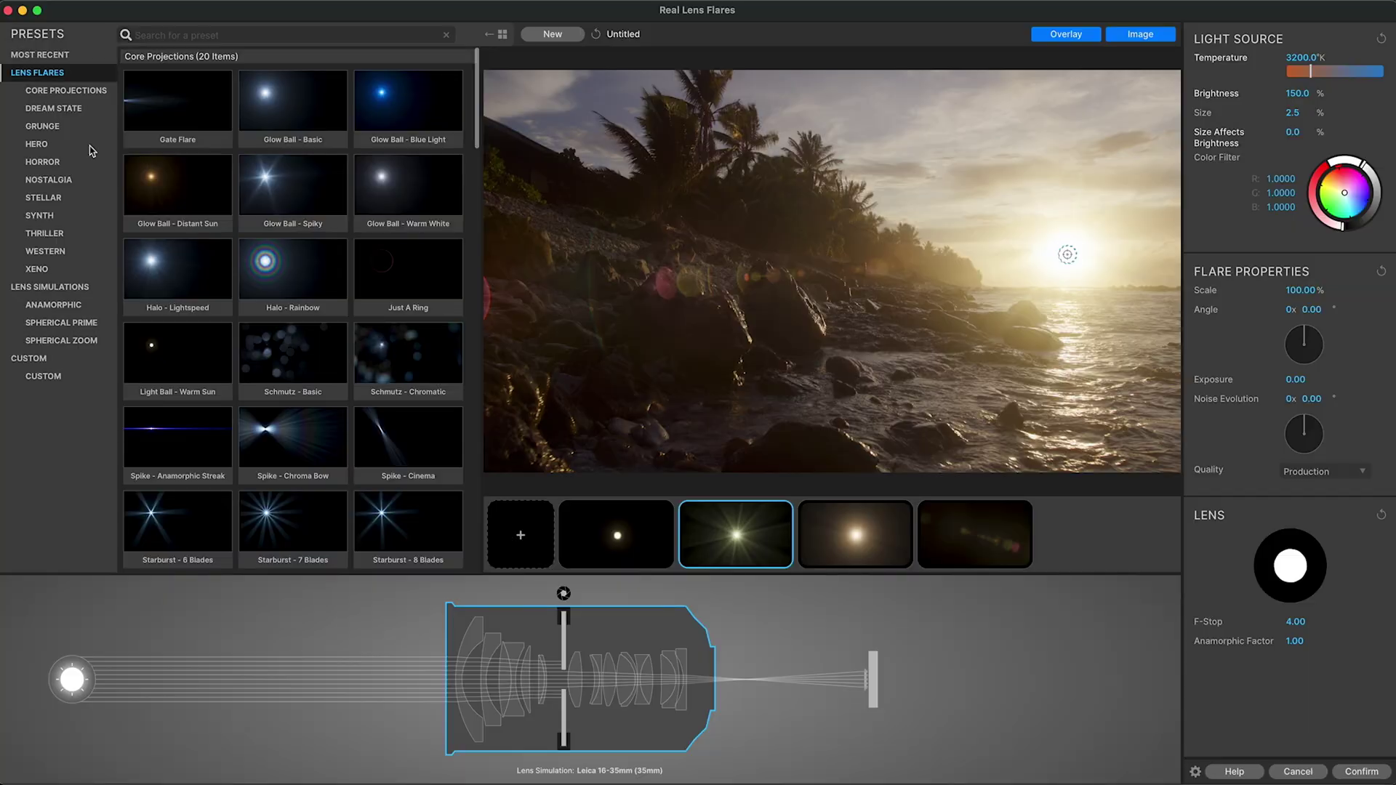
click(9, 10)
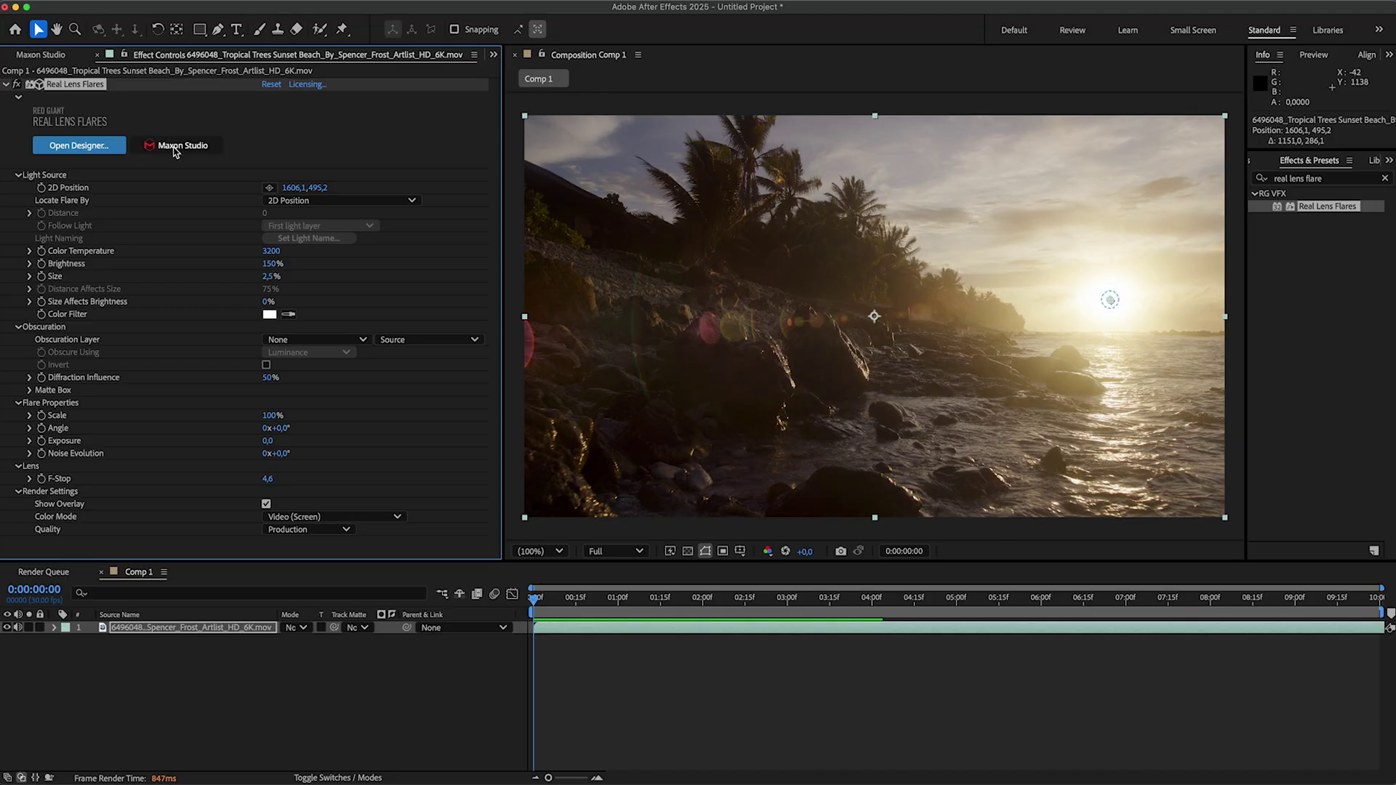
Open the Maxon Studio template library and preview one of its template cards
click(175, 146)
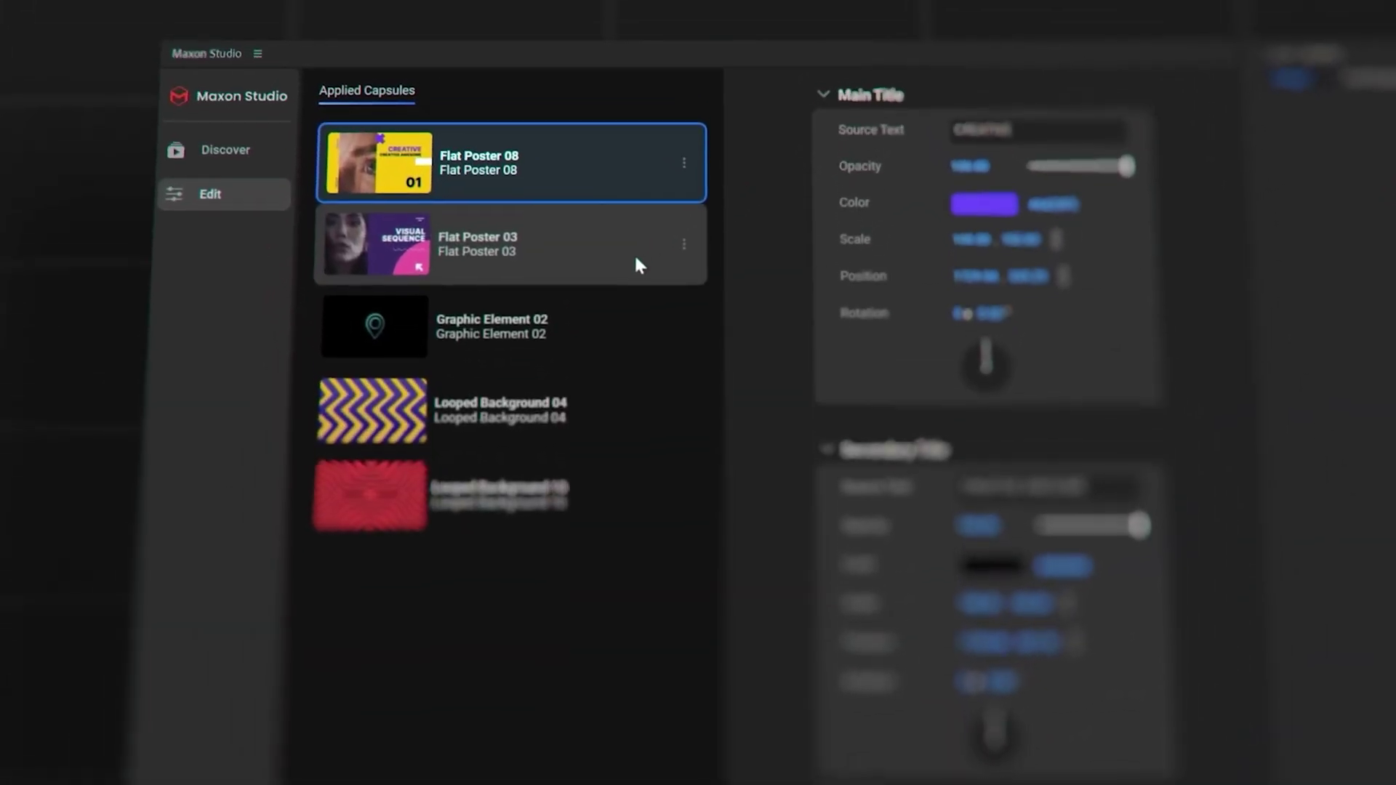
click(634, 253)
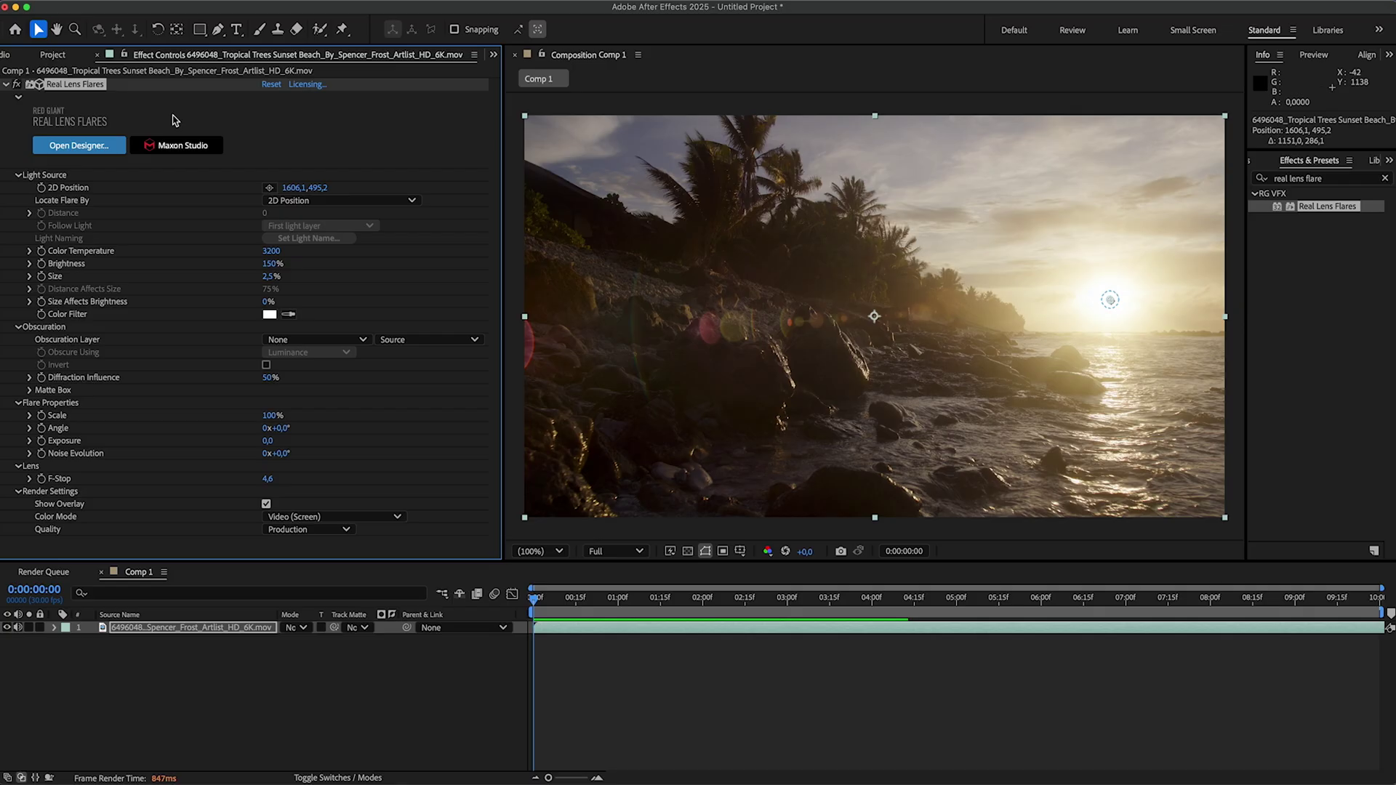
click(19, 175)
click(19, 187)
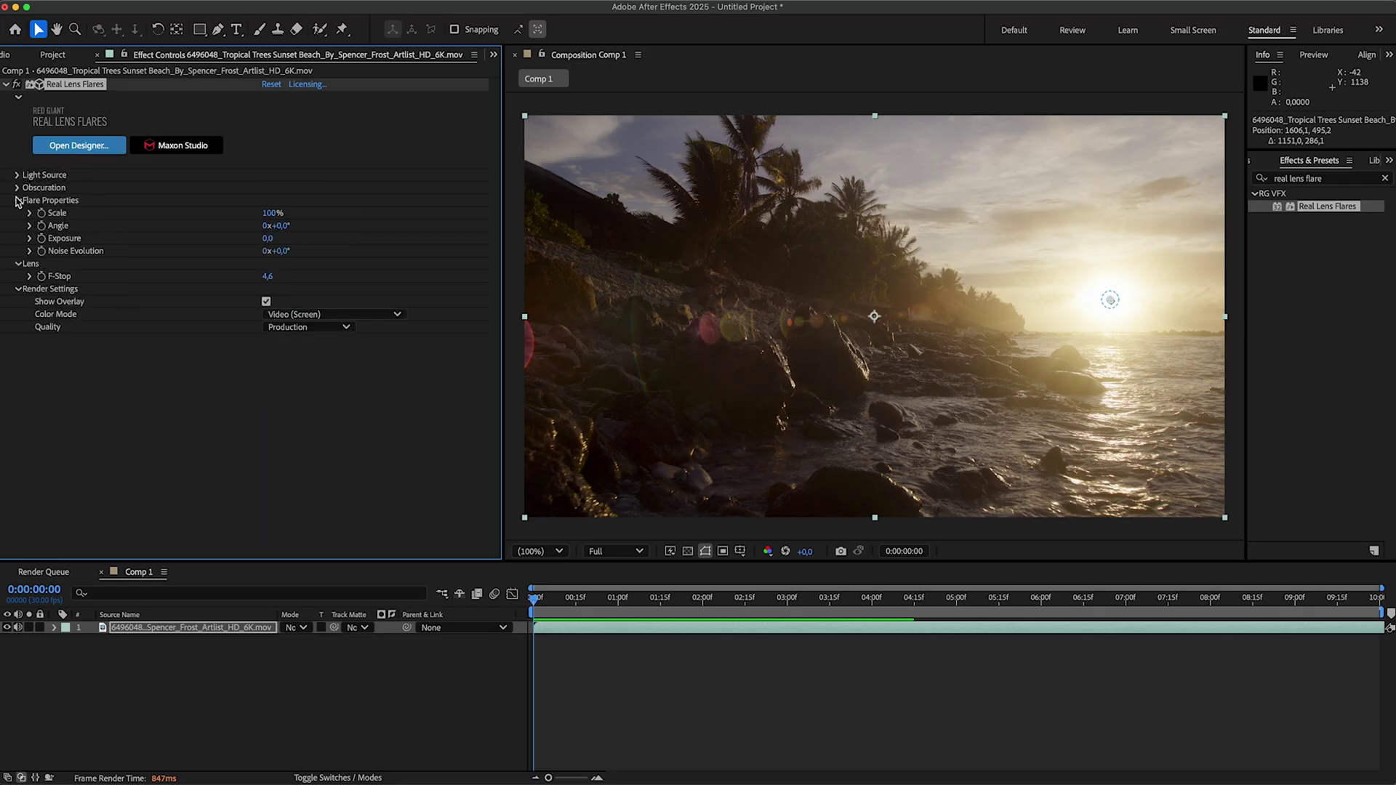
click(19, 213)
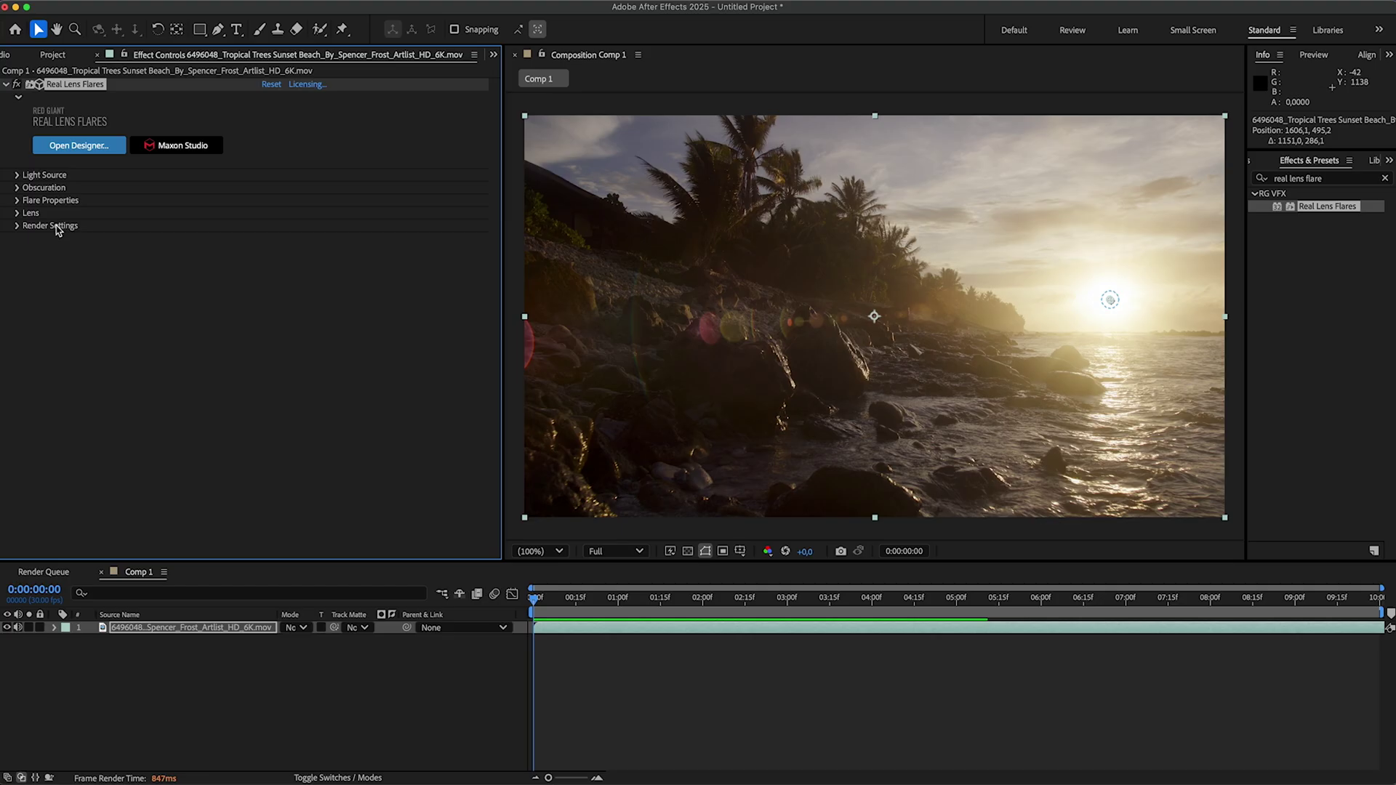
click(17, 176)
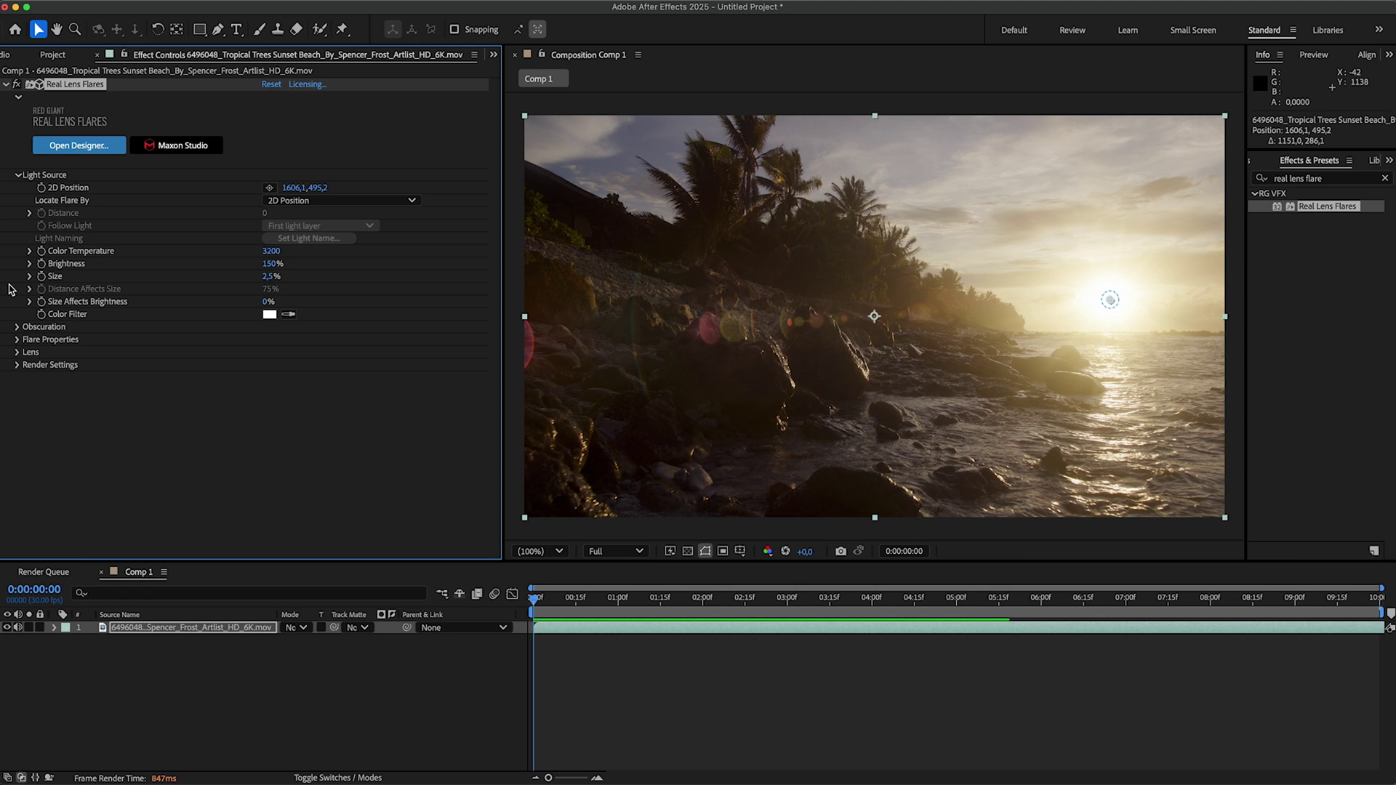
click(17, 327)
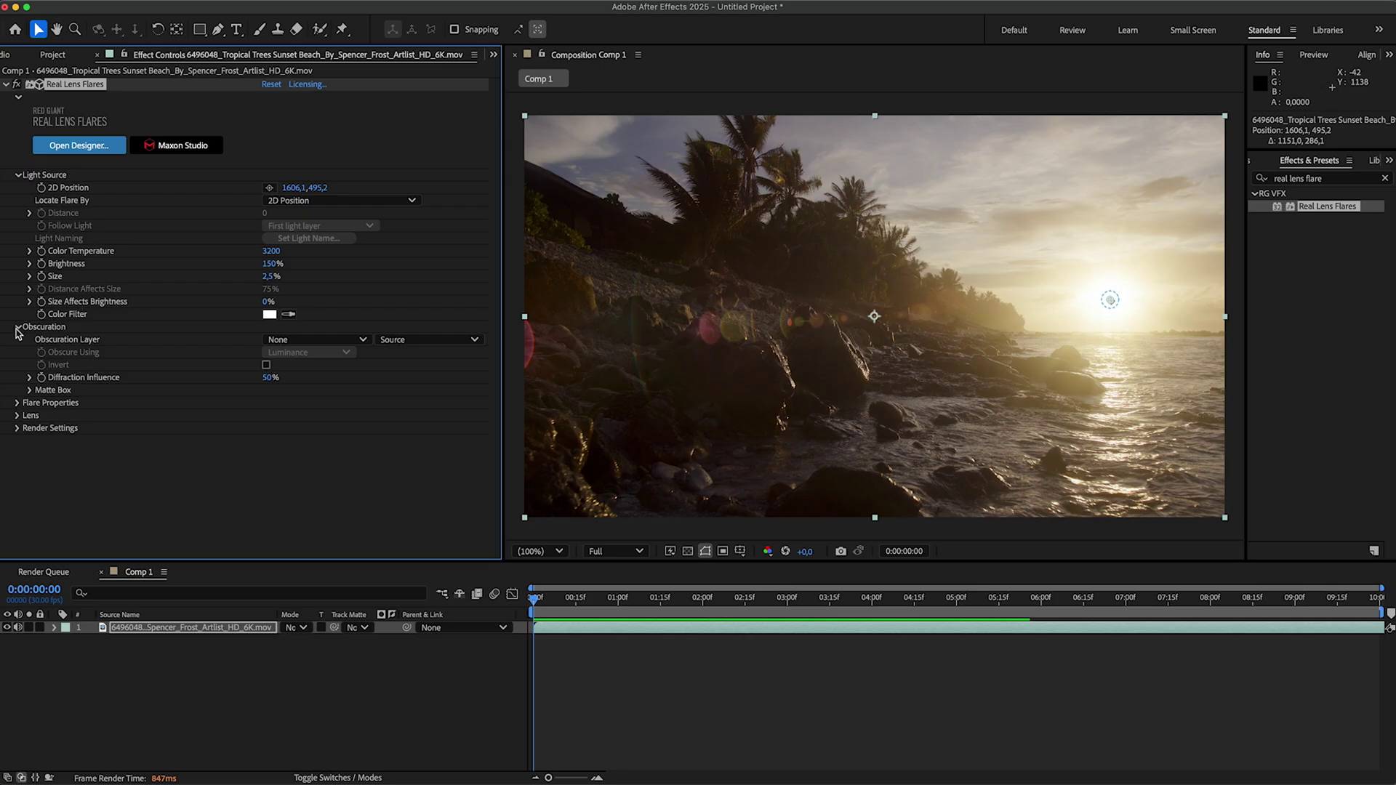
click(19, 402)
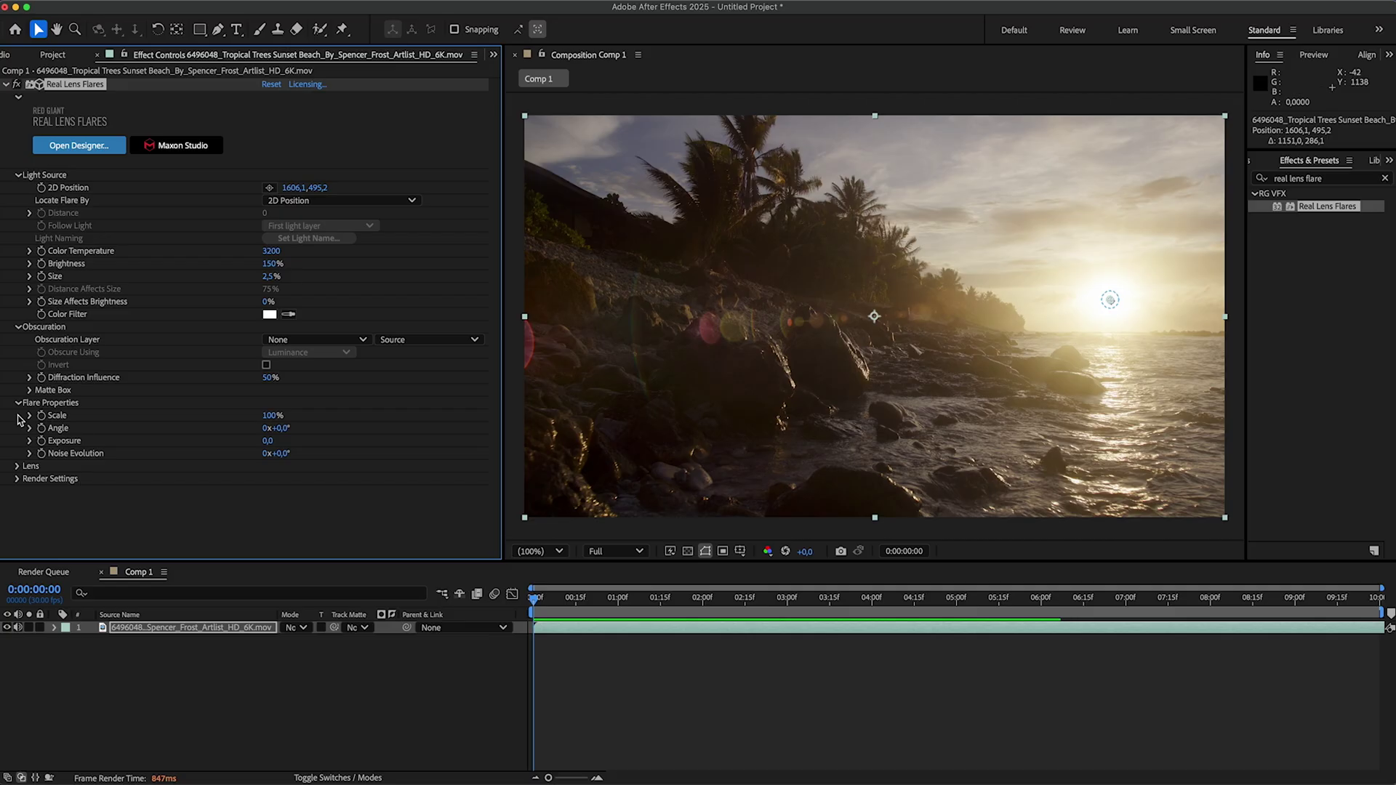
click(17, 466)
click(17, 492)
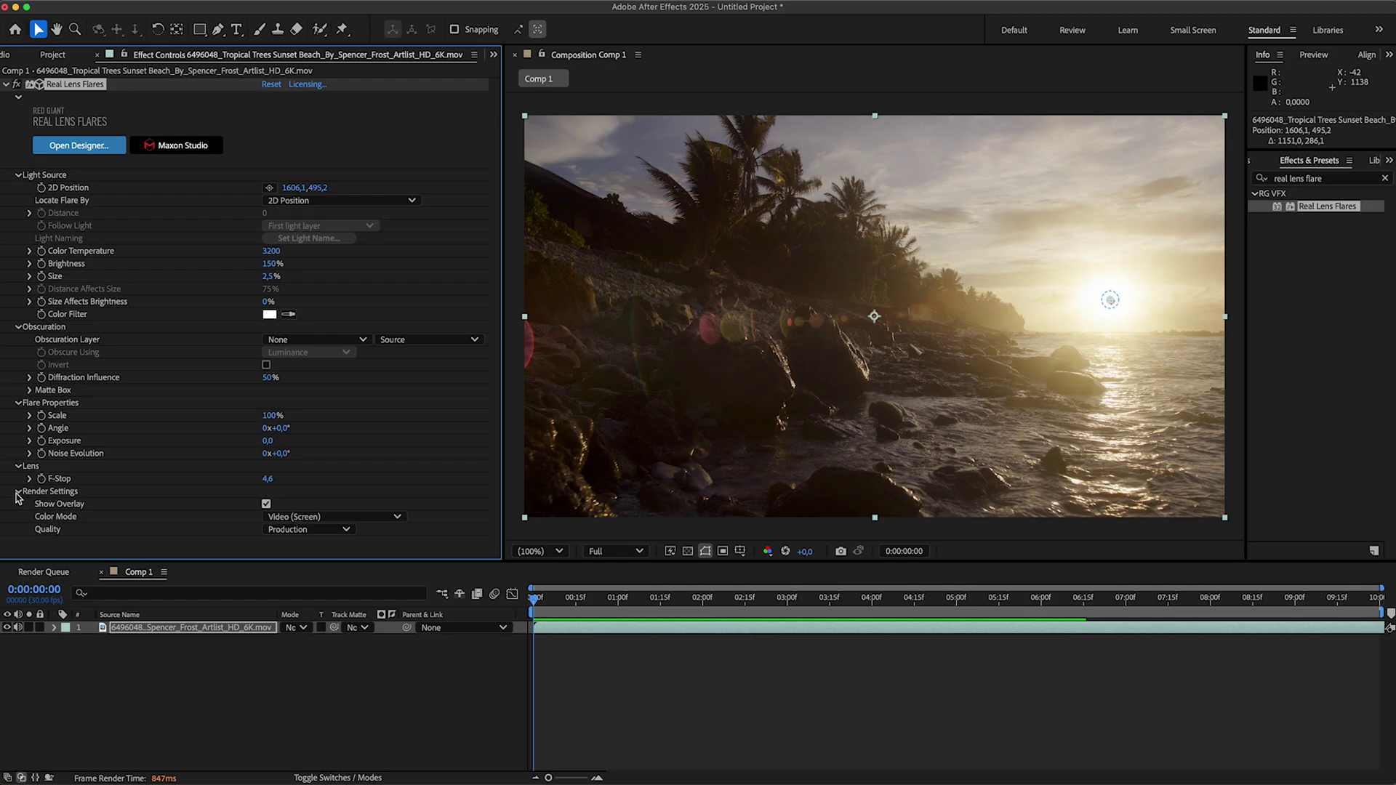
click(347, 530)
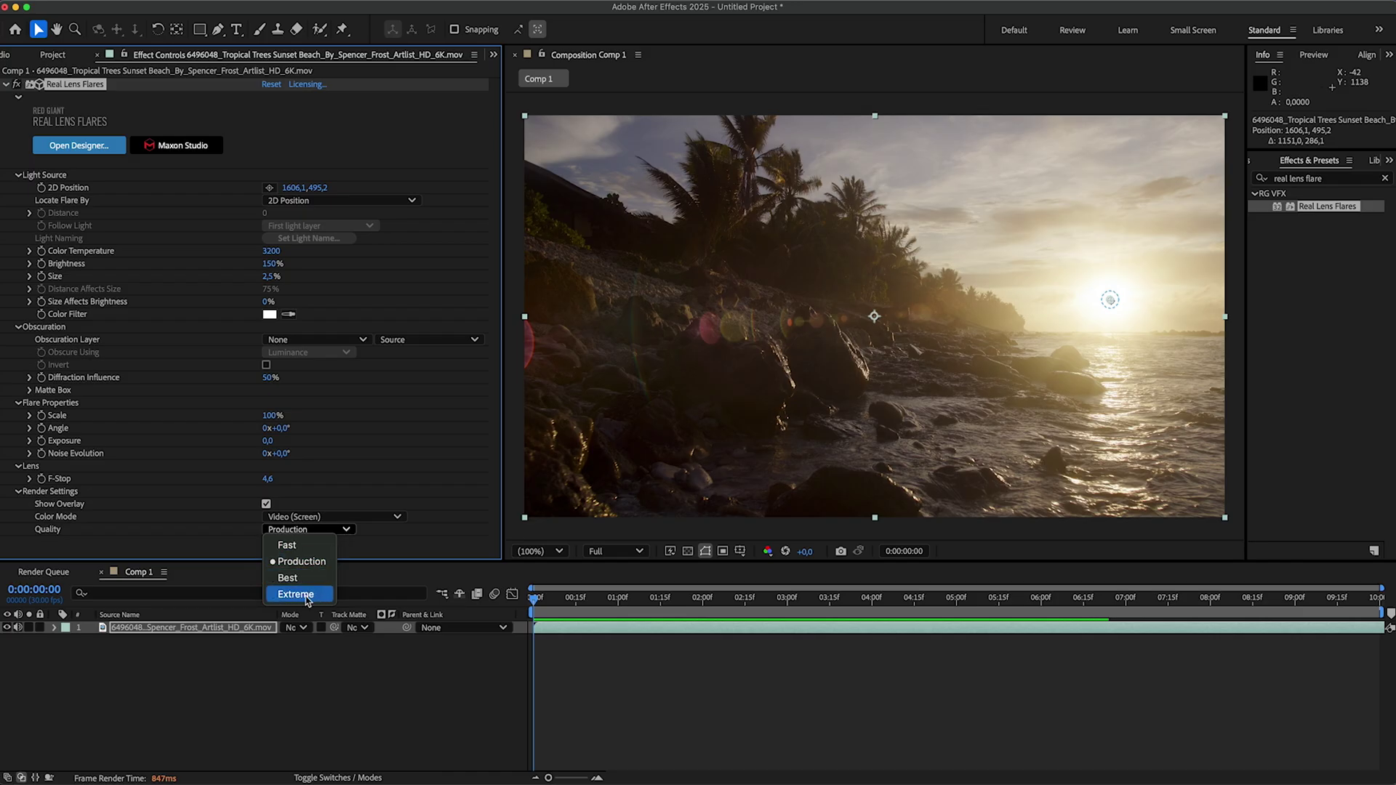
click(83, 525)
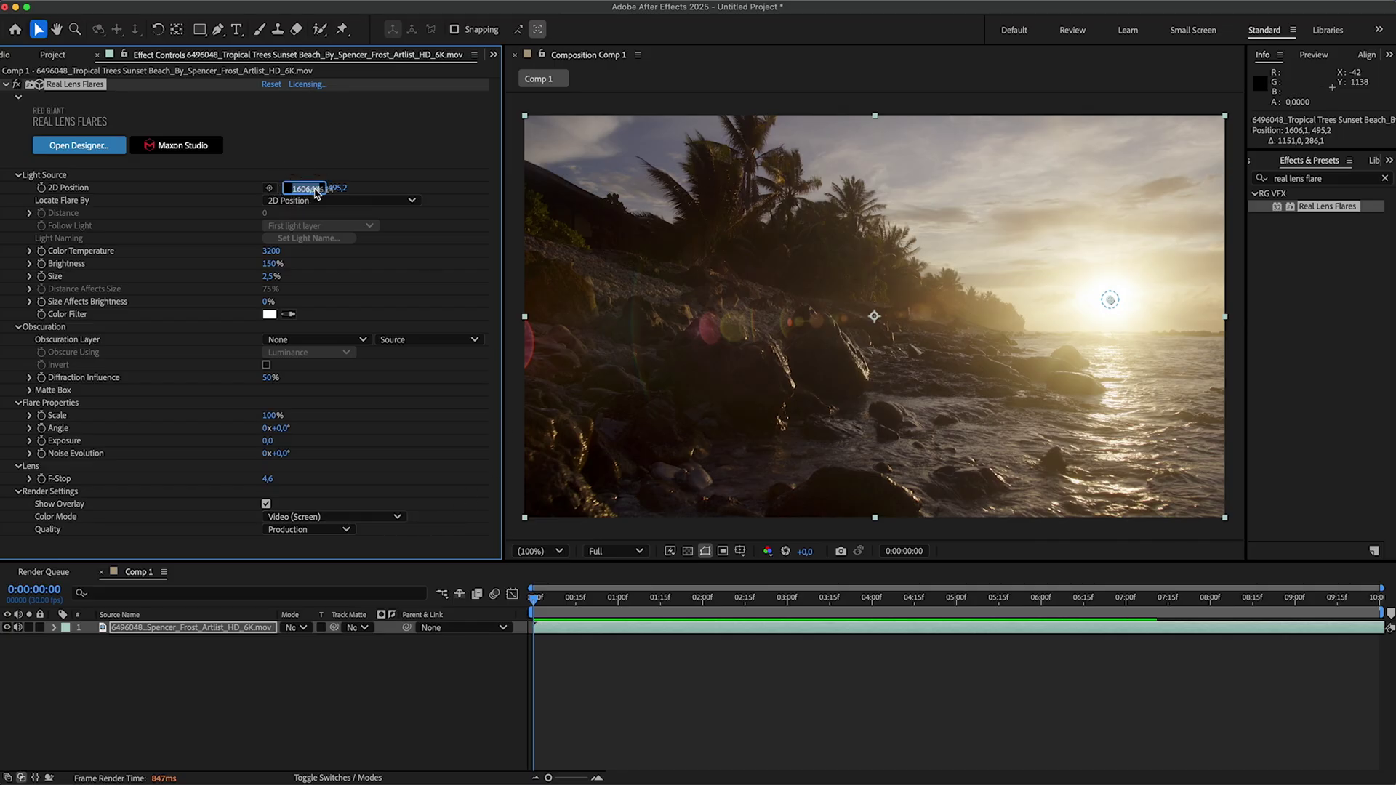
Move the flare's light point around and settle it back onto the sun
drag(289, 188, 362, 194)
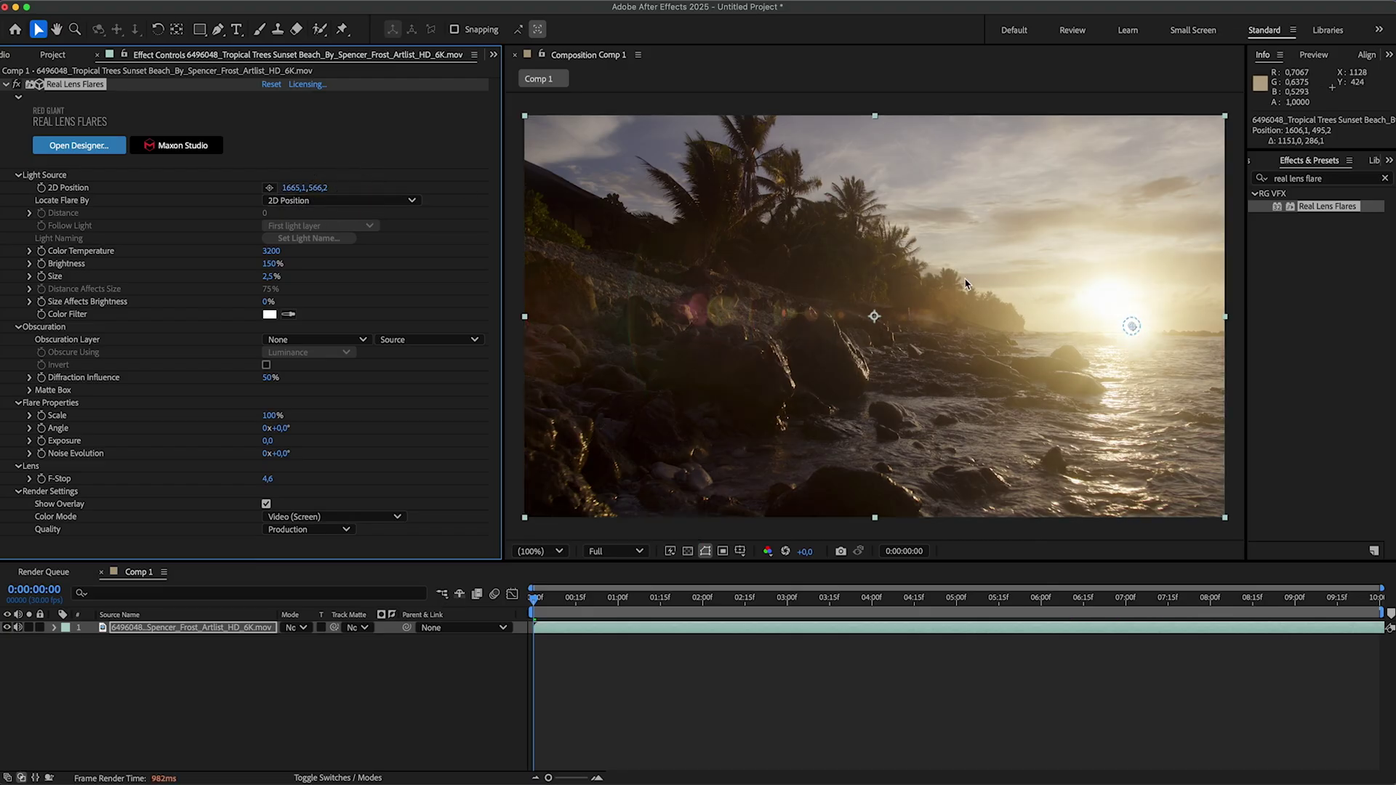
drag(1130, 326, 901, 187)
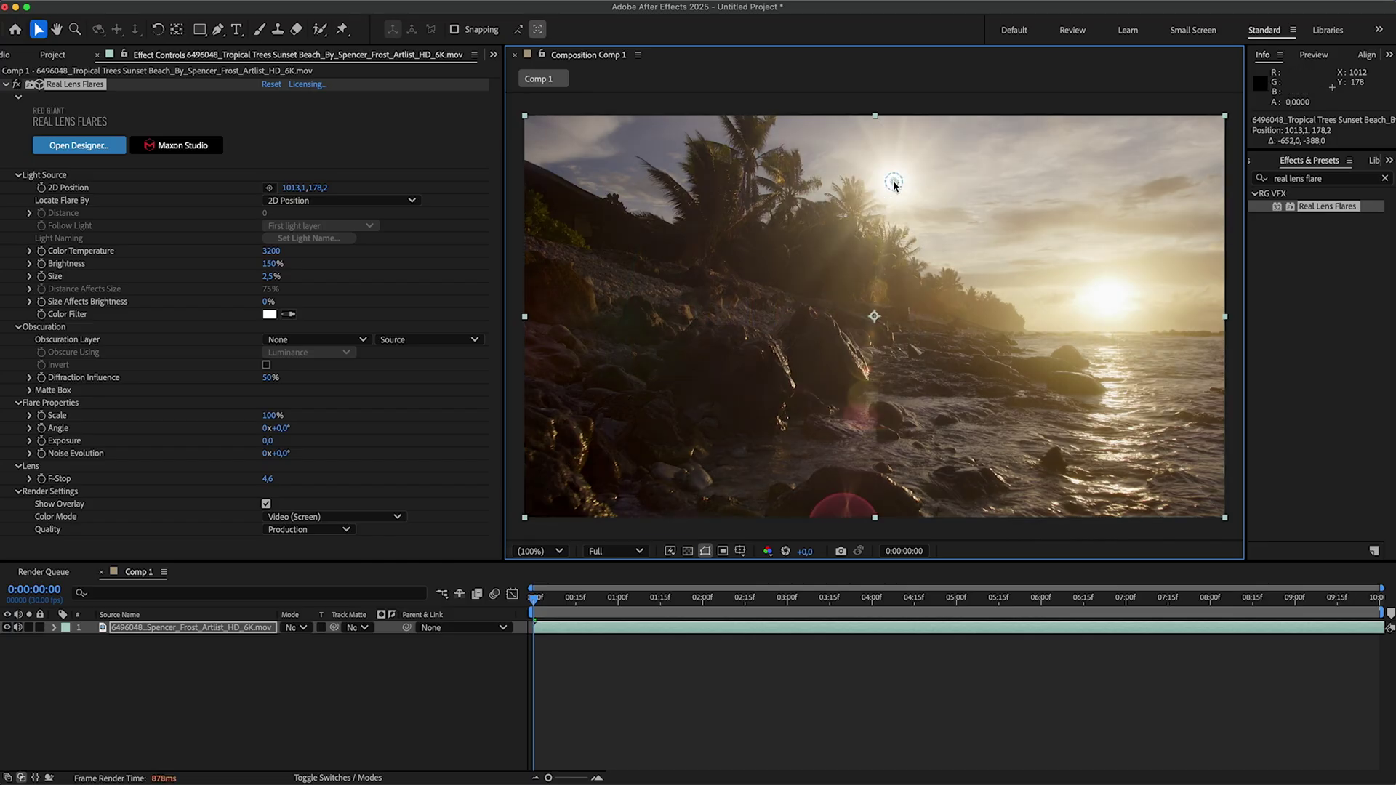
drag(893, 180, 1103, 303)
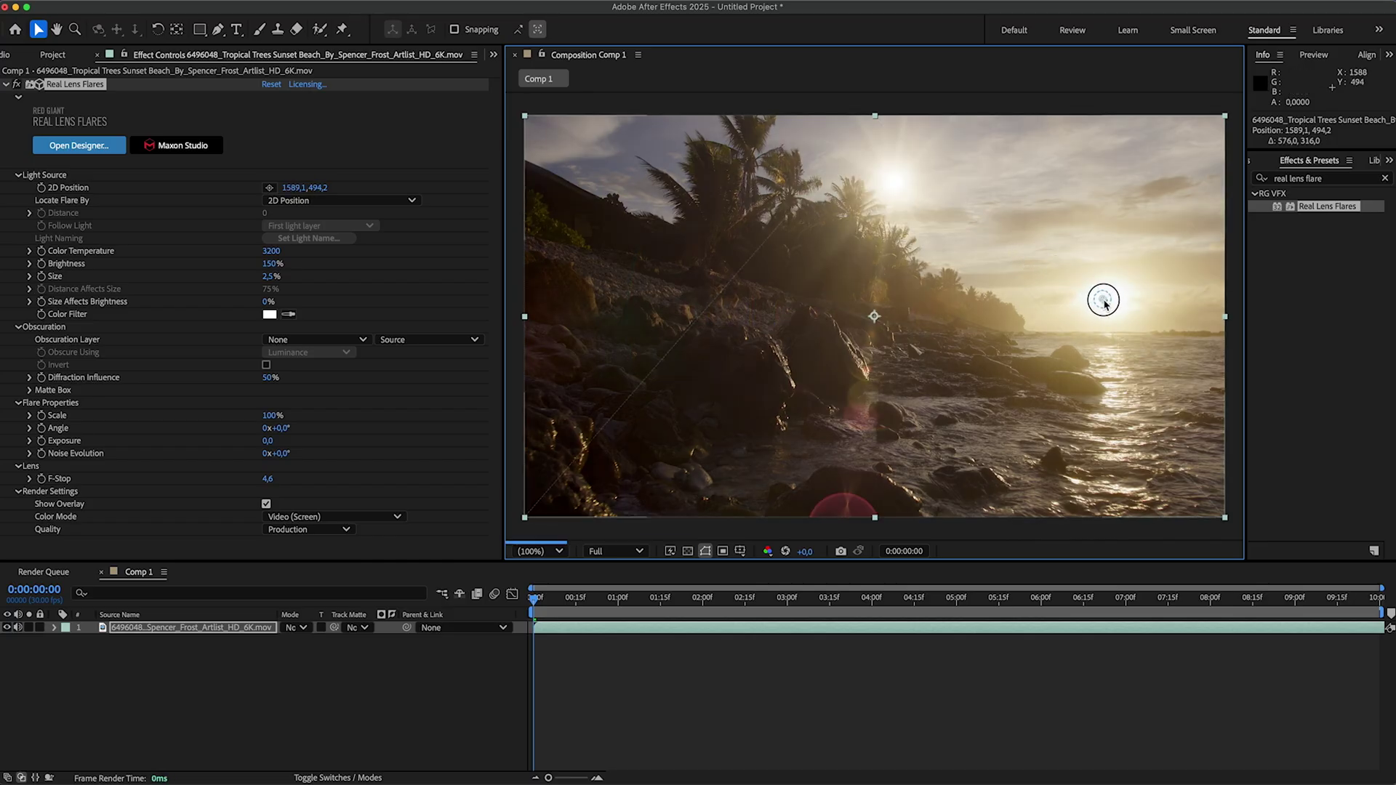
Set Locate Flare By to 2D Position + Distance and raise Distance to 329
click(403, 200)
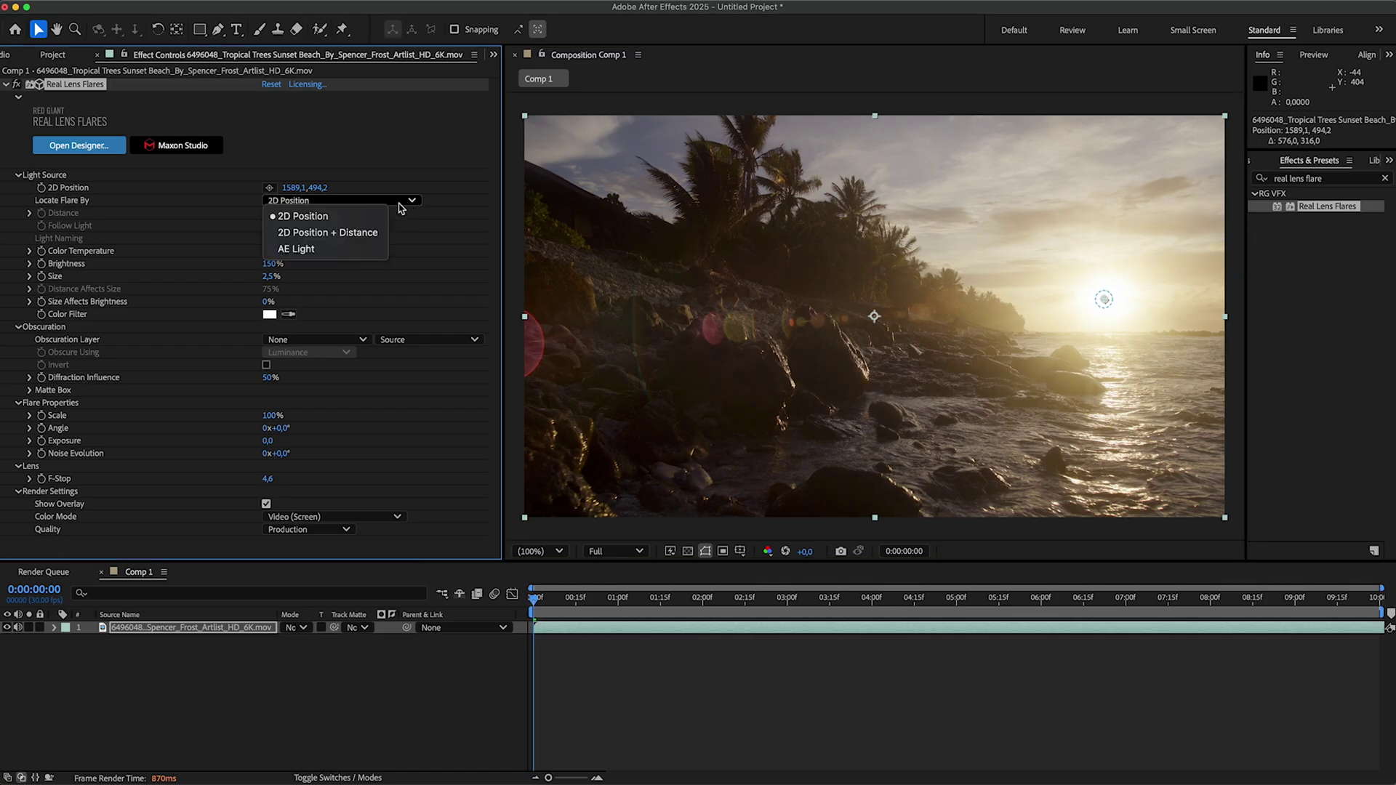
click(333, 234)
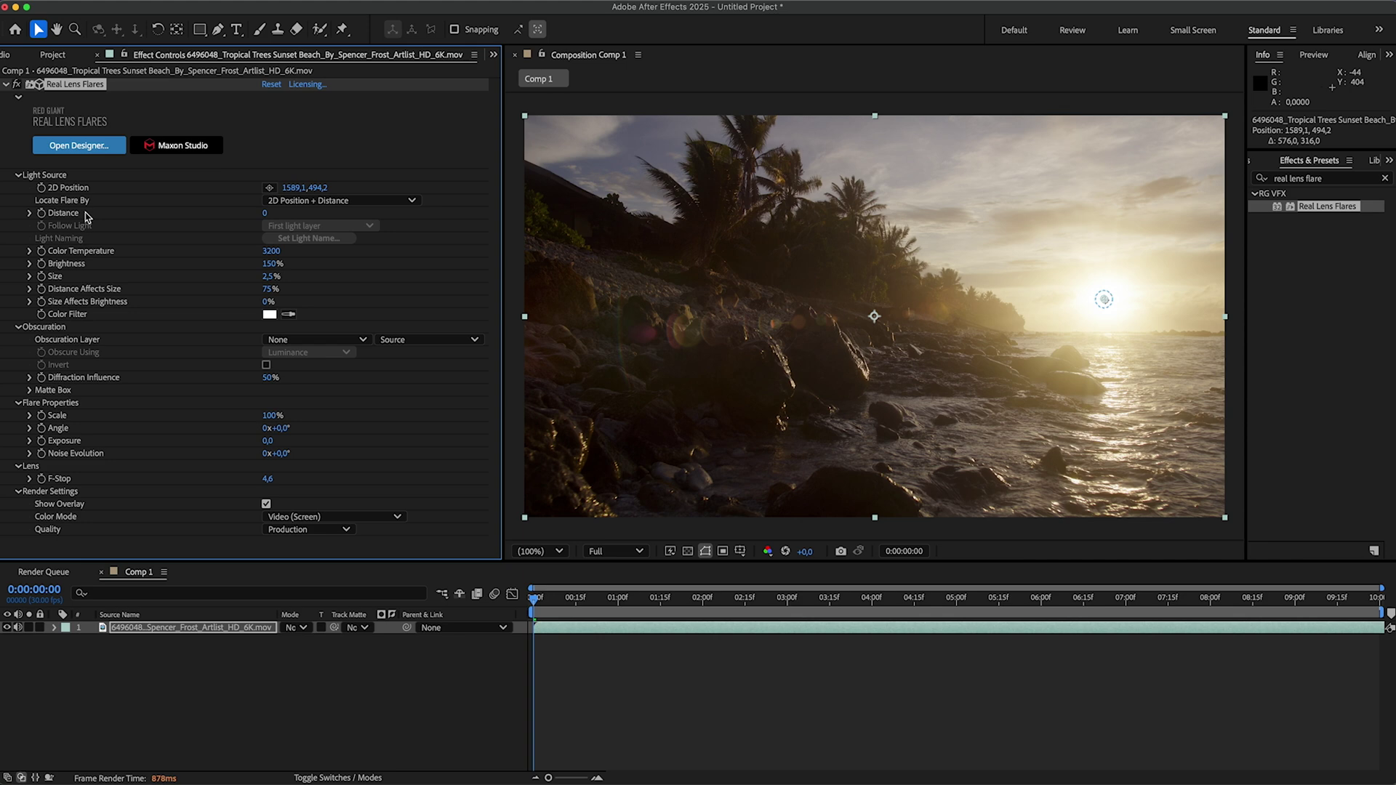
click(30, 213)
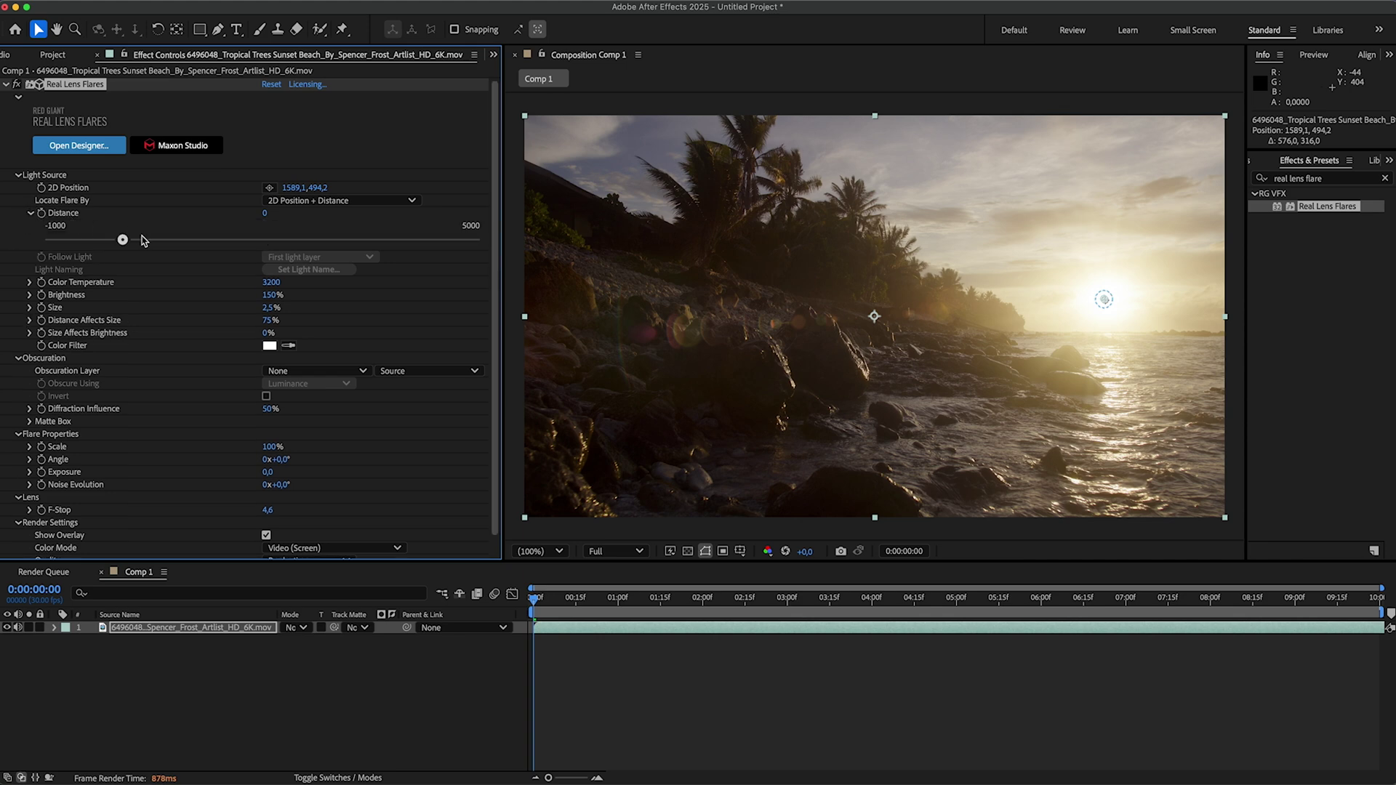
mouse_move(123, 240)
mouse_down()
mouse_move(474, 241)
mouse_move(145, 241)
mouse_up()
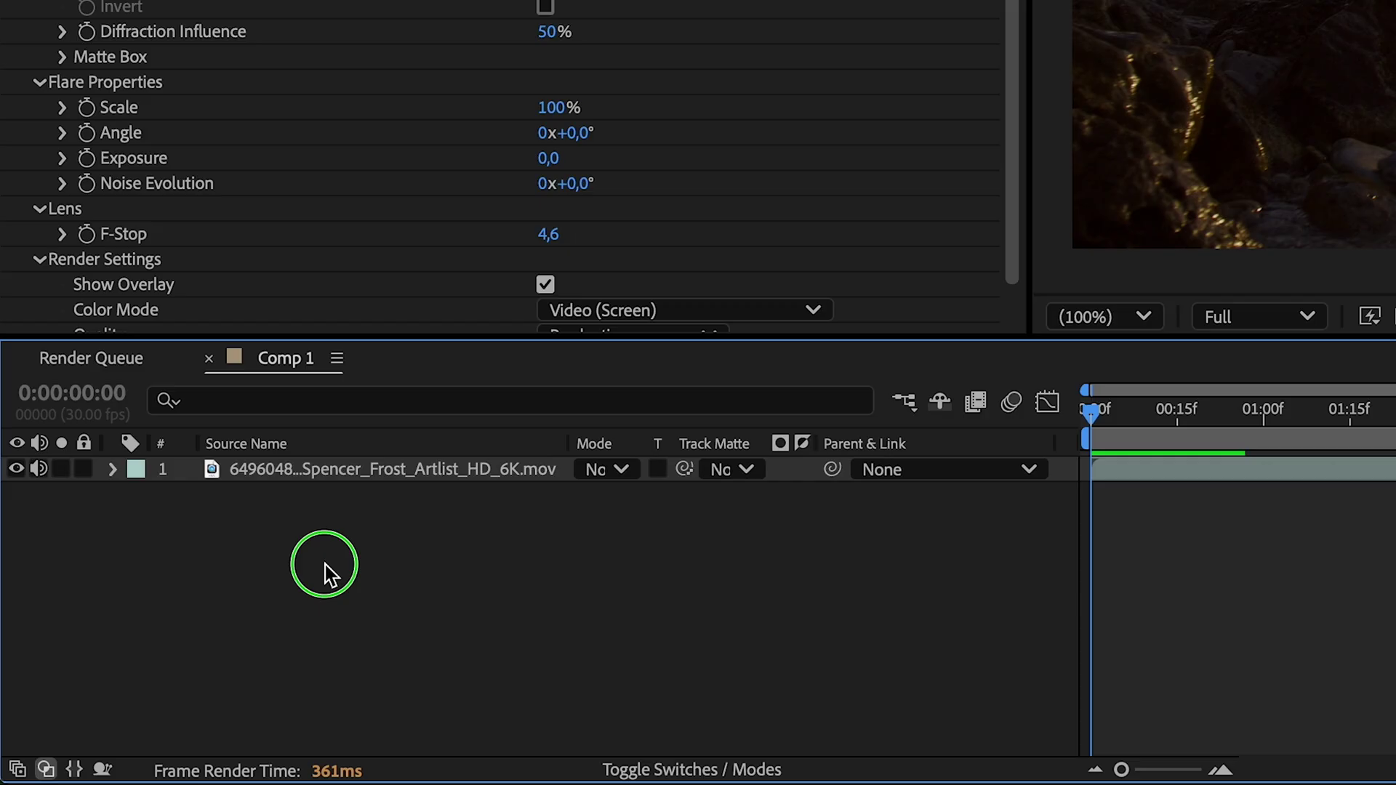
Add a default Point Light layer and set Locate Flare By to AE Light
right_click(160, 676)
mouse_move(436, 392)
click(751, 507)
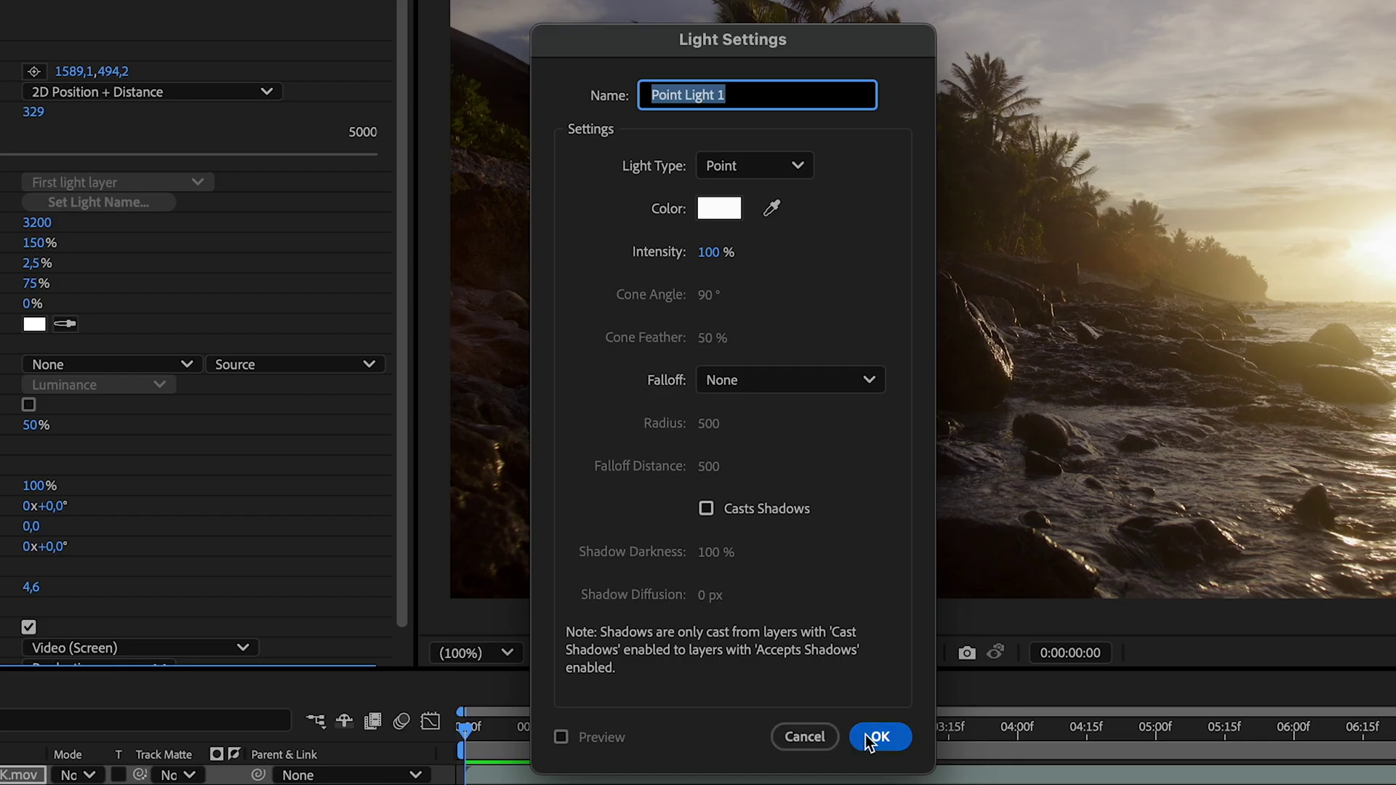
click(866, 734)
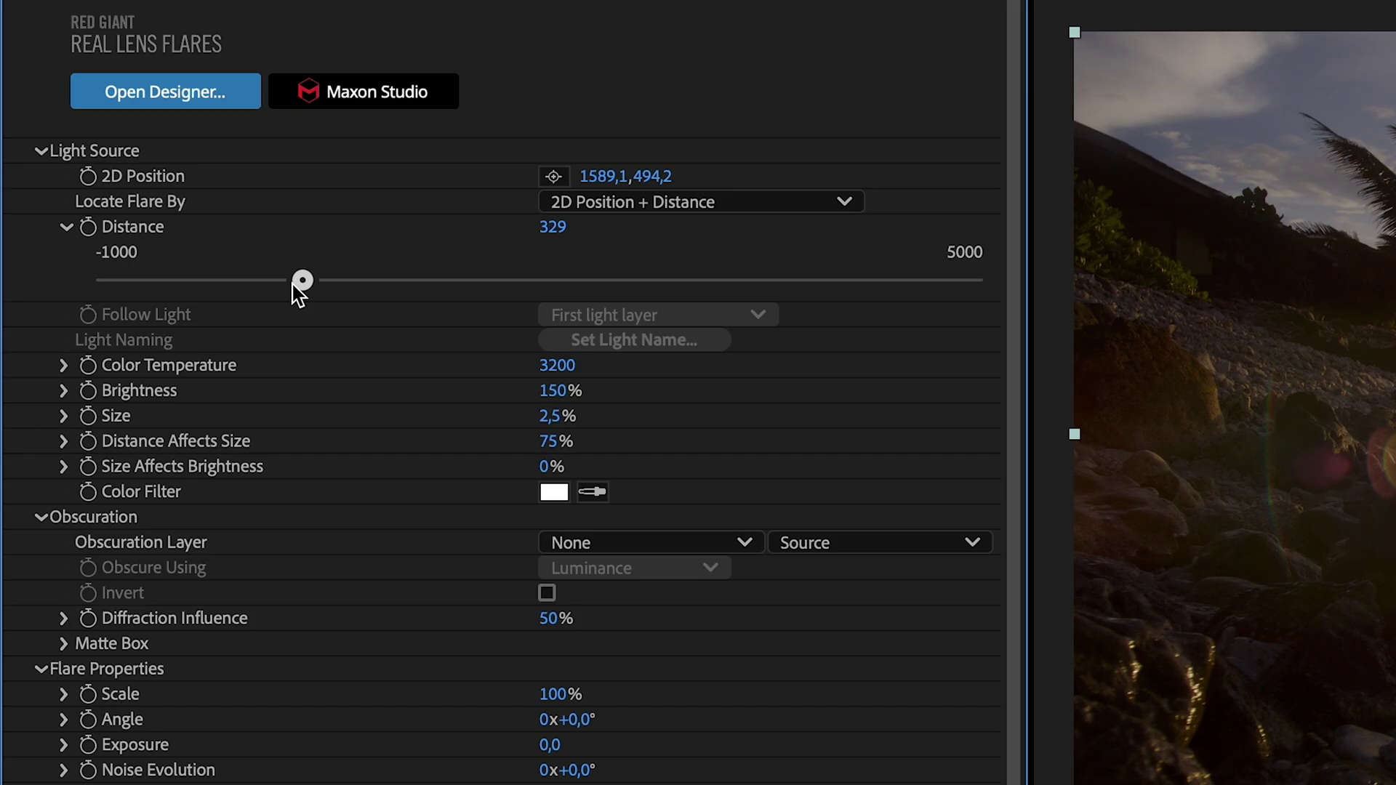
click(733, 202)
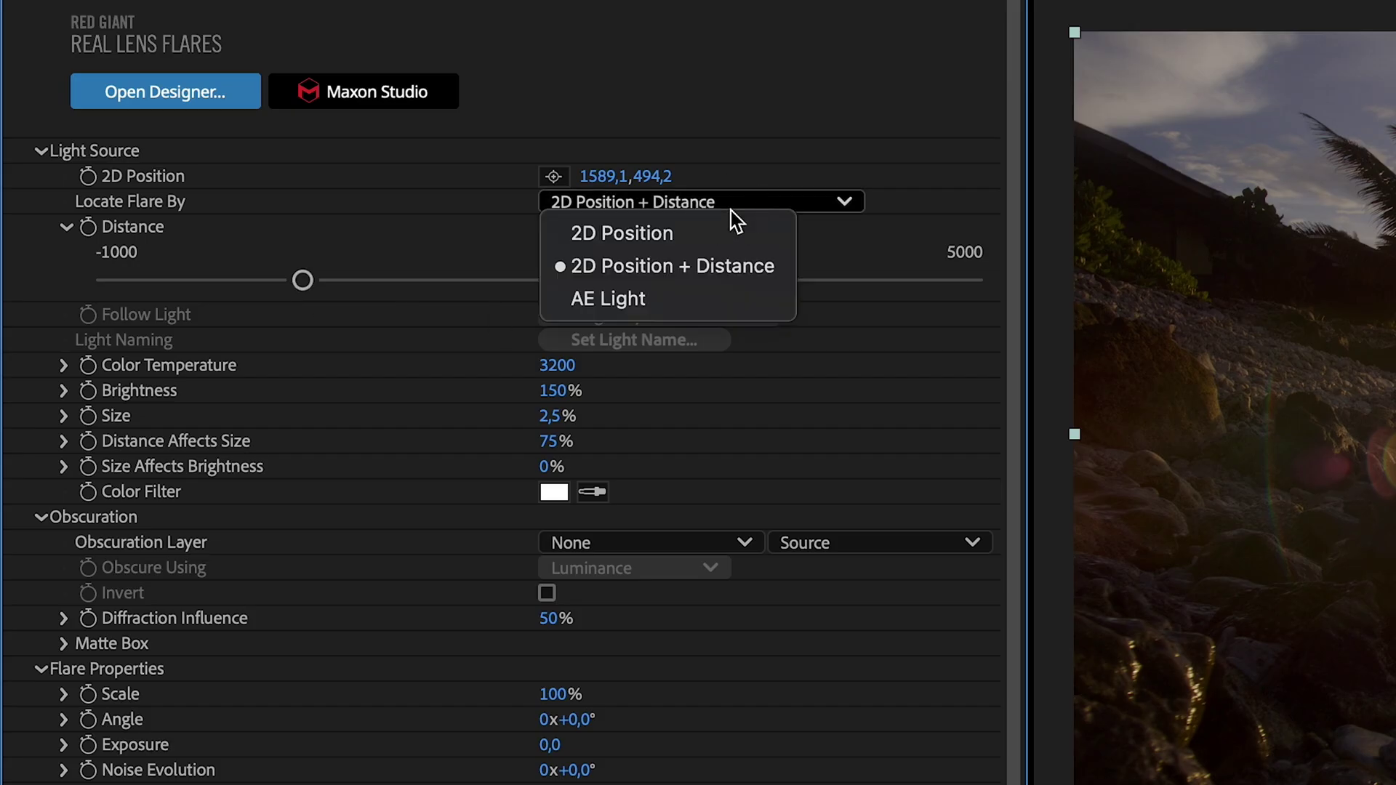
click(677, 300)
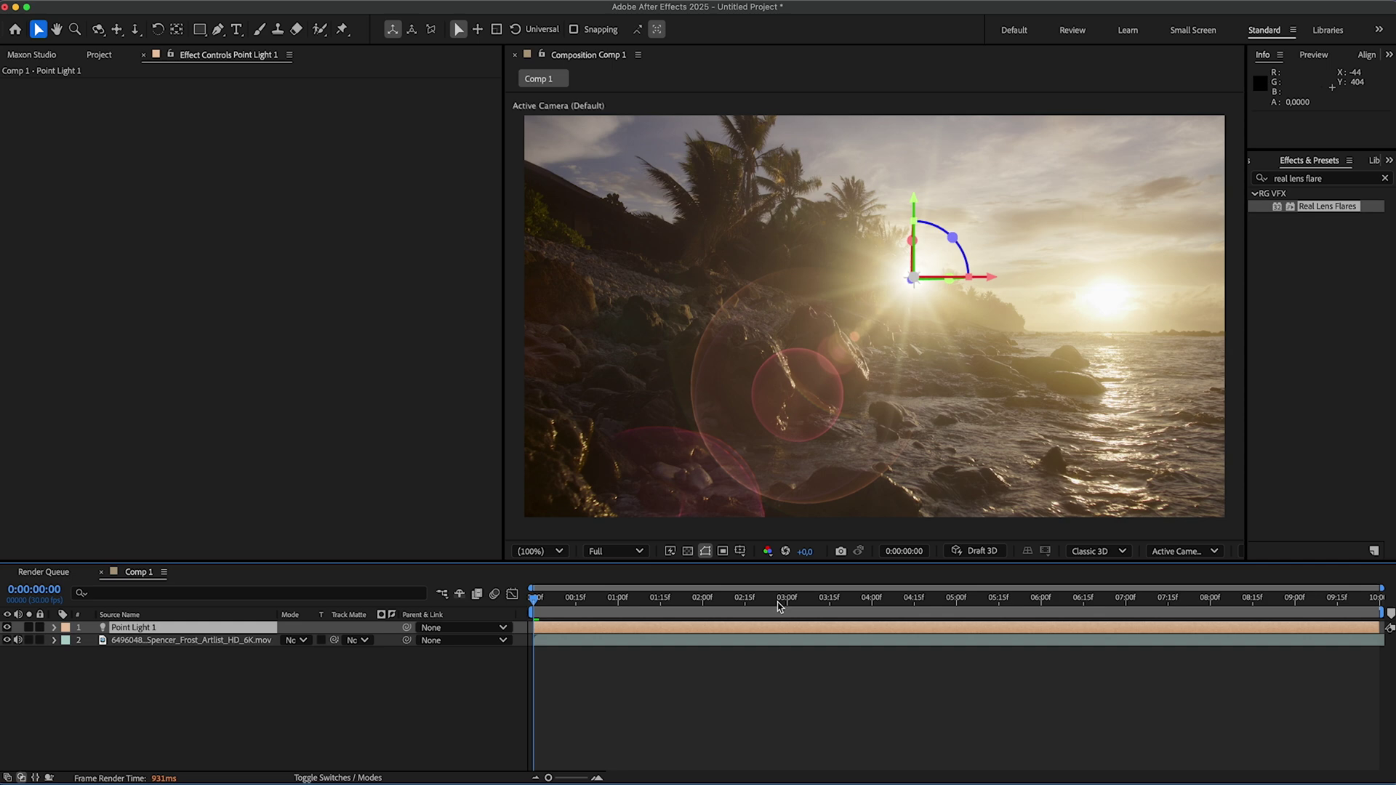
Drag the point light right and down onto the setting sun
drag(990, 282, 1162, 280)
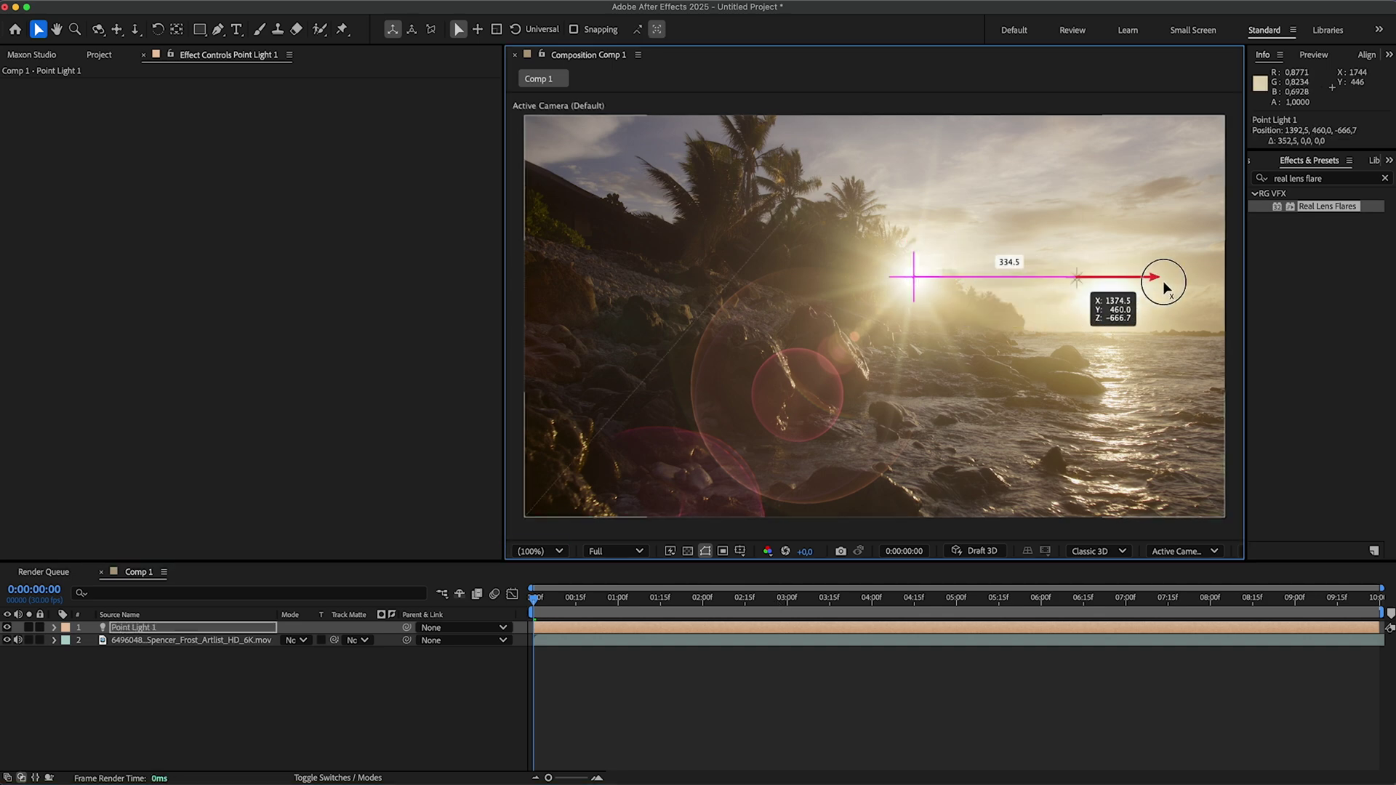
drag(1097, 203, 1097, 246)
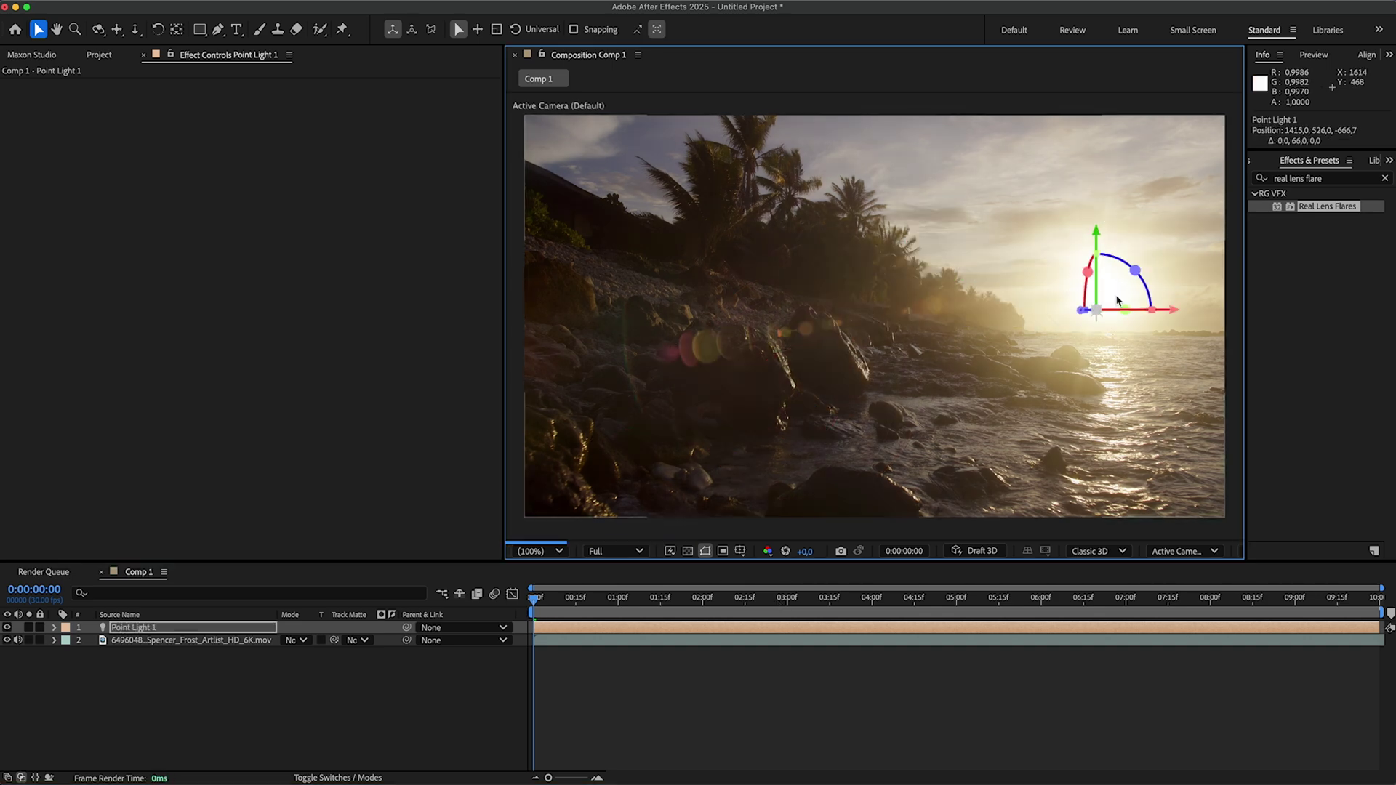
drag(1086, 314, 1184, 313)
Create a red Spot Light layer and rotate it to aim the glow at the treeline
right_click(197, 677)
mouse_move(272, 589)
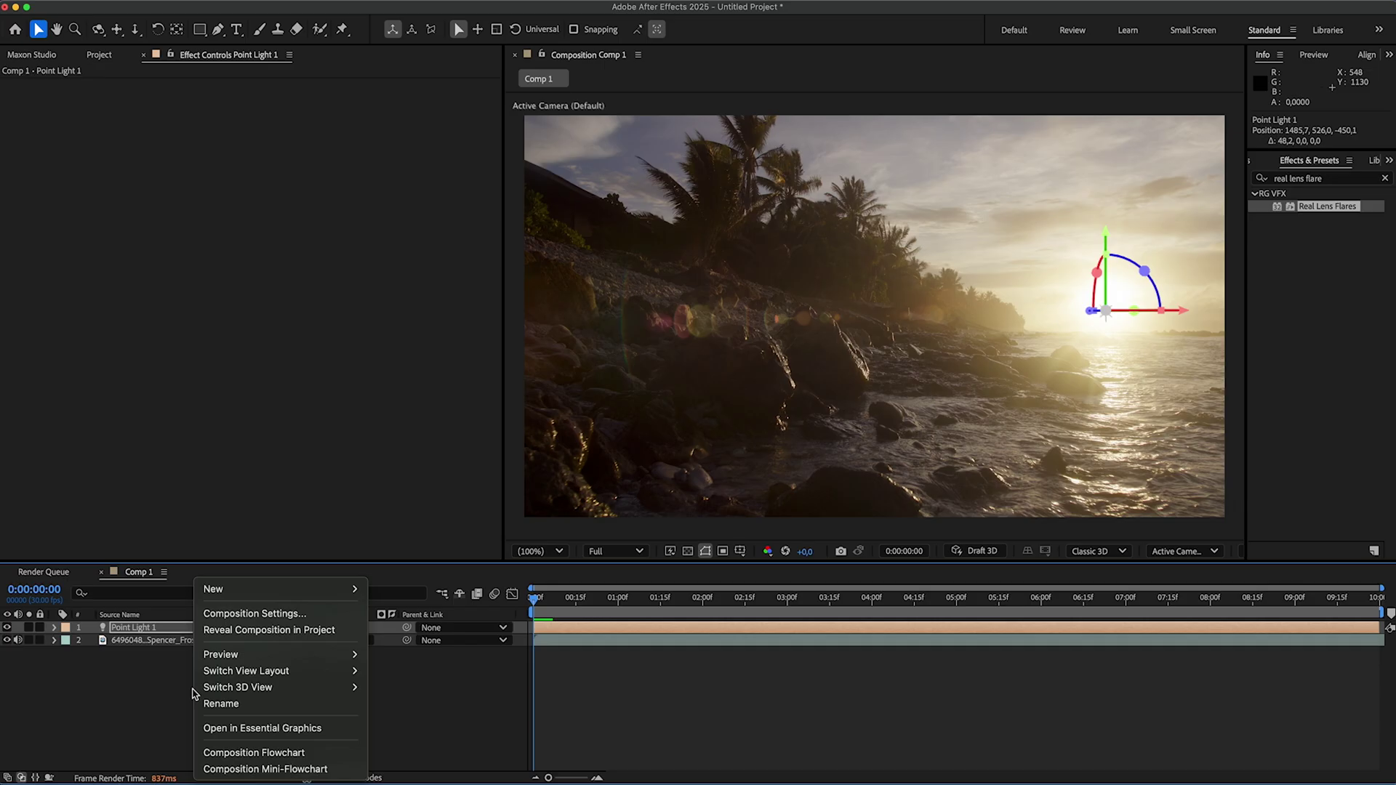
click(386, 647)
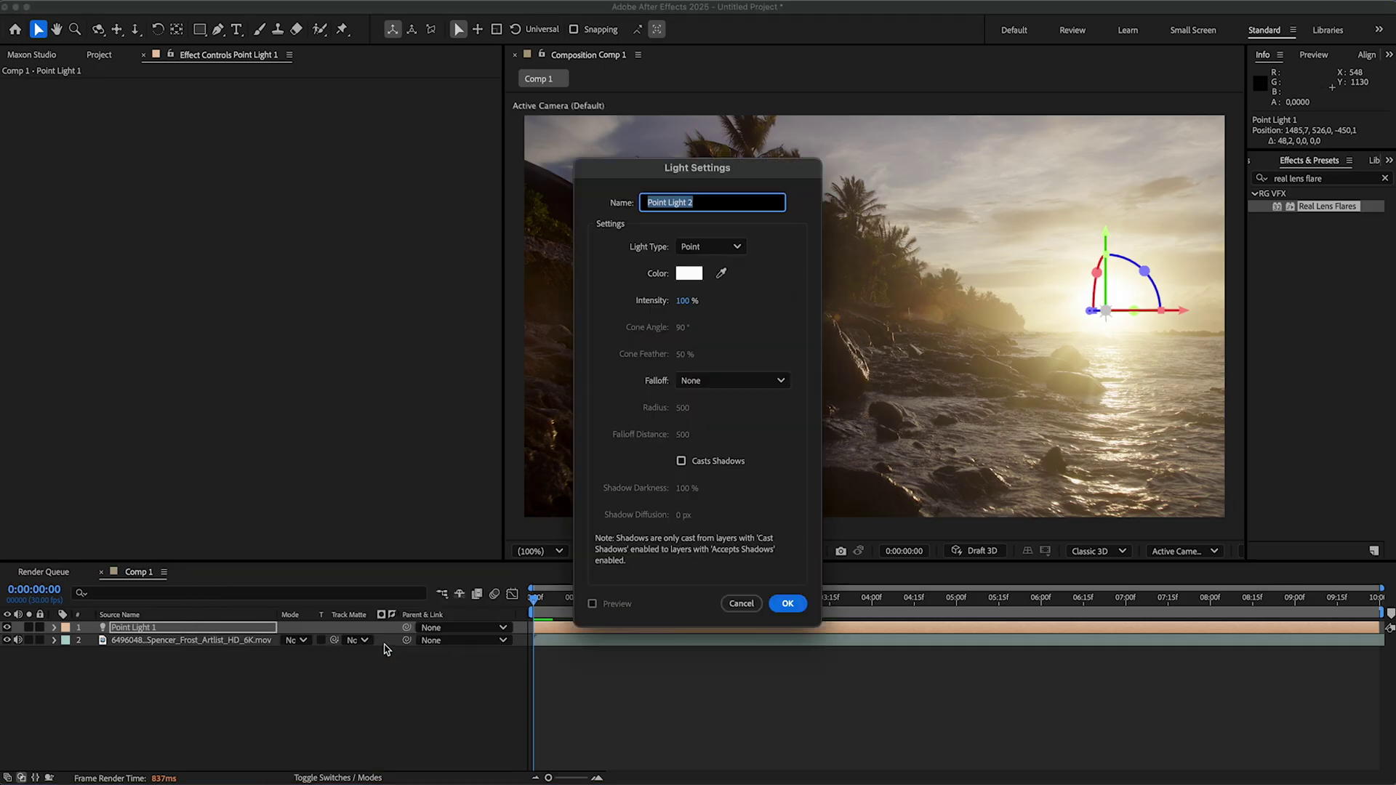
click(736, 246)
click(698, 278)
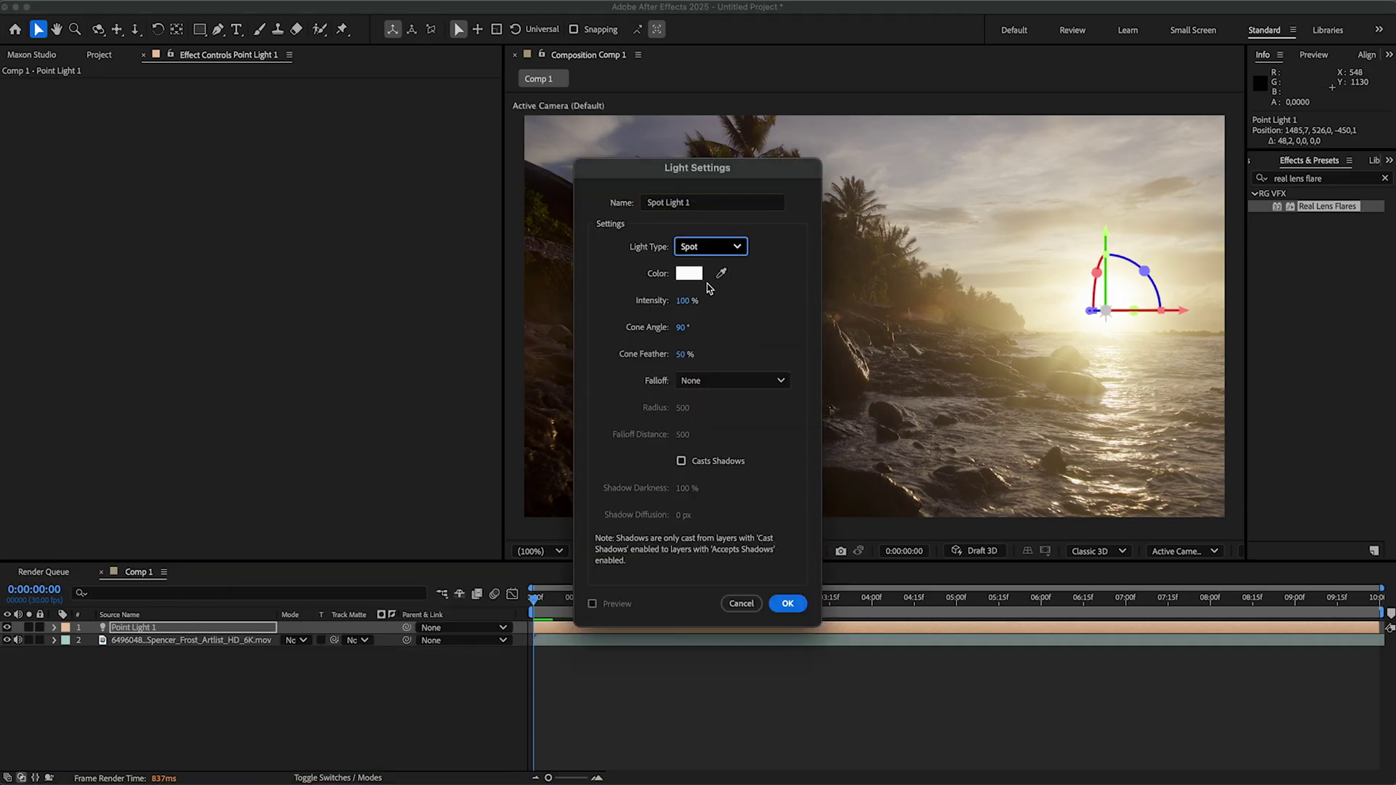
click(716, 313)
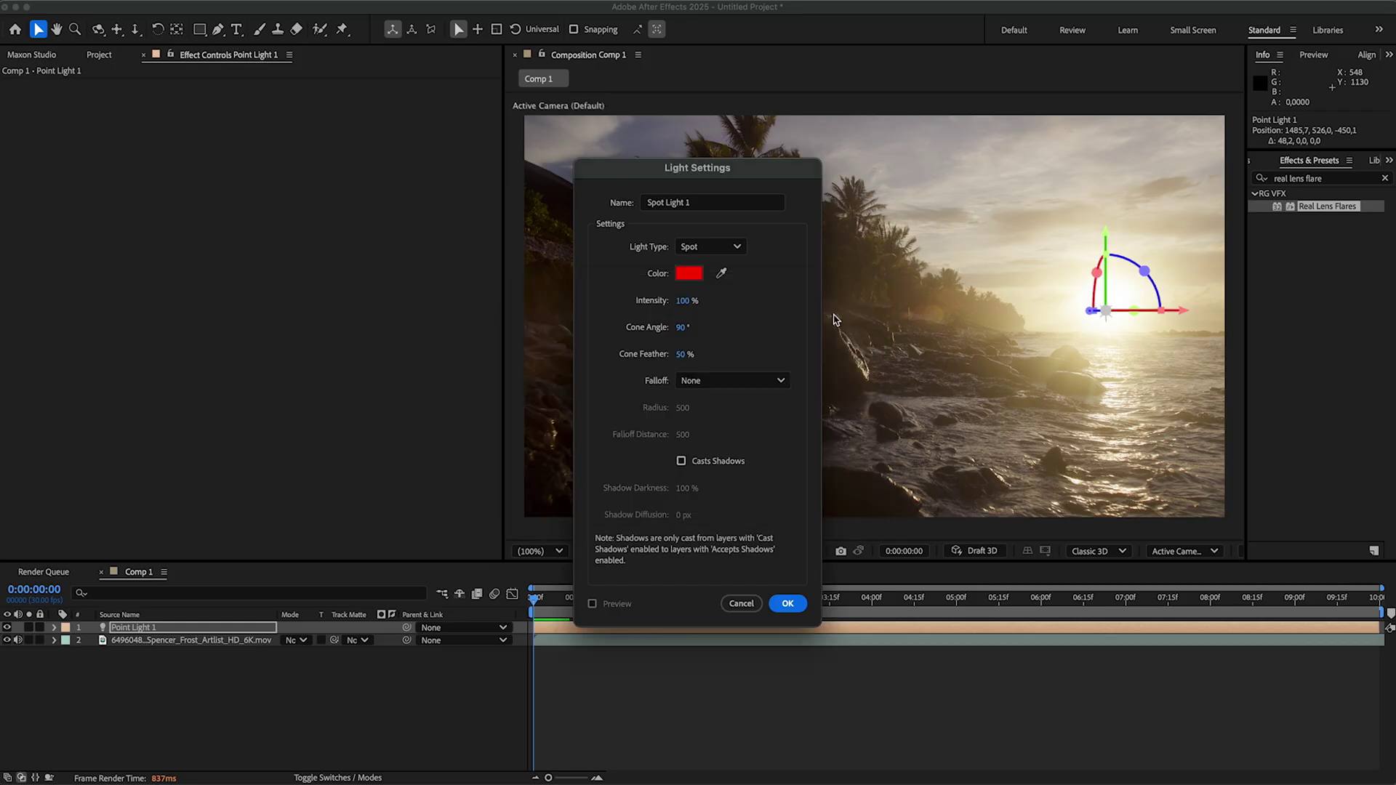
click(787, 603)
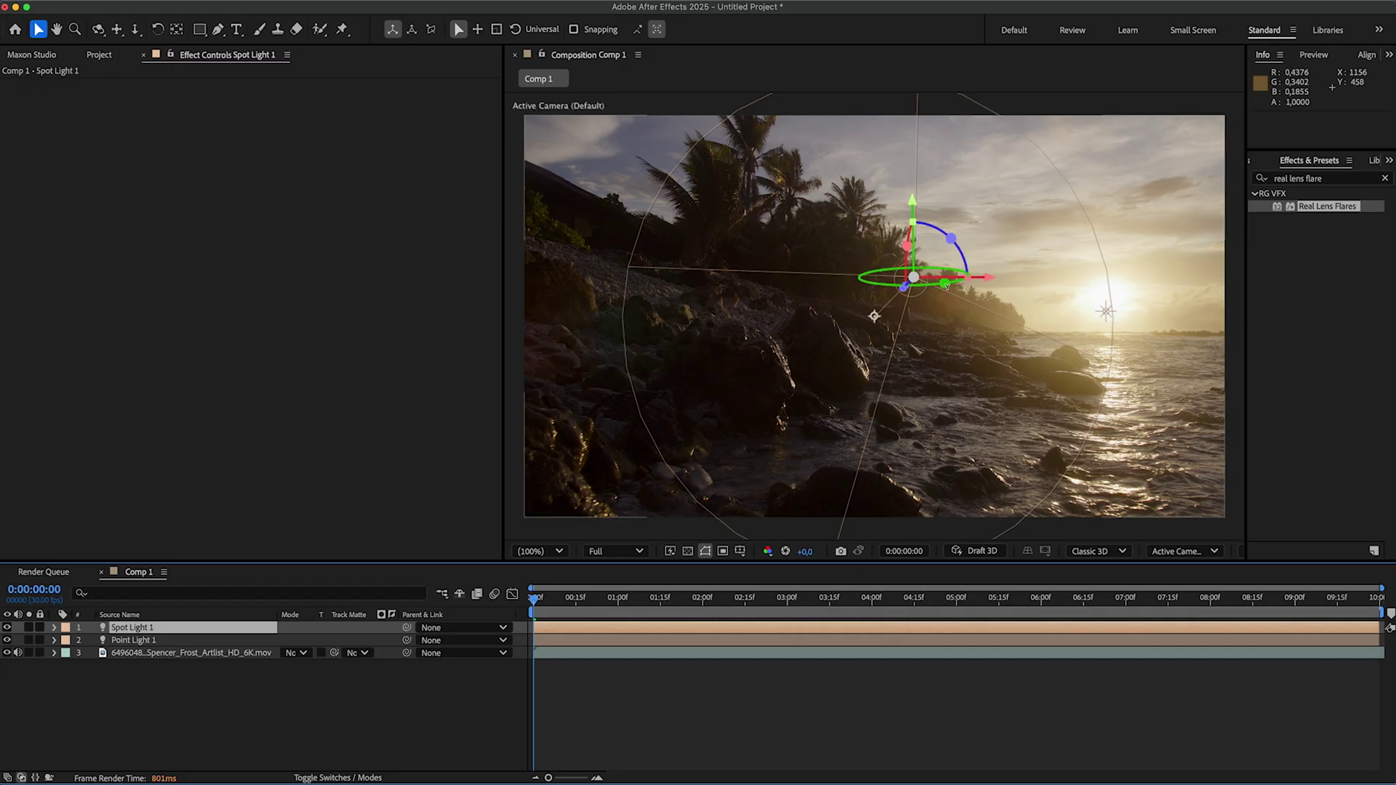
drag(943, 284, 896, 281)
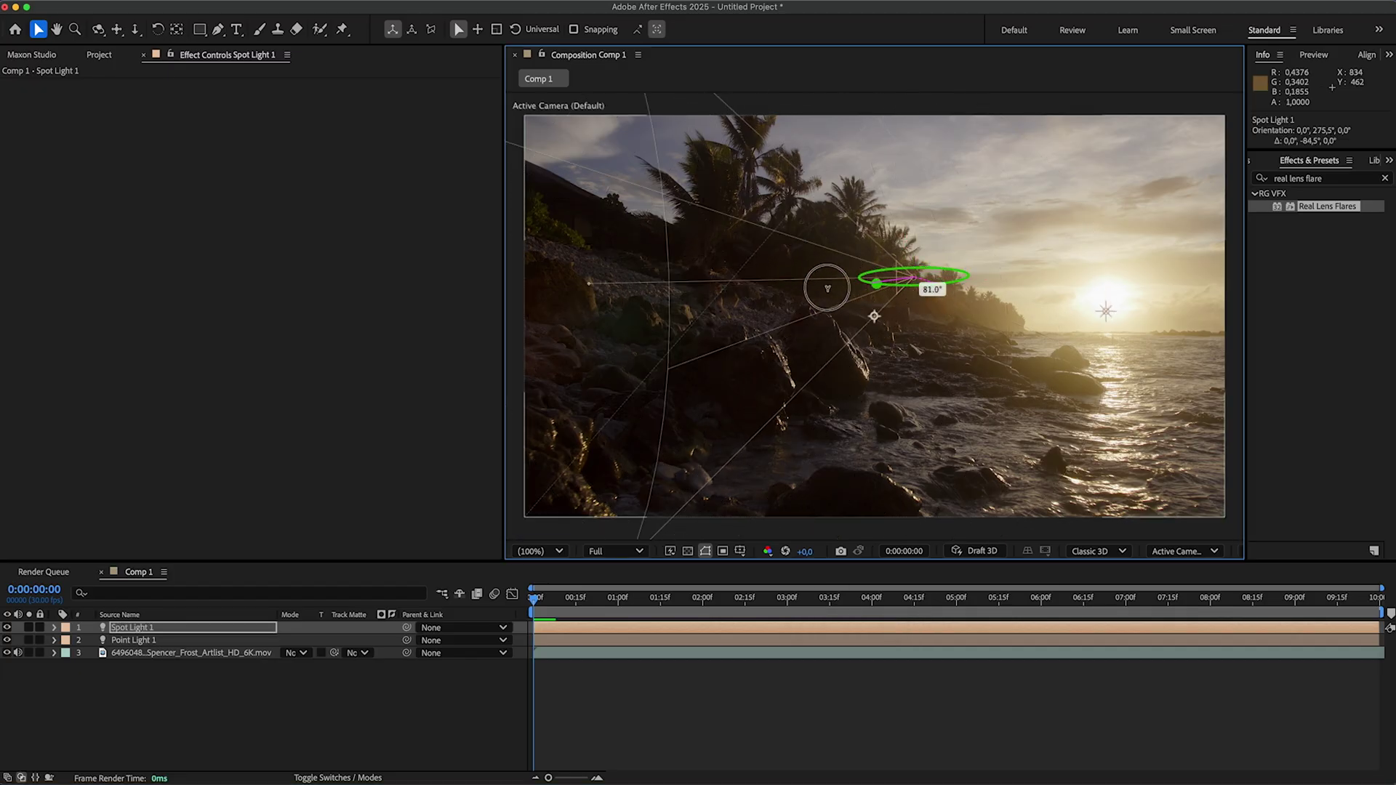
drag(895, 283, 903, 278)
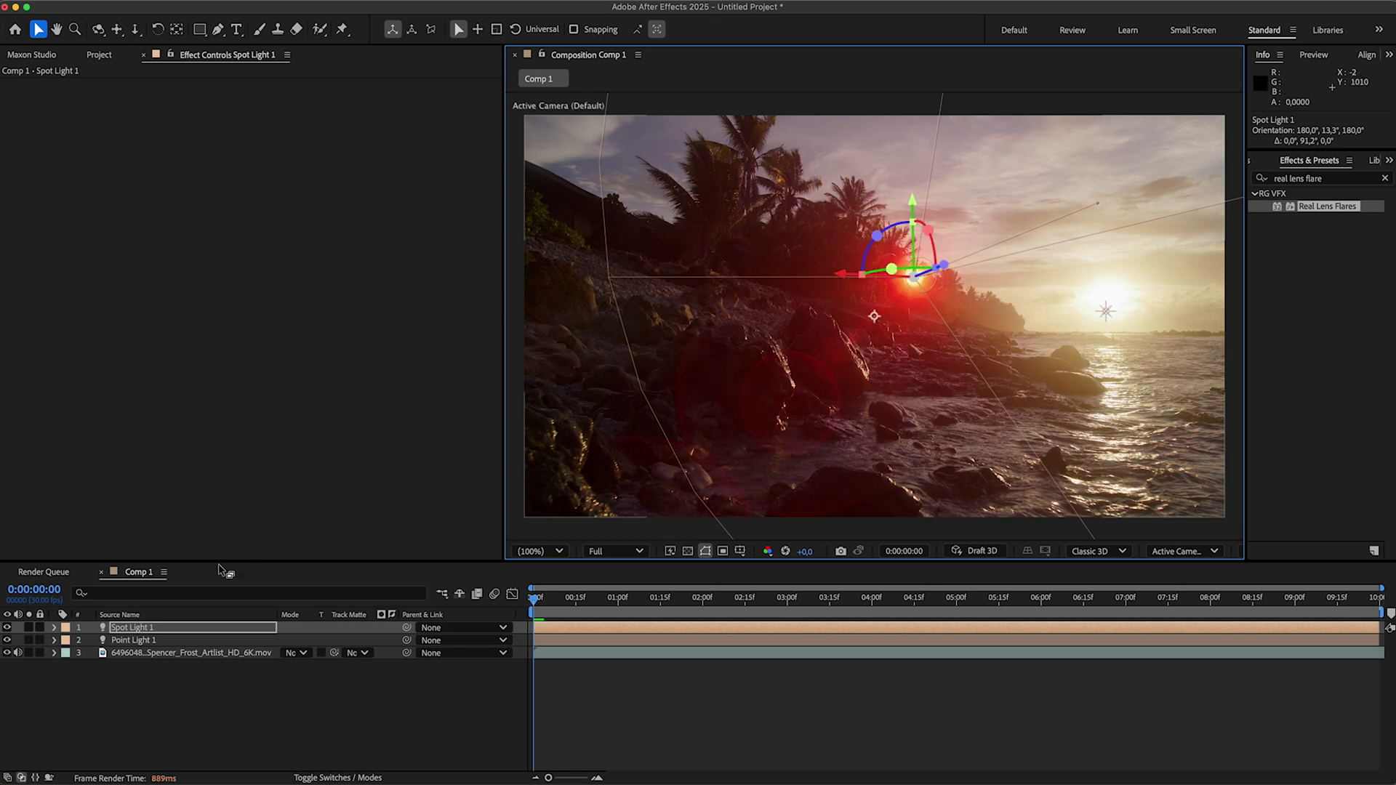
Set Spot Light 1's Cone Feather to 75% and rotate the light to re-aim it
click(55, 628)
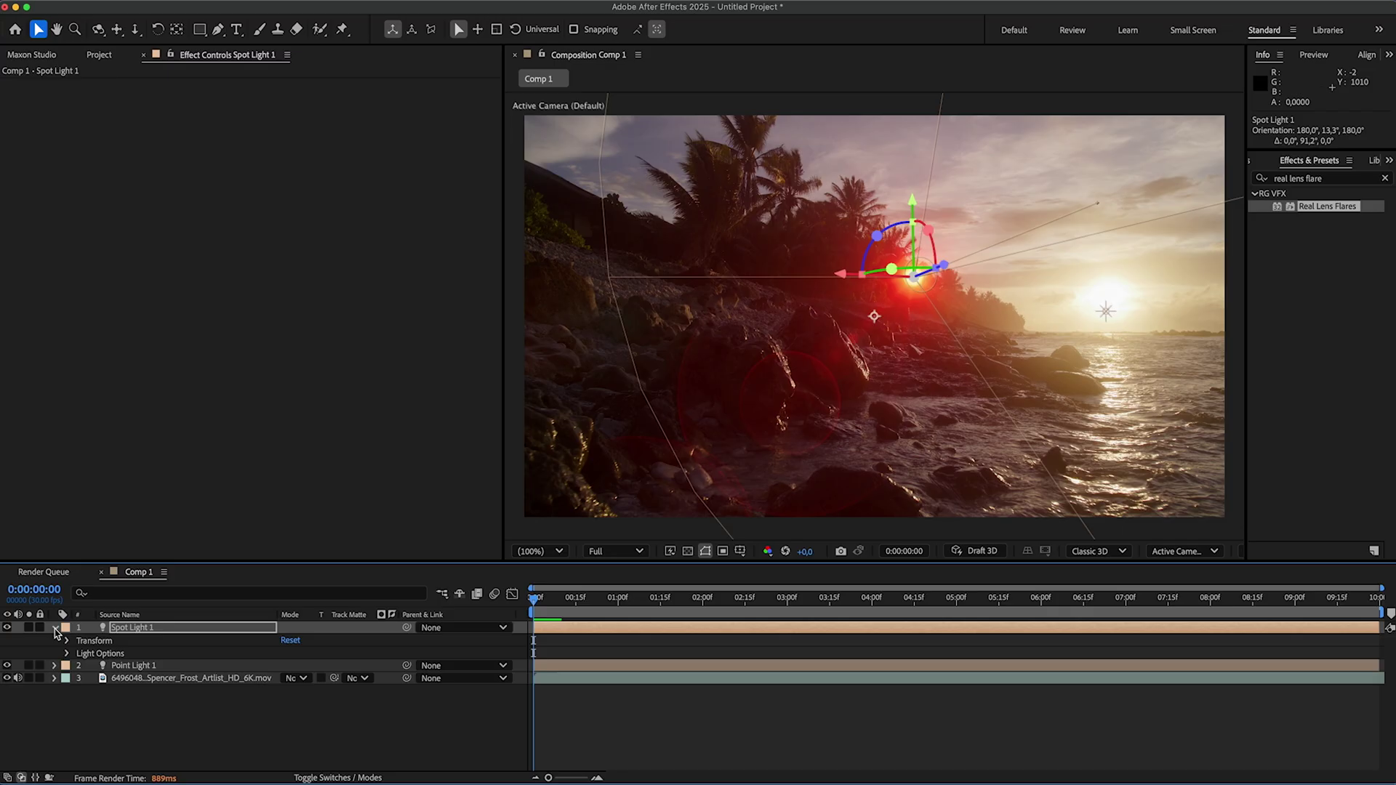
click(67, 653)
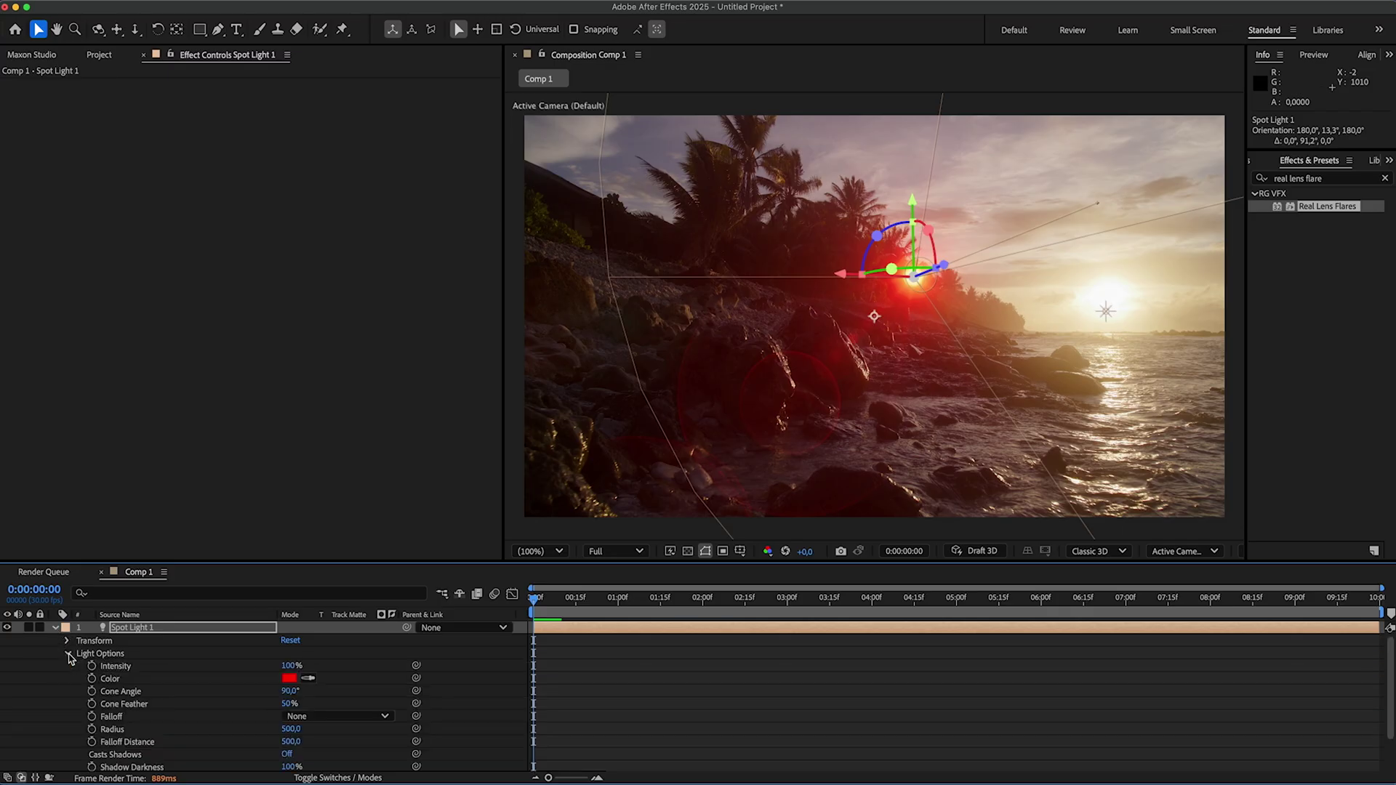
click(288, 703)
text(0)
key(Return)
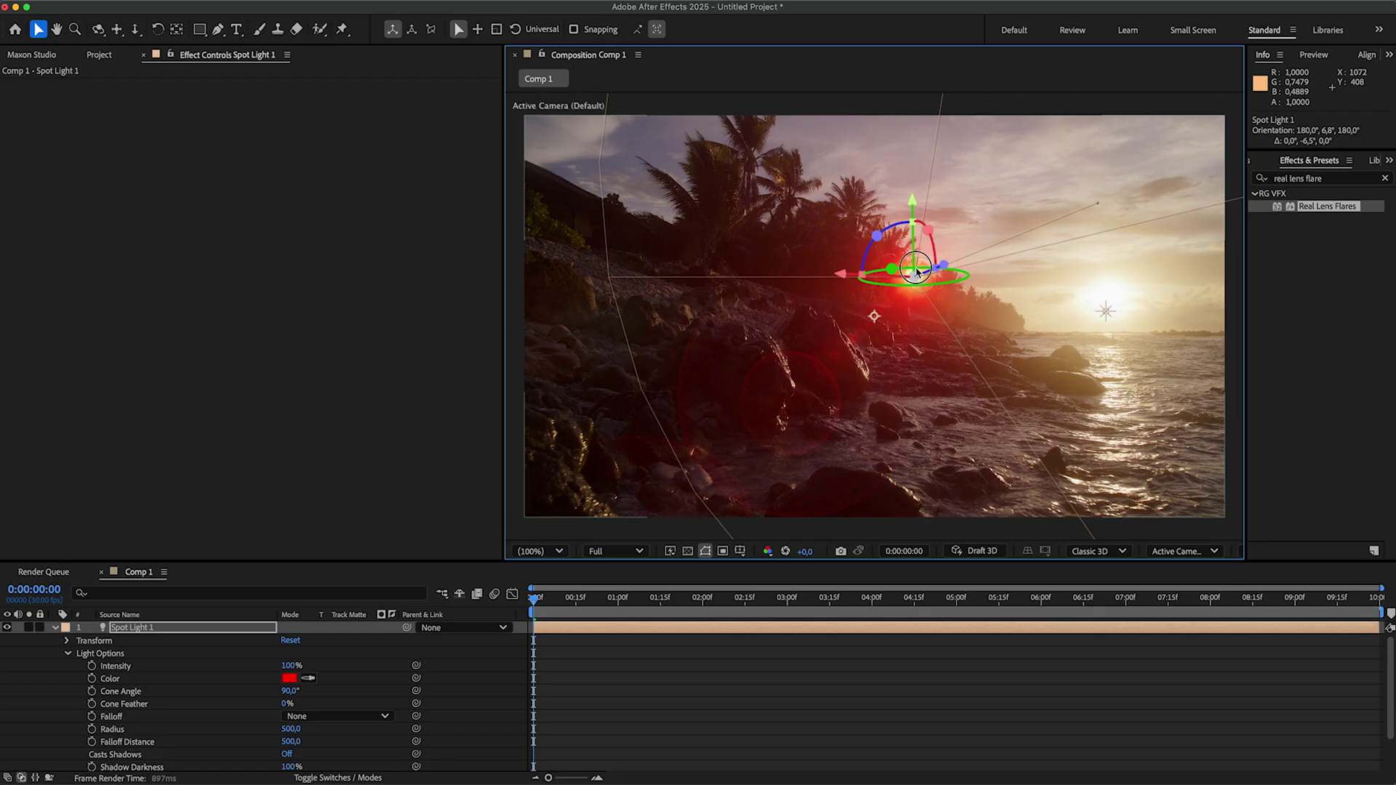
drag(925, 270, 857, 275)
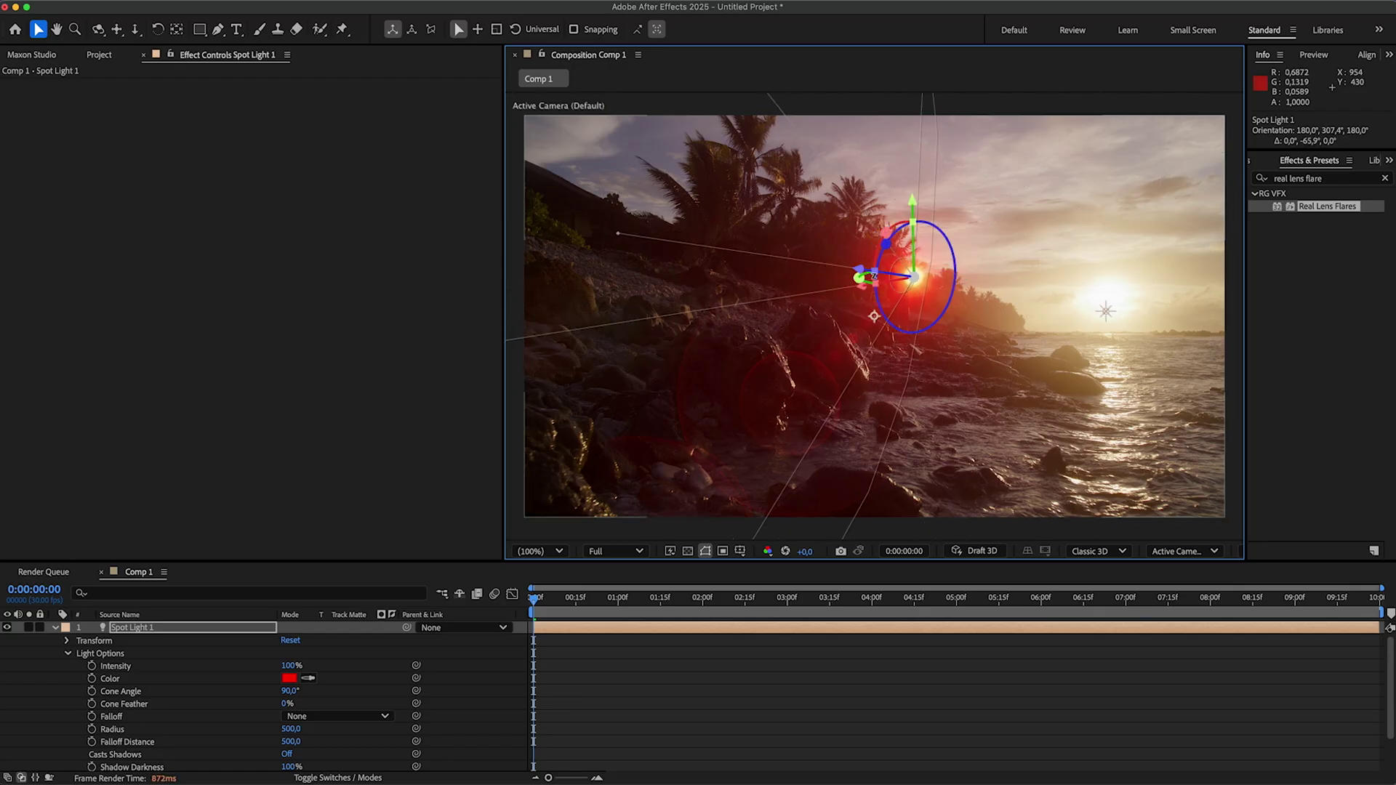
mouse_move(857, 275)
mouse_down()
mouse_move(848, 285)
mouse_move(860, 277)
mouse_up()
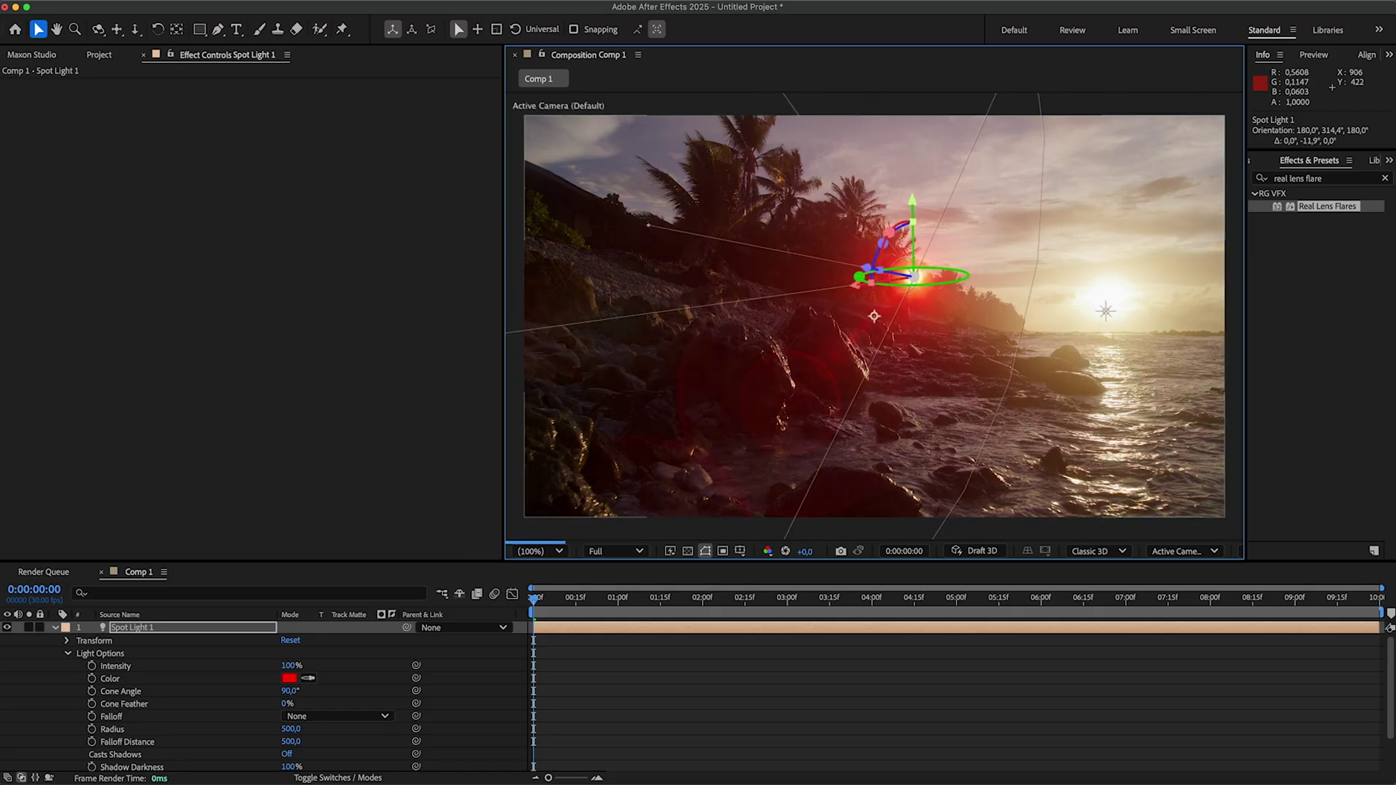
drag(289, 704, 316, 703)
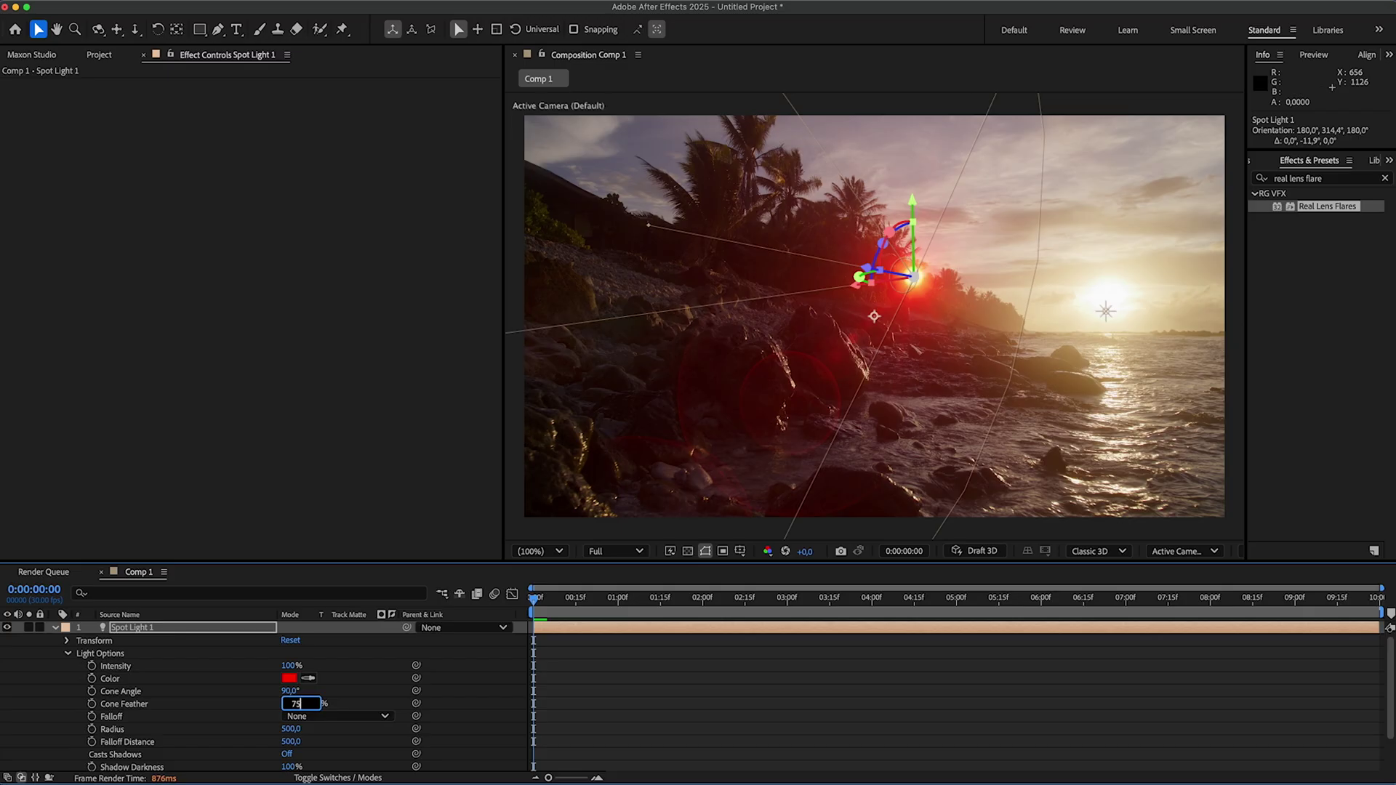
mouse_move(862, 279)
mouse_down()
mouse_move(873, 317)
mouse_move(905, 275)
mouse_move(859, 276)
mouse_move(887, 273)
mouse_up()
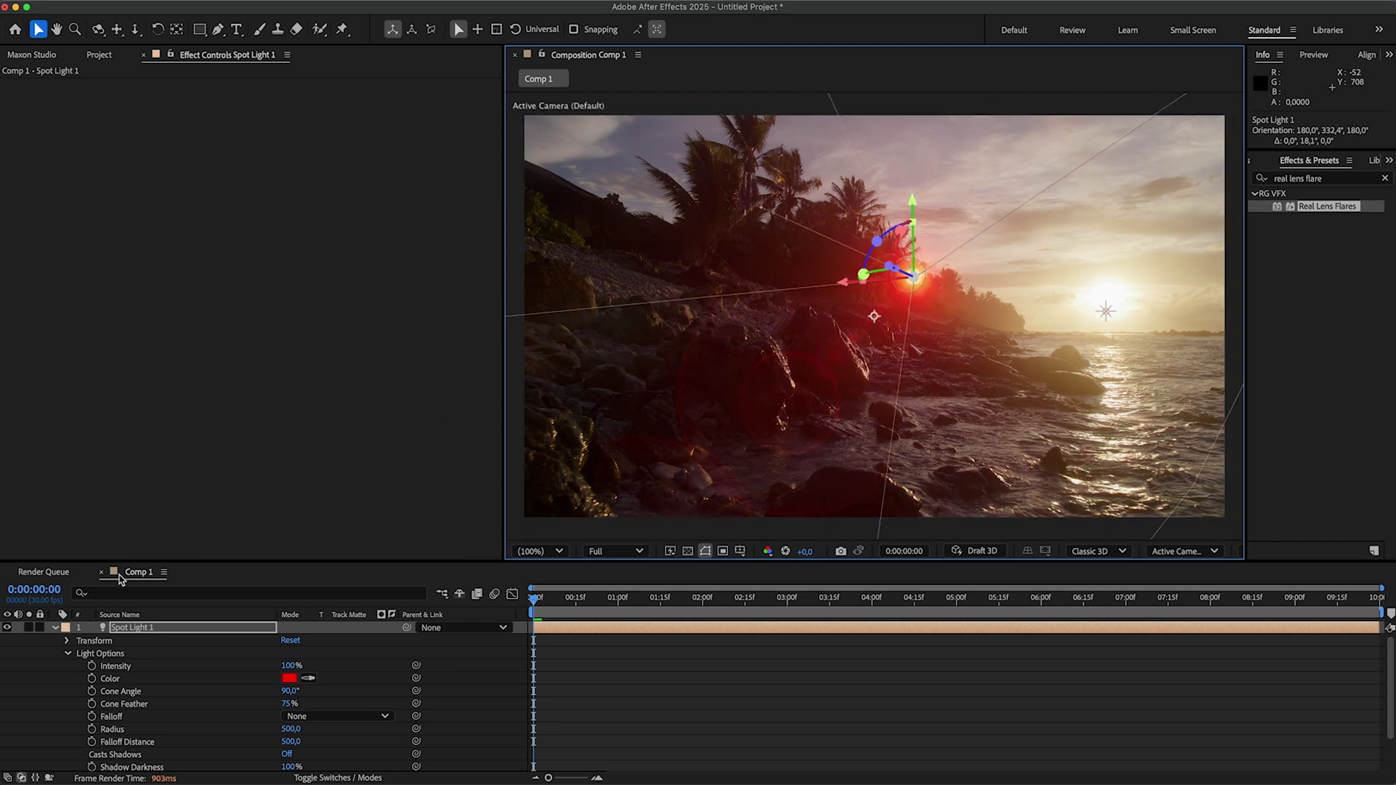
On the beach footage, set Follow Light to First named light with the name Point
click(56, 629)
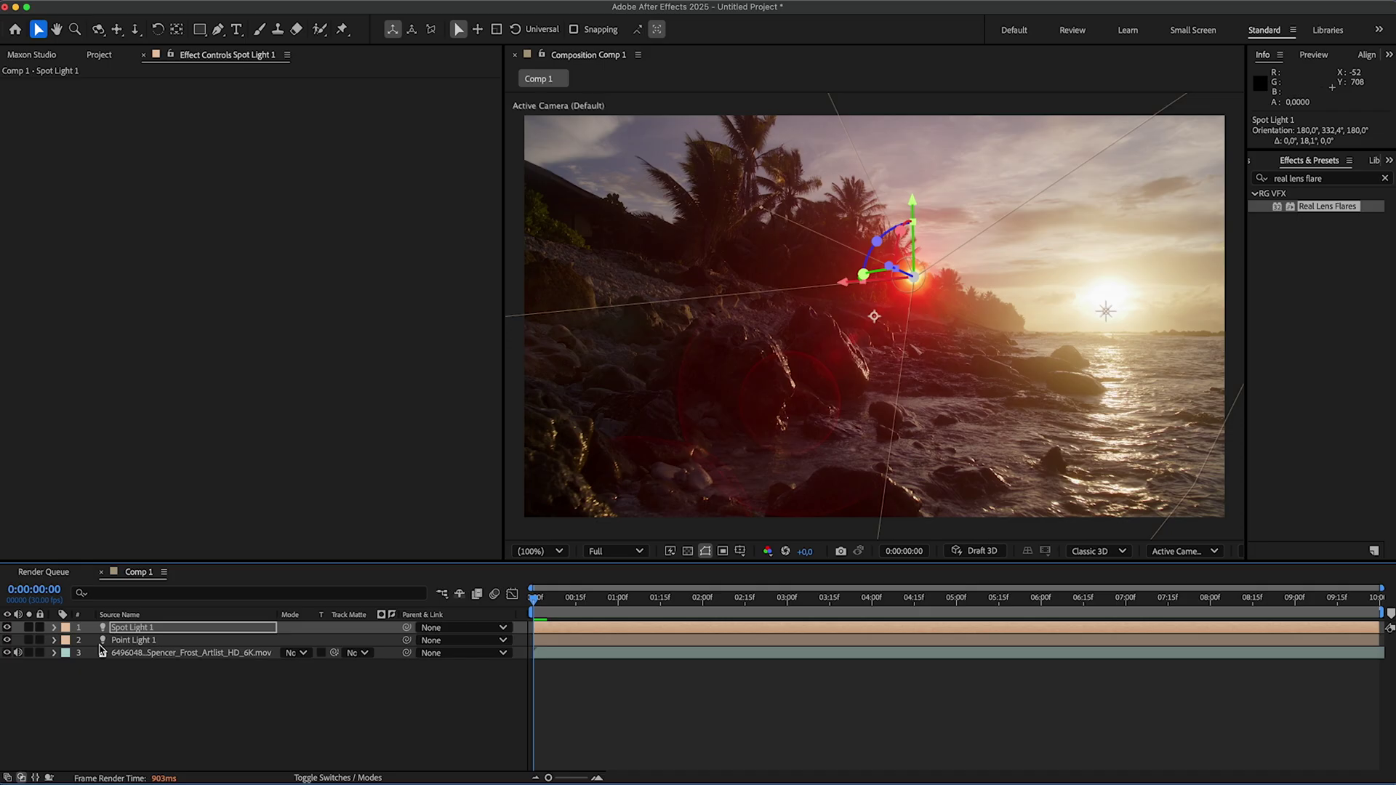
click(122, 655)
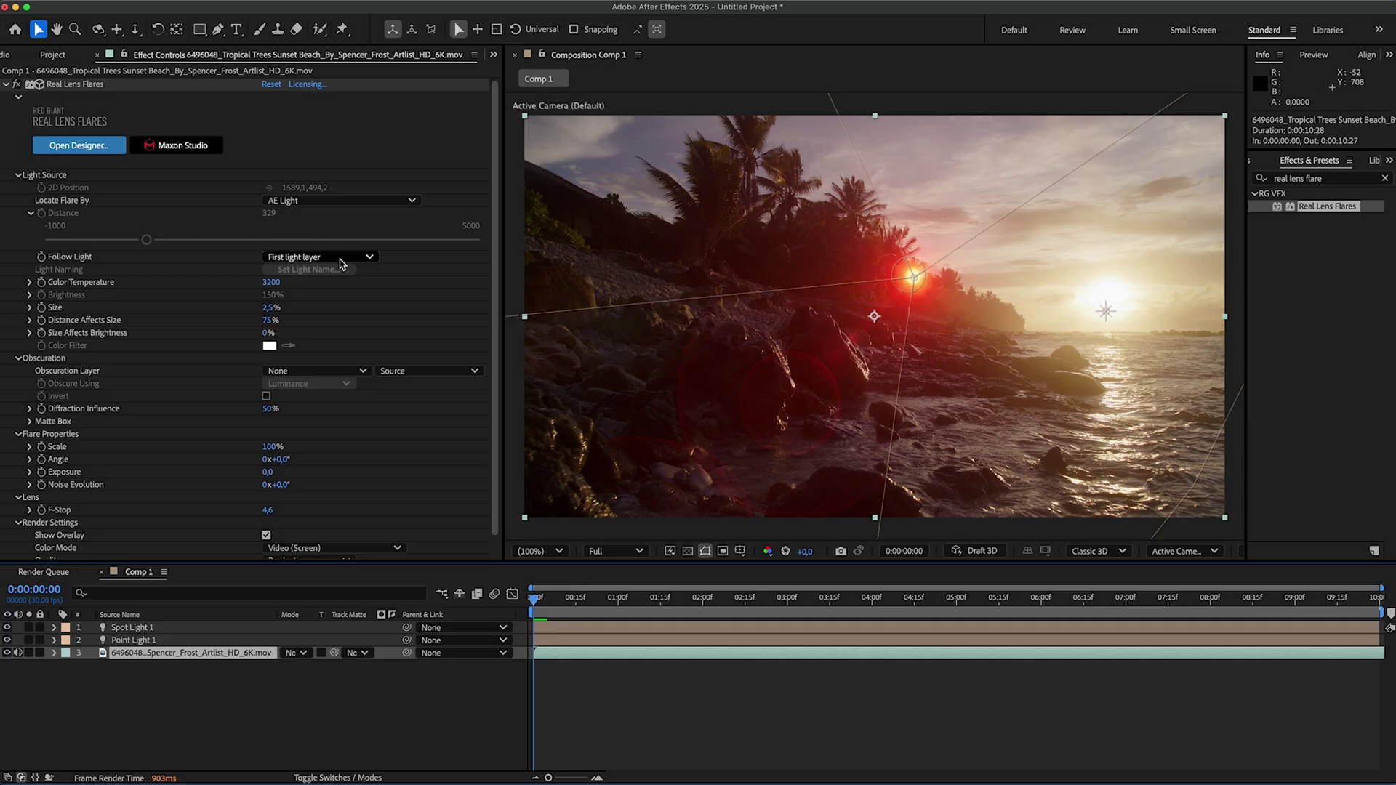
click(338, 258)
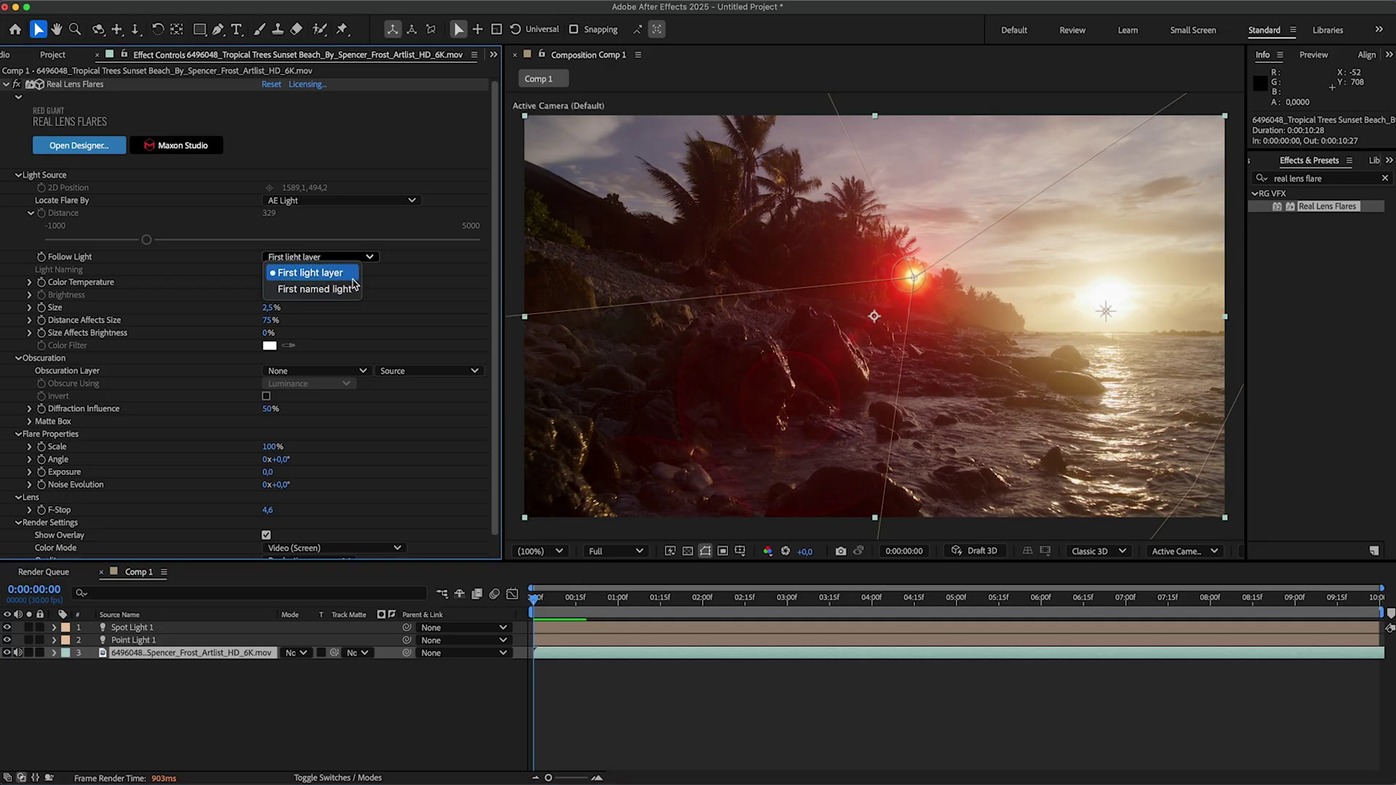
click(314, 289)
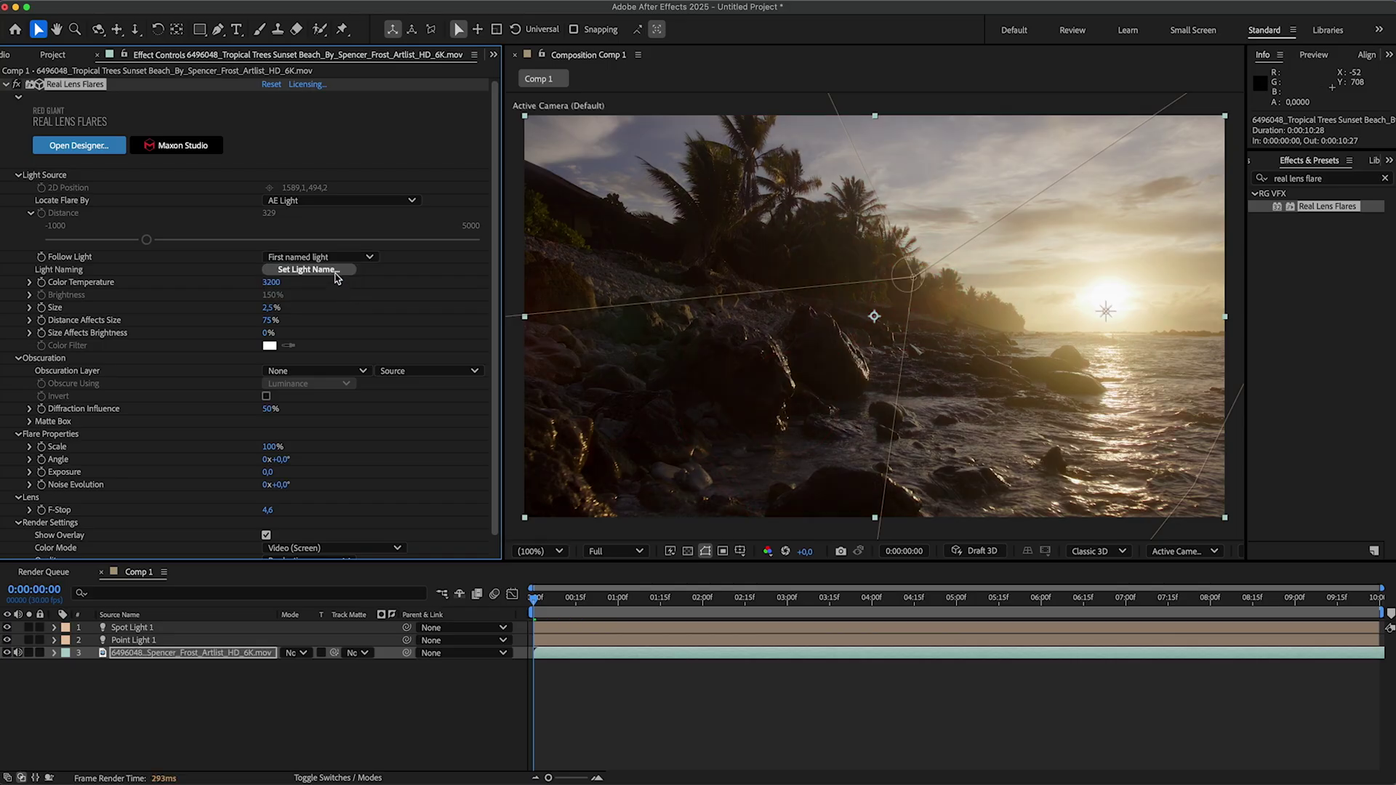
click(336, 274)
text(Po)
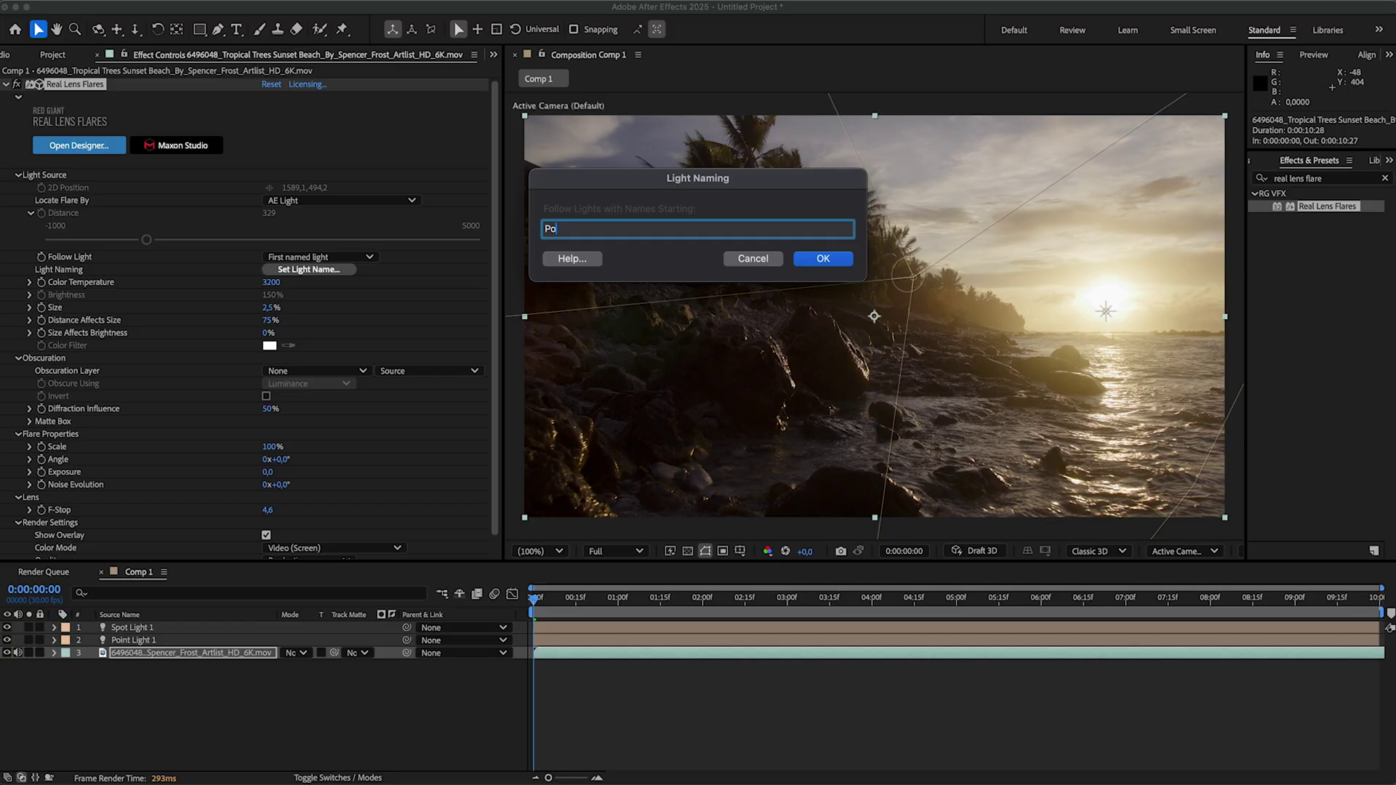
text(int)
click(822, 259)
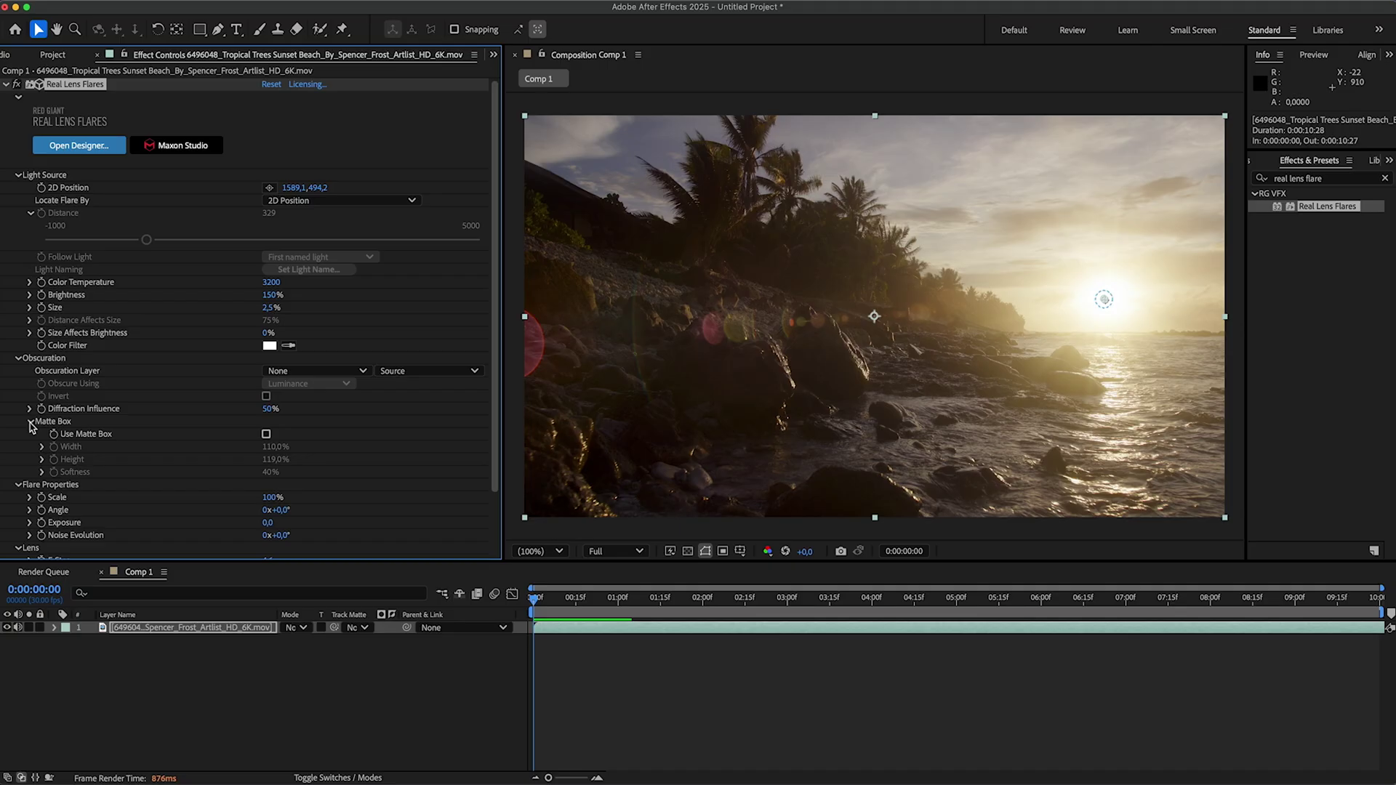
Check Use Matte Box and drag the flare's 2D Position beyond the frame's right edge
click(266, 435)
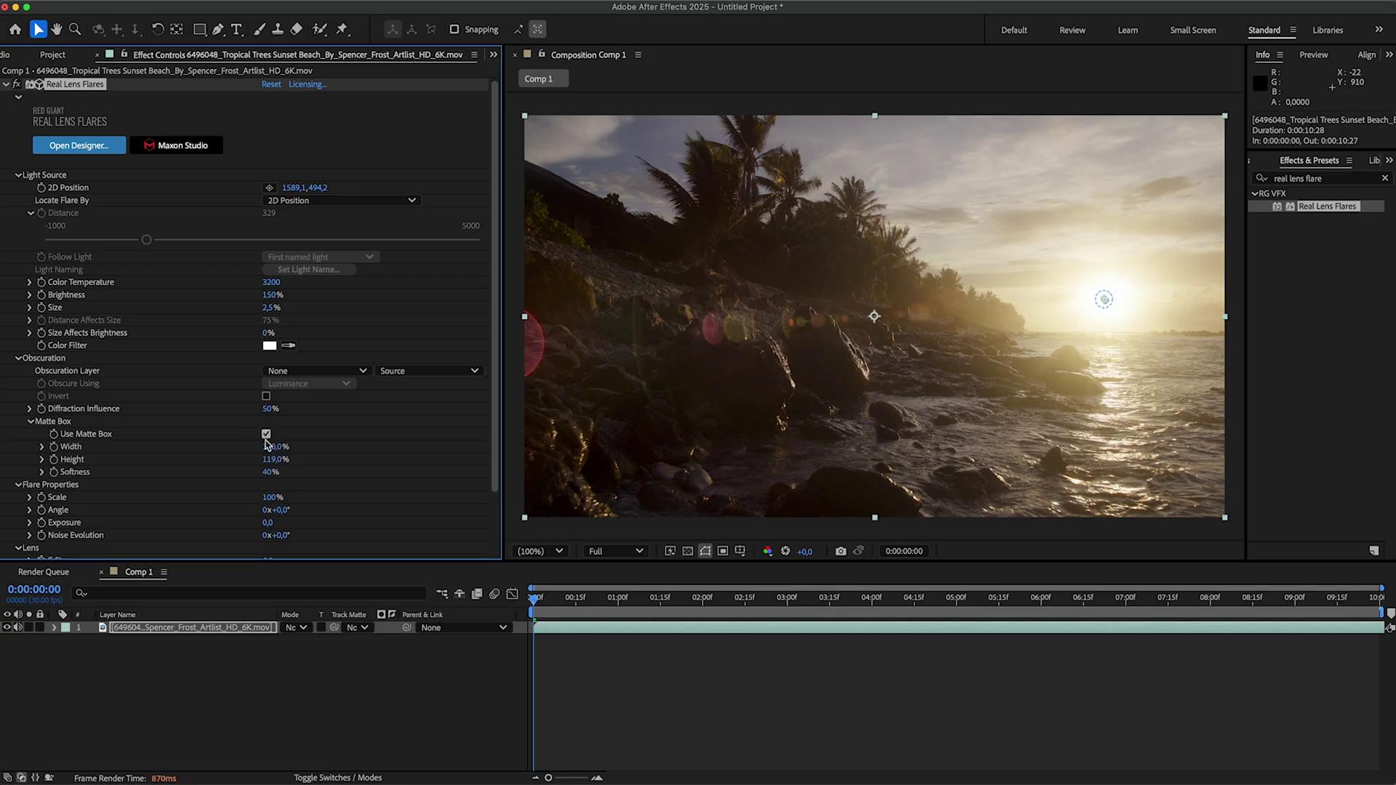
scroll(737, 361, down, 1)
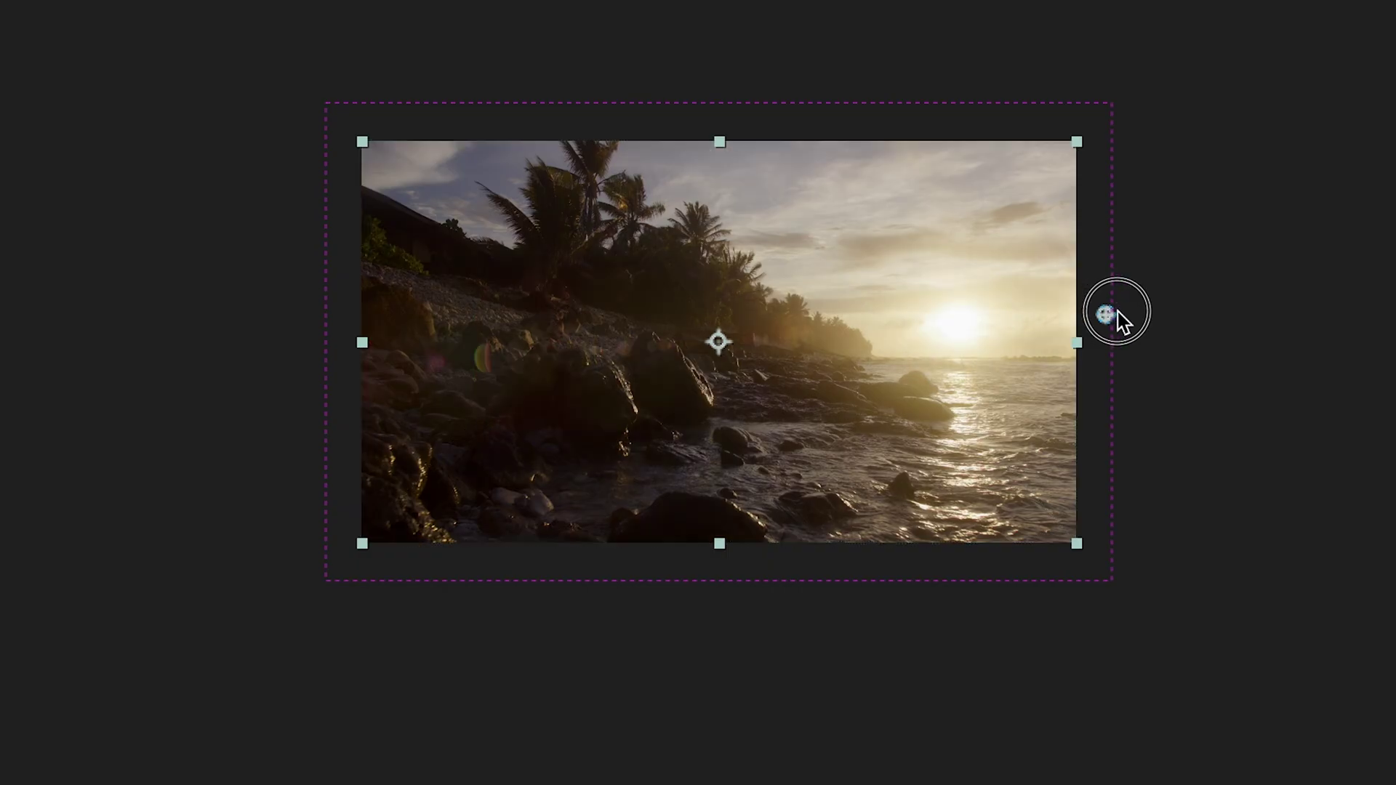
click(520, 649)
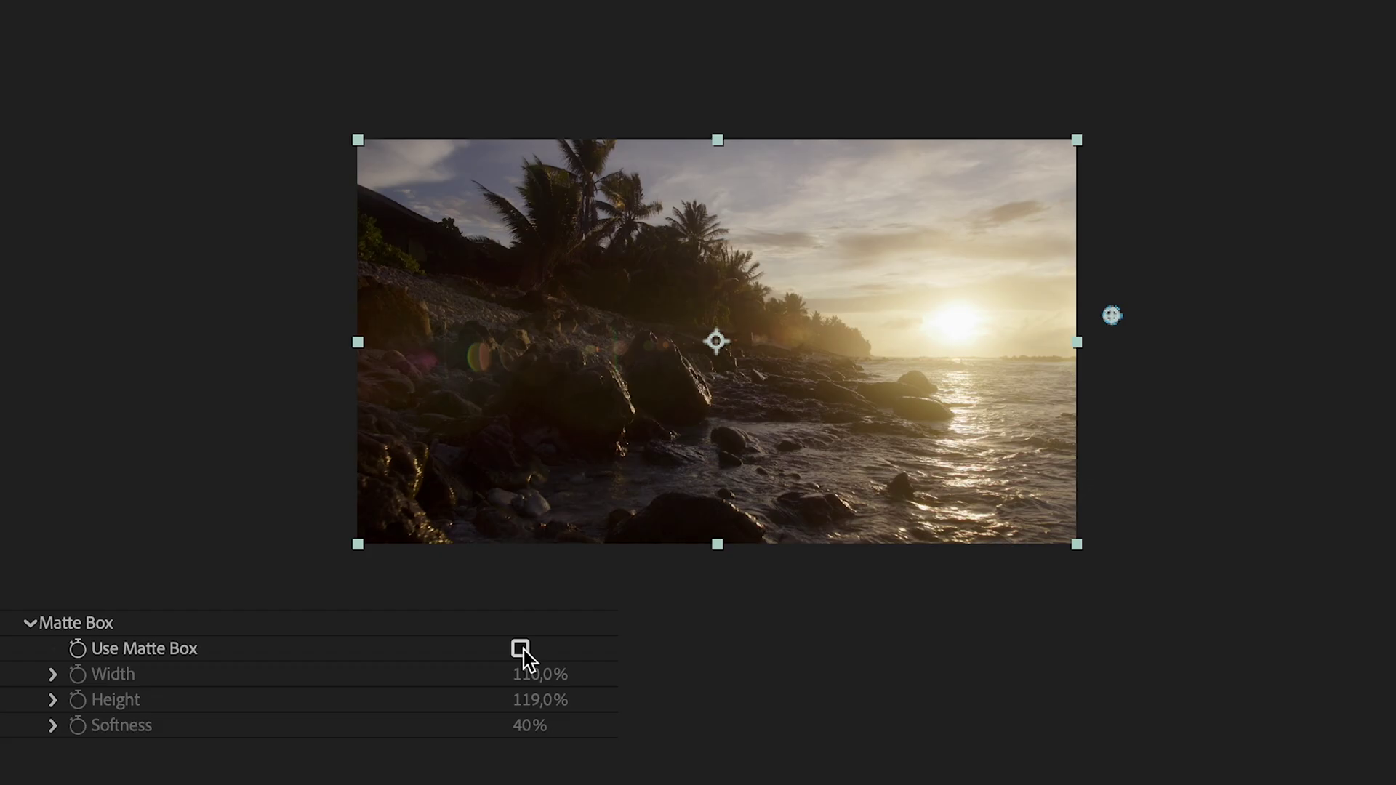
click(521, 649)
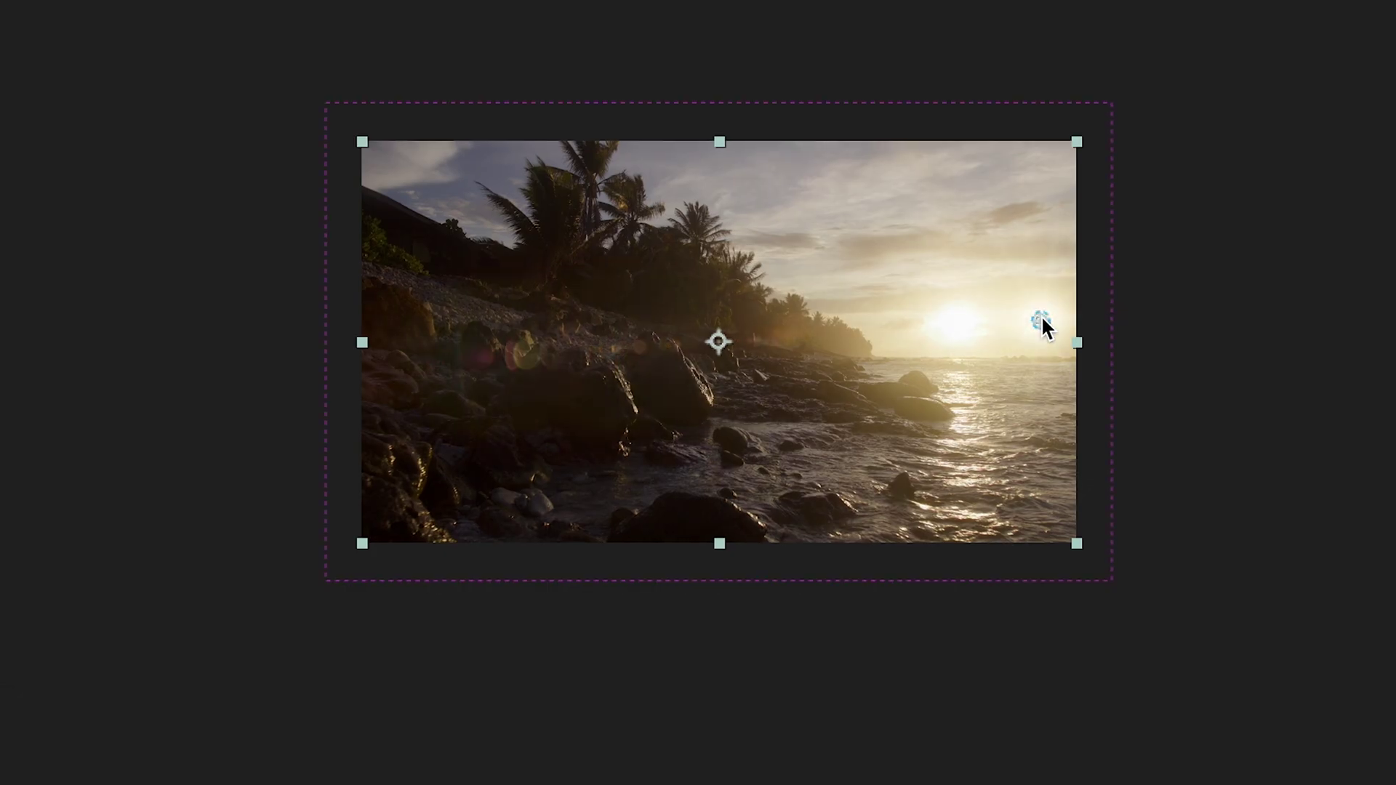
drag(1042, 320, 1112, 316)
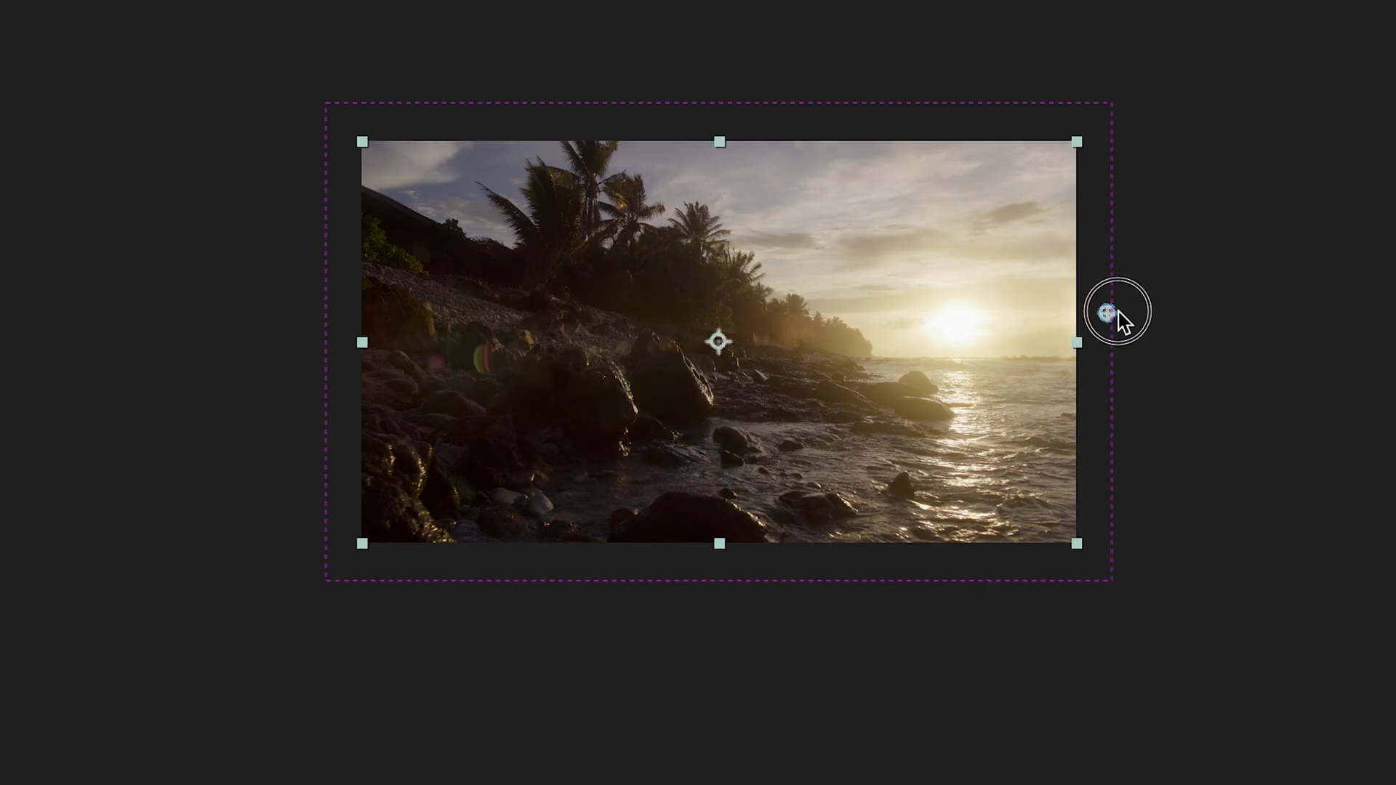
drag(1109, 315, 1218, 312)
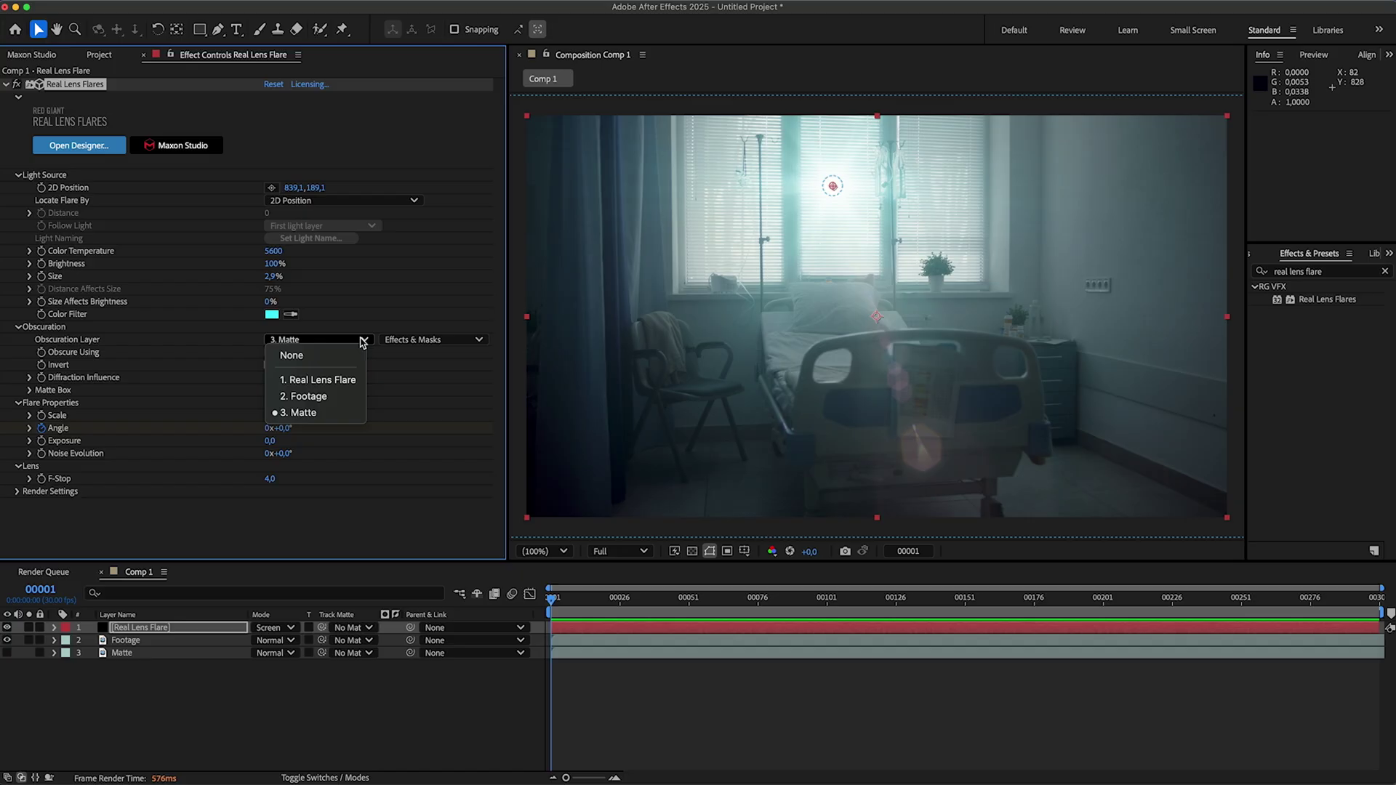
Keep 3. Matte as the Obscuration Layer and select the Matte layer
click(362, 342)
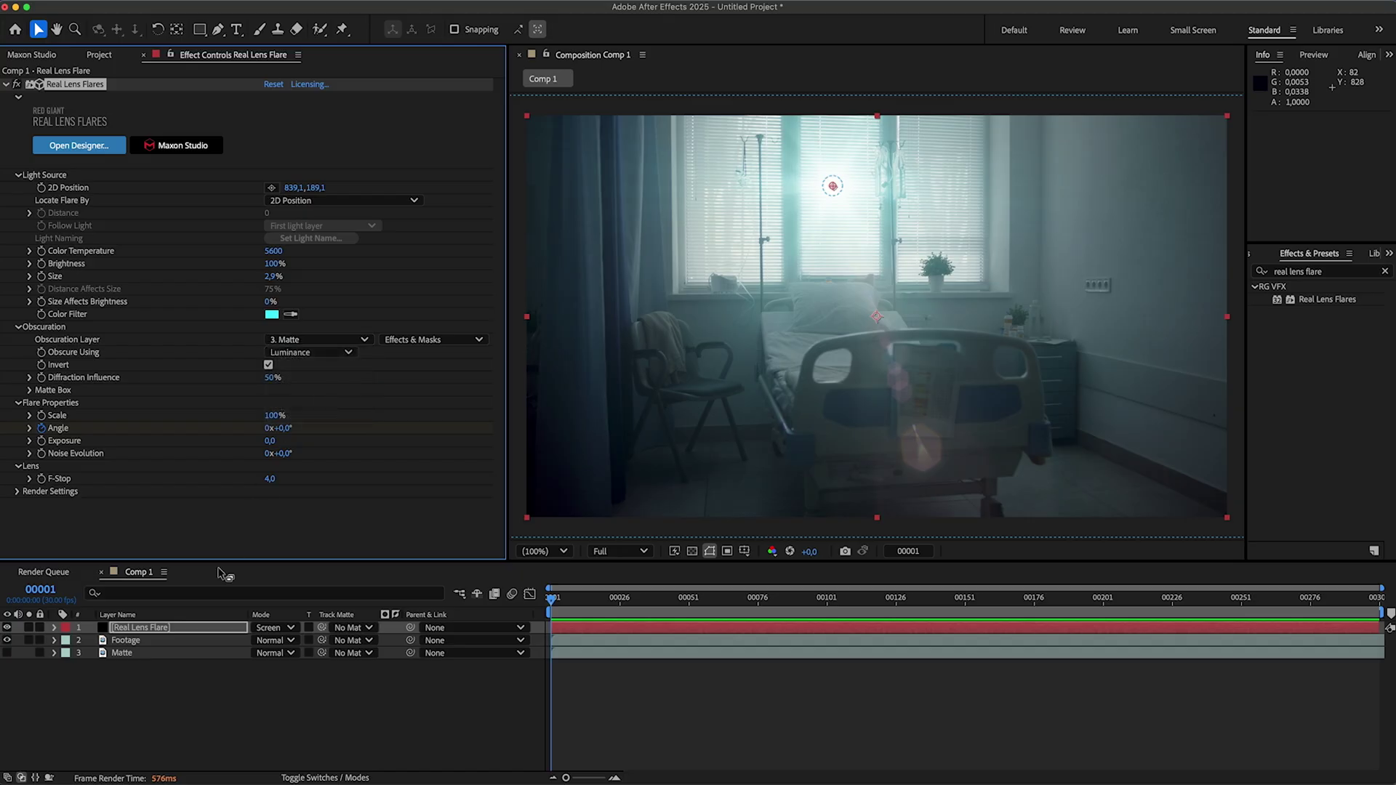
click(153, 655)
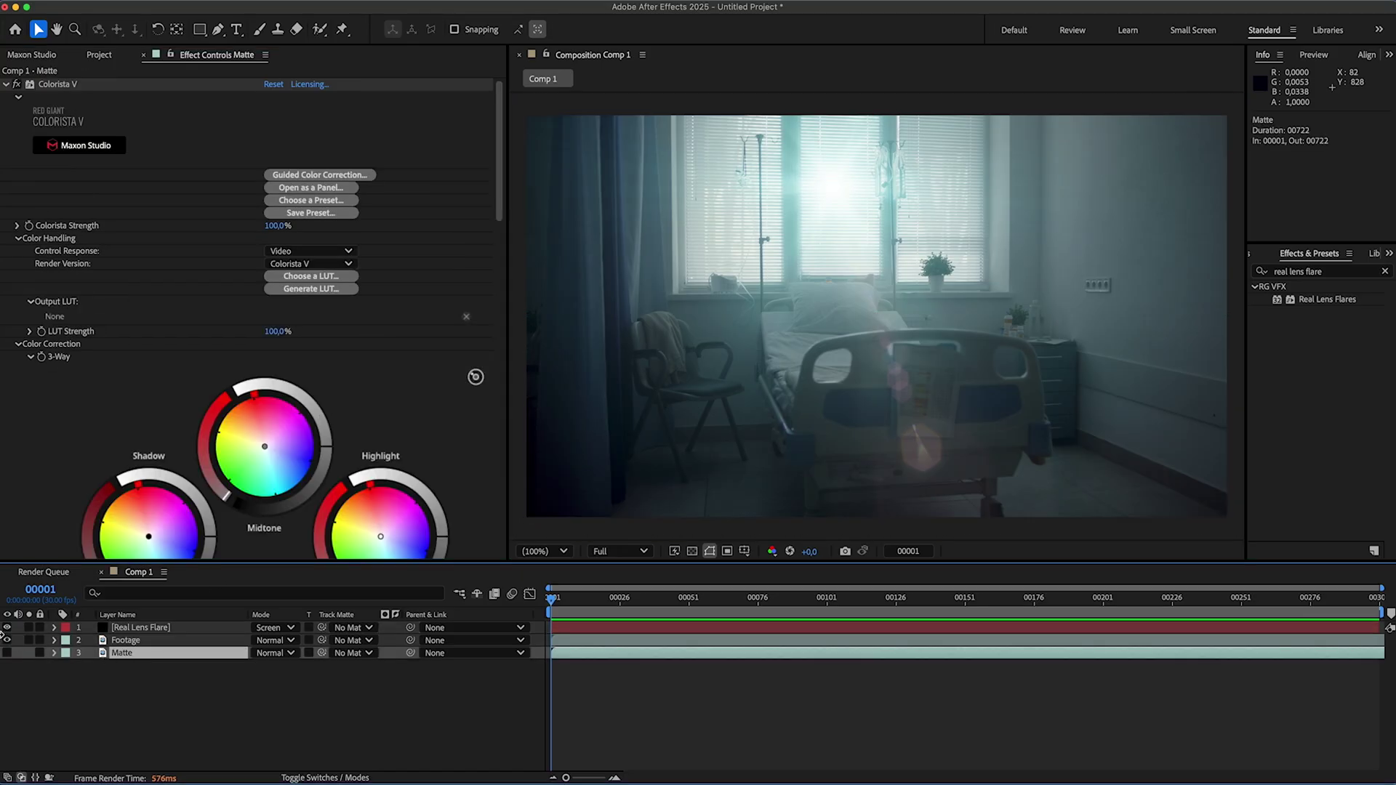
Hide the footage and flare layers so only the Matte layer is visible
click(8, 641)
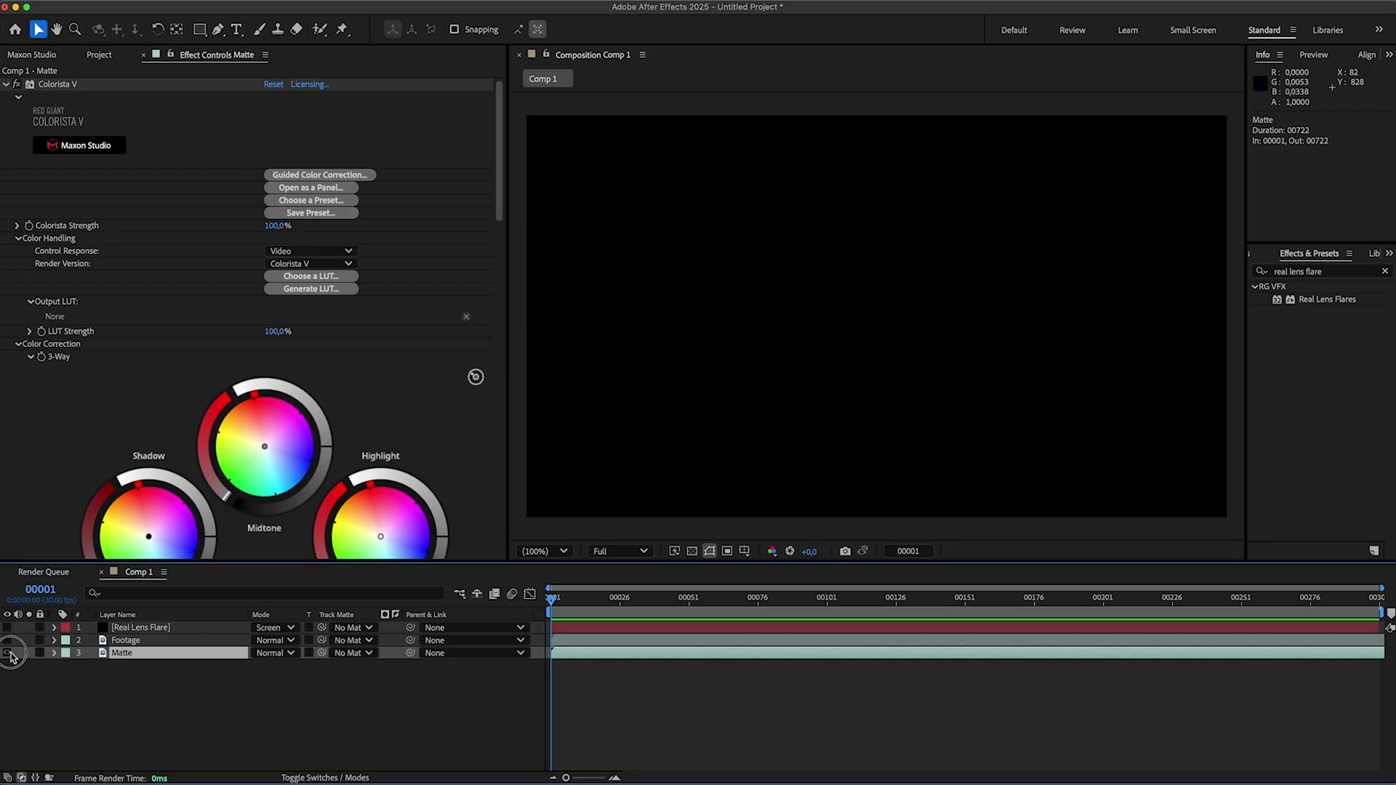
click(8, 652)
drag(499, 156, 498, 425)
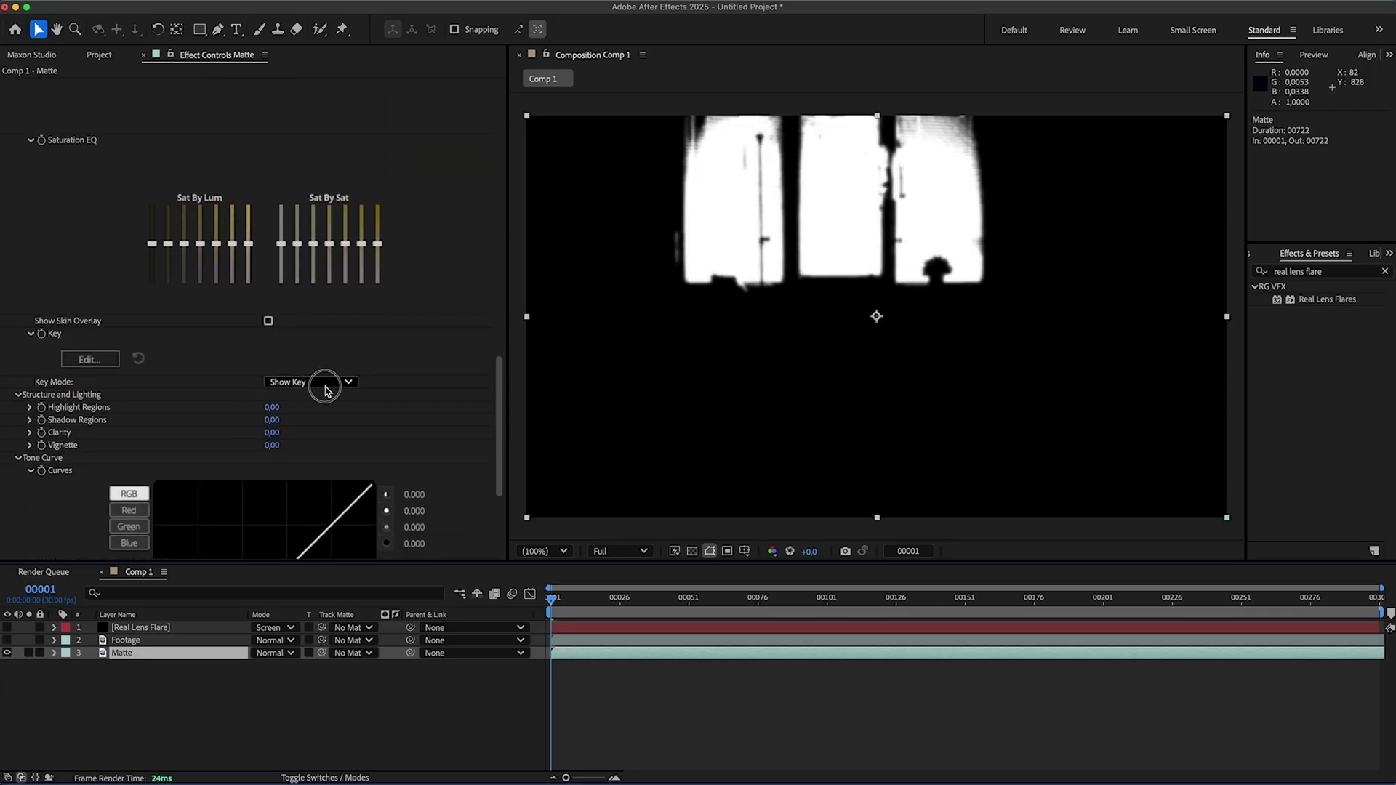
Keep the Colorista key shown as a matte, open its editor, and keep Luminance obscuration
click(312, 382)
click(361, 371)
click(89, 360)
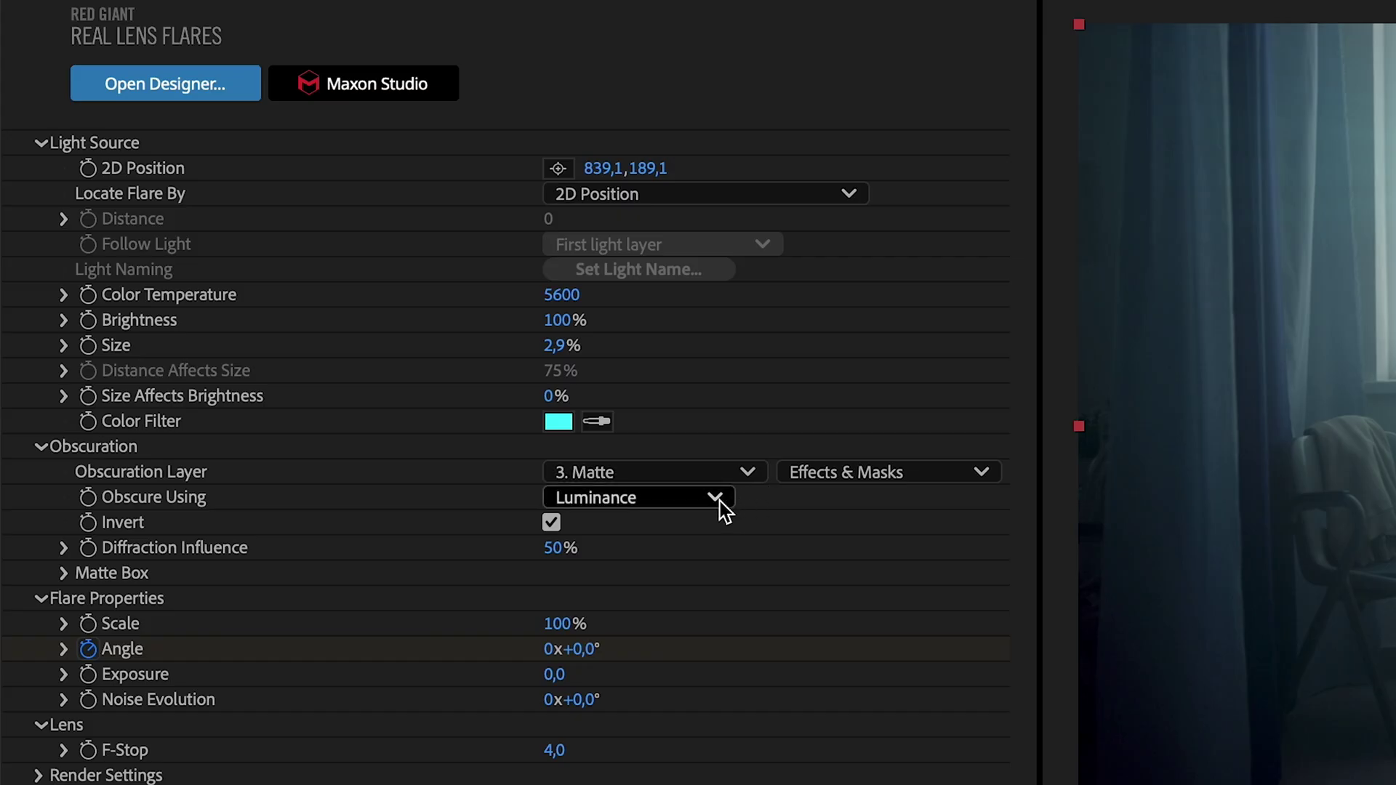
click(716, 500)
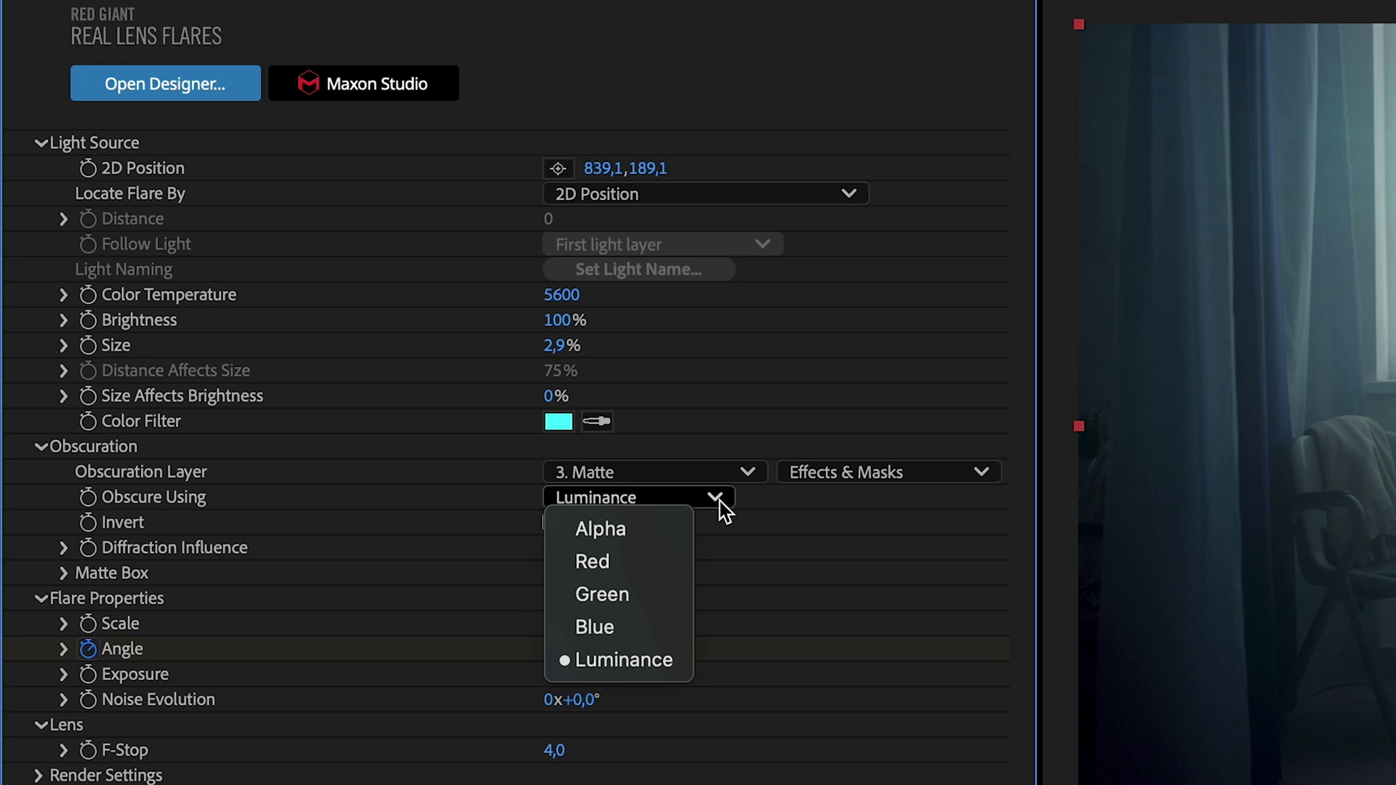
click(720, 507)
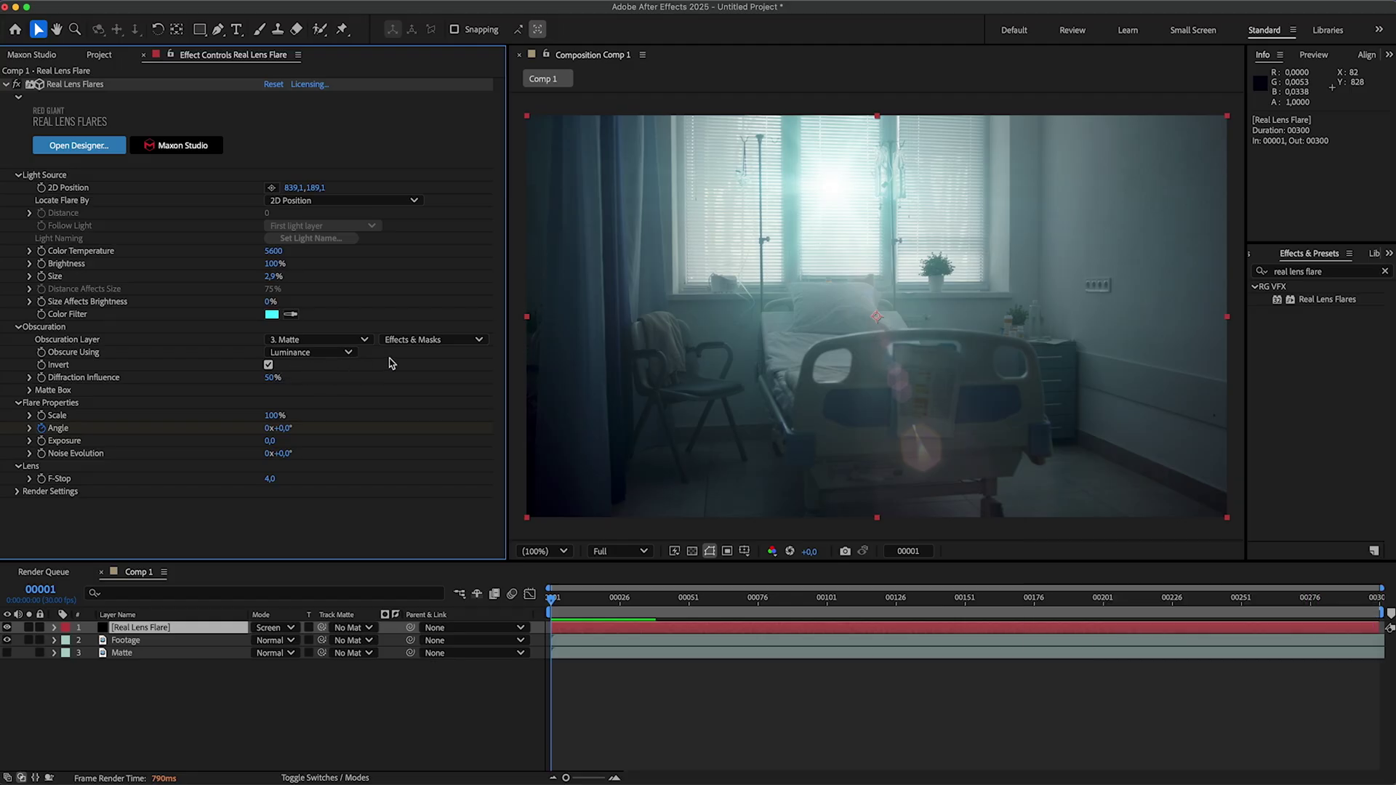
click(480, 340)
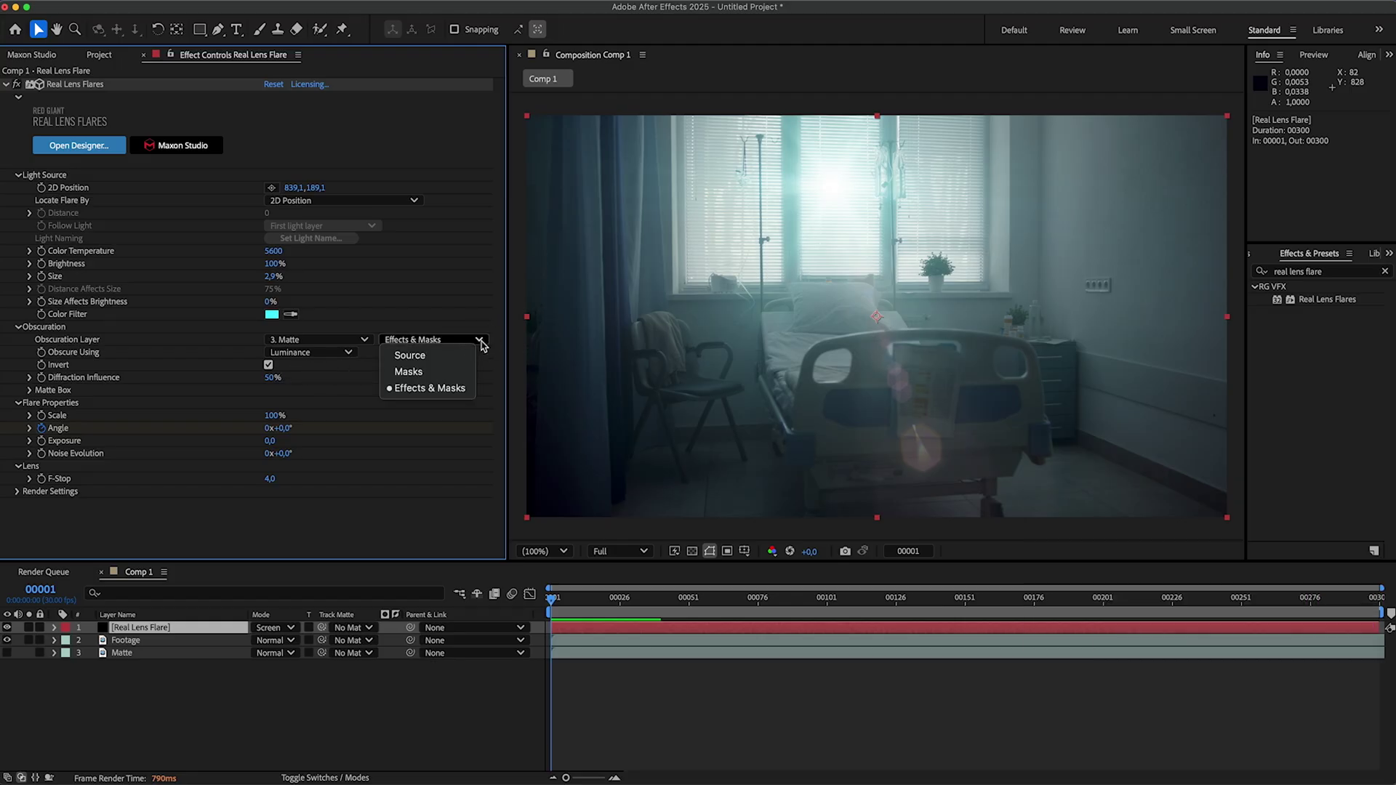
click(472, 390)
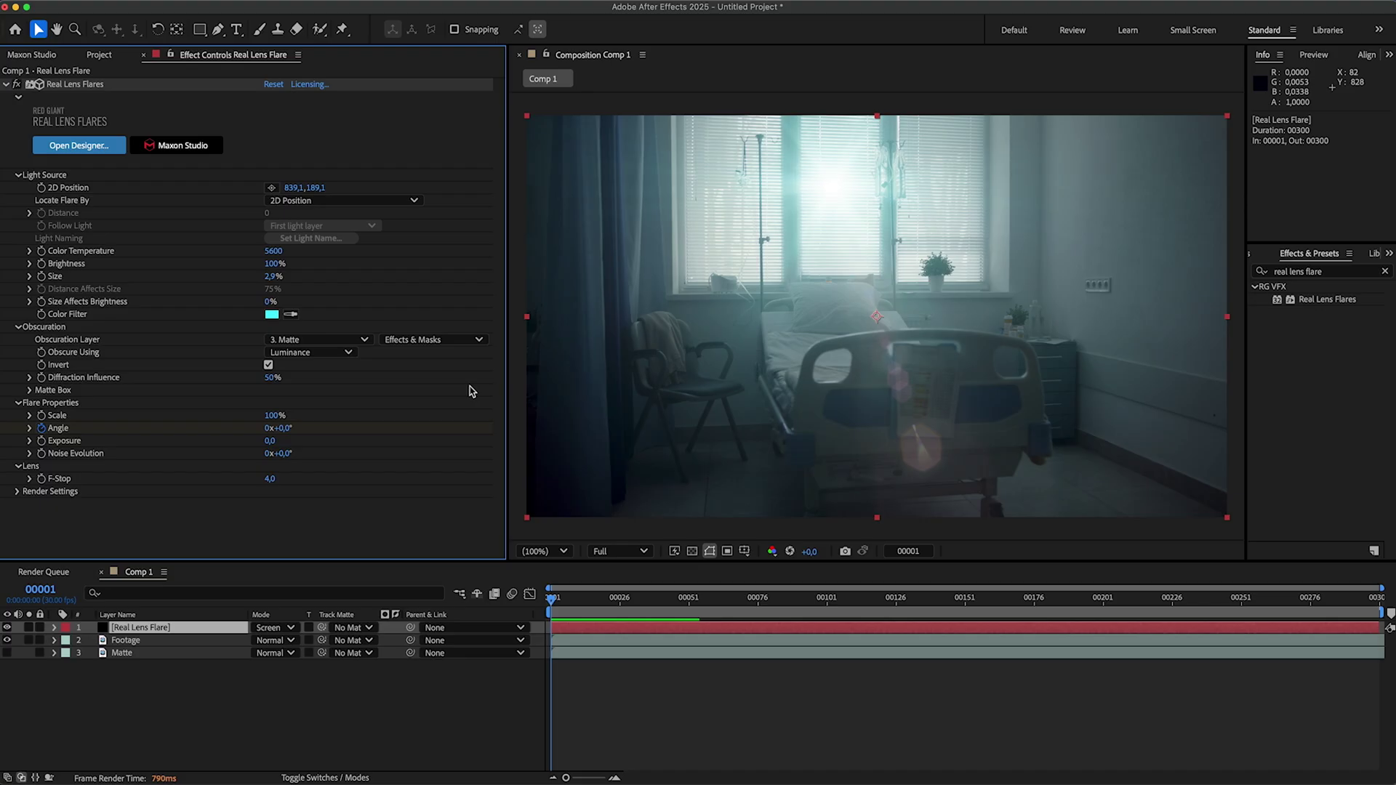
mouse_move(826, 597)
mouse_down()
mouse_move(1310, 596)
mouse_move(1272, 597)
mouse_up()
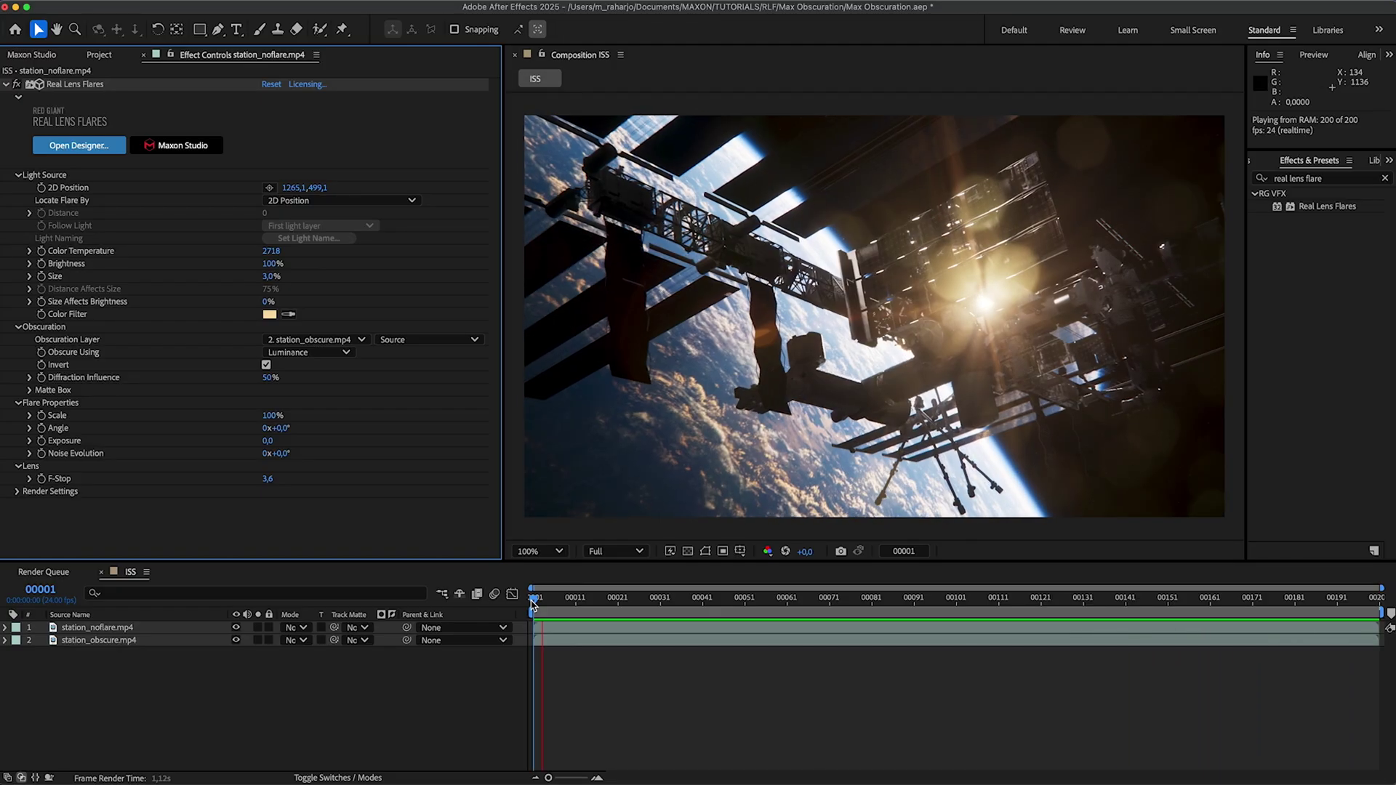
Stop the ISS station shot's playback once the flared sun has played through
click(534, 599)
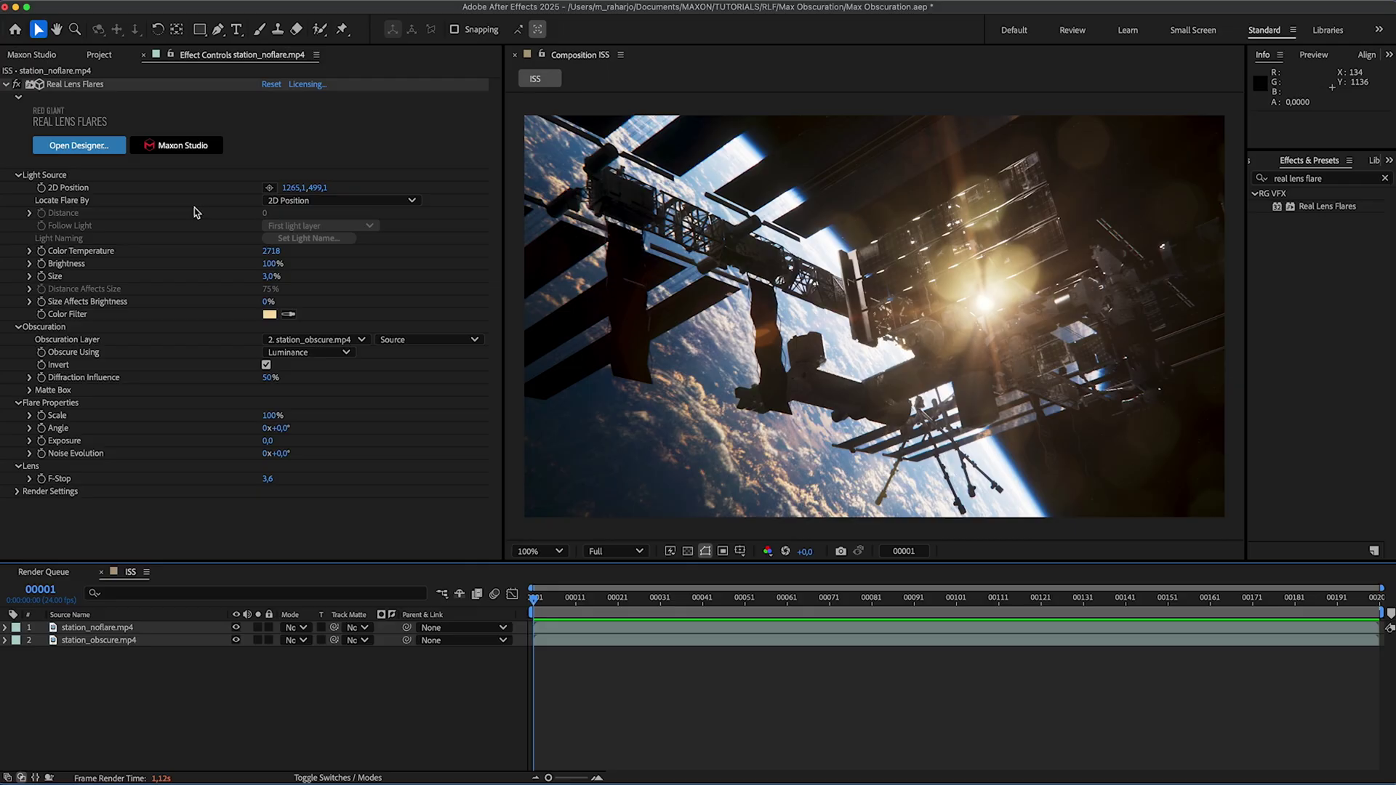
click(80, 144)
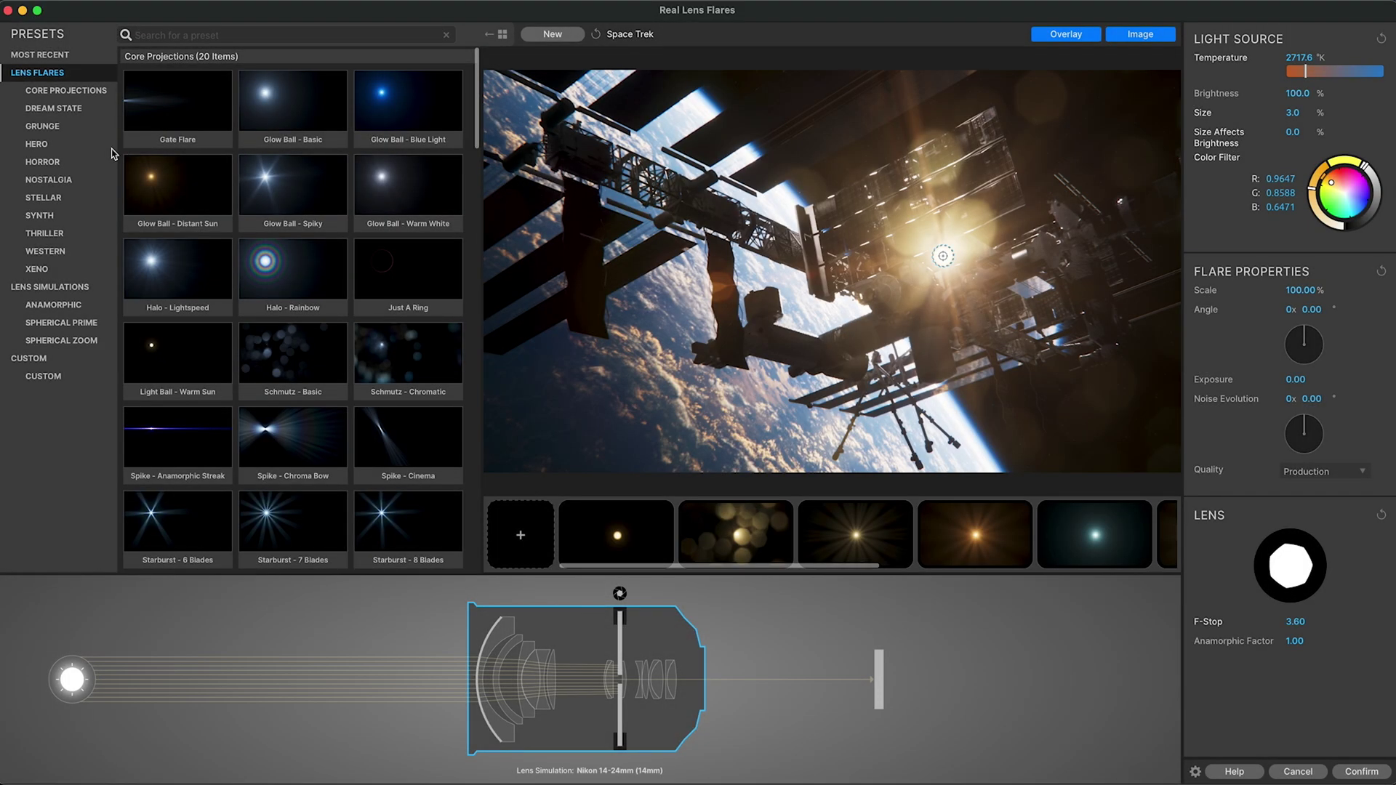
click(606, 522)
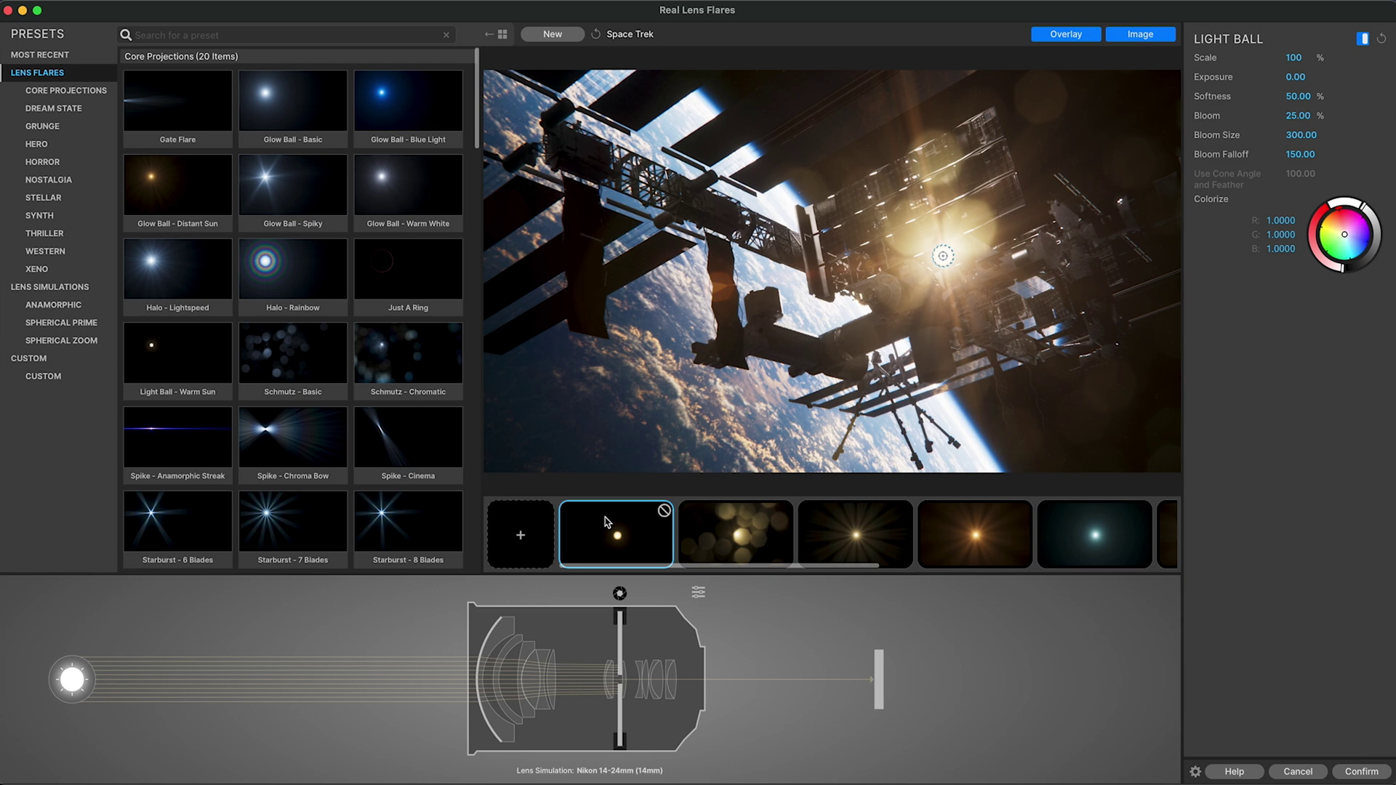
click(710, 528)
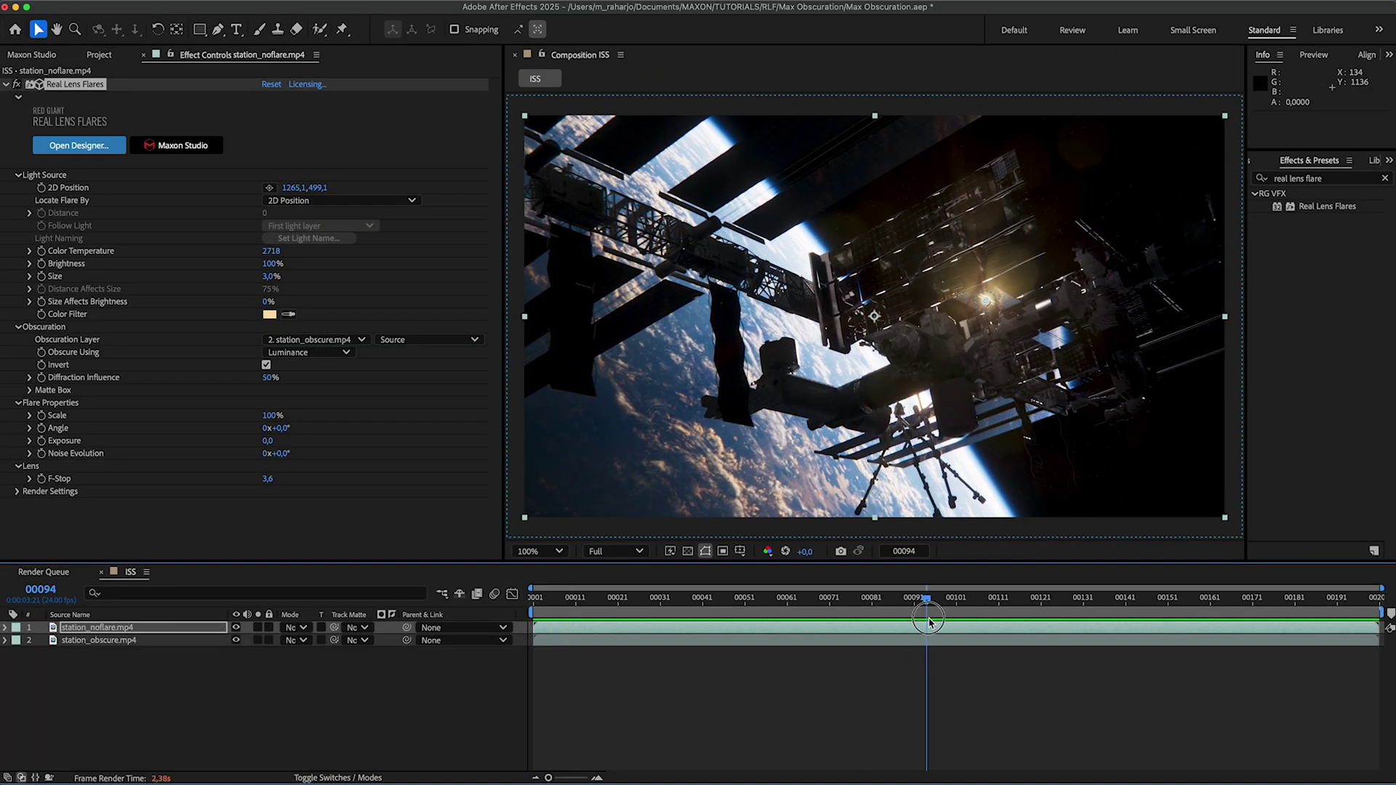
drag(929, 598, 1162, 599)
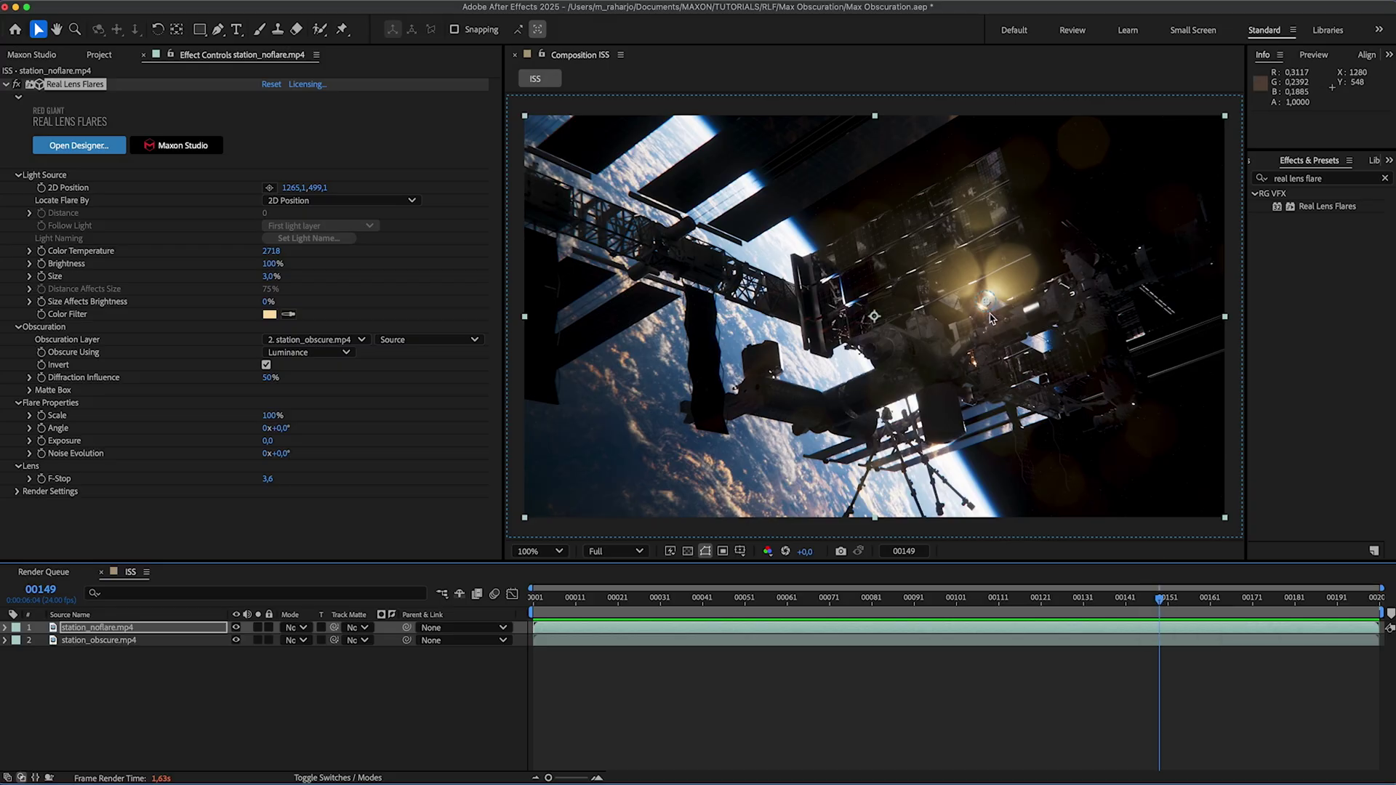
scroll(997, 321, up, 2)
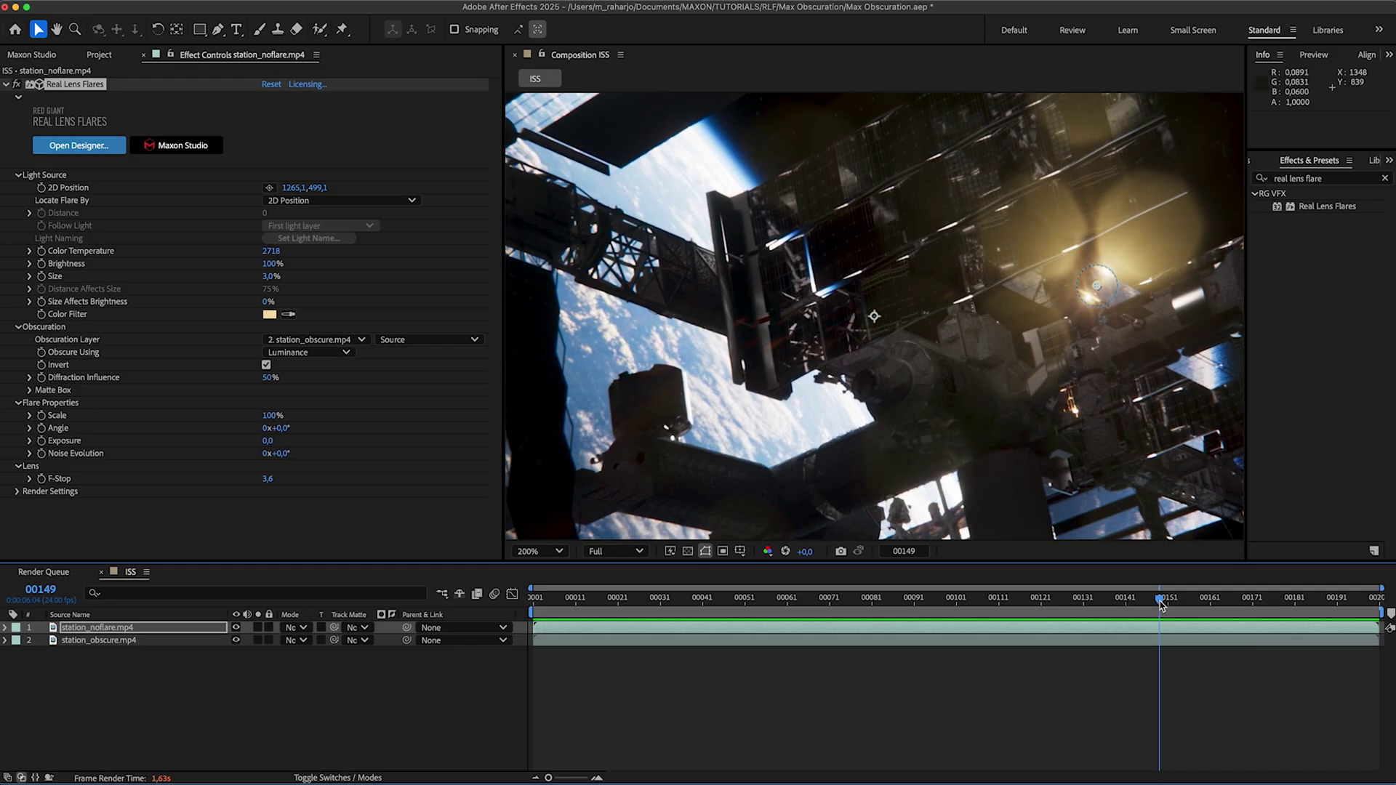
drag(1163, 600, 1244, 594)
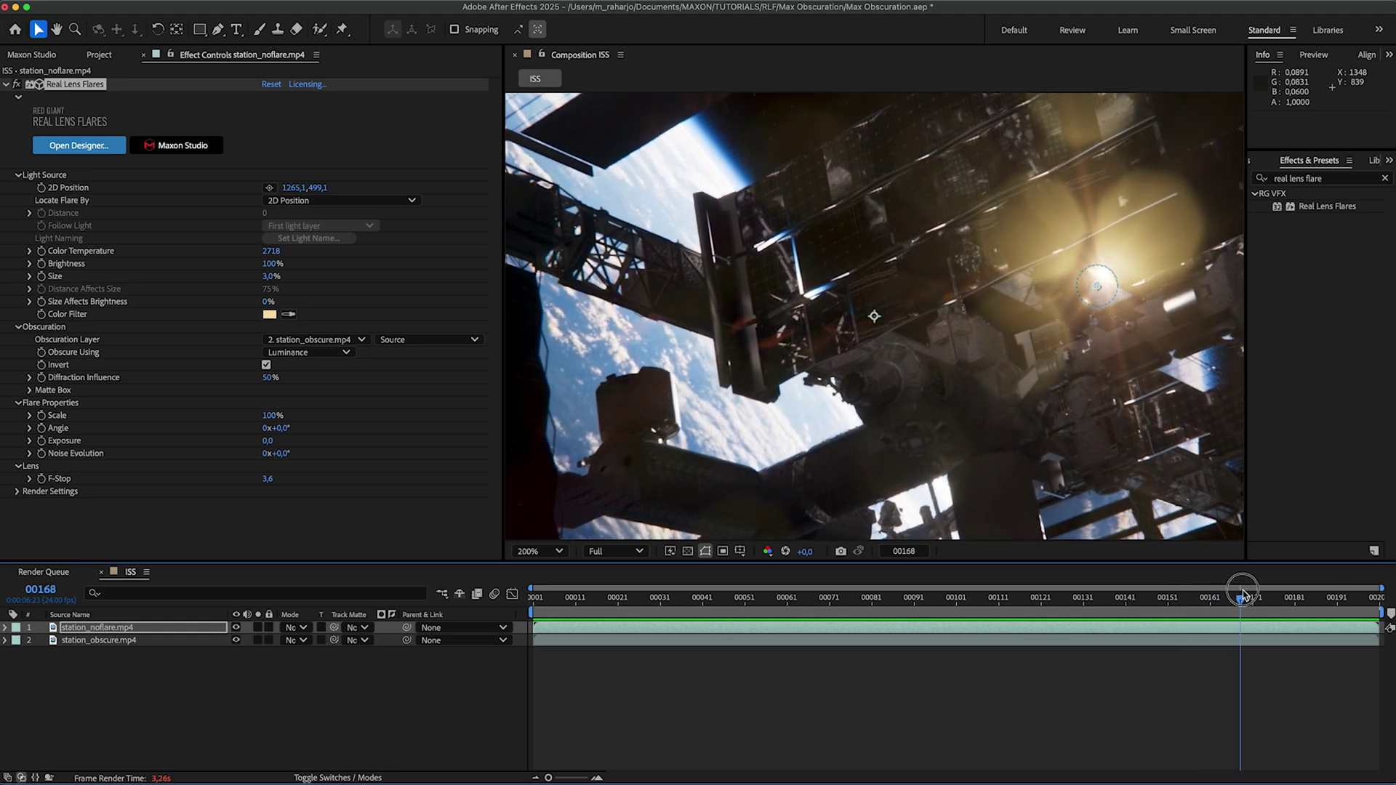
drag(1243, 595, 1118, 605)
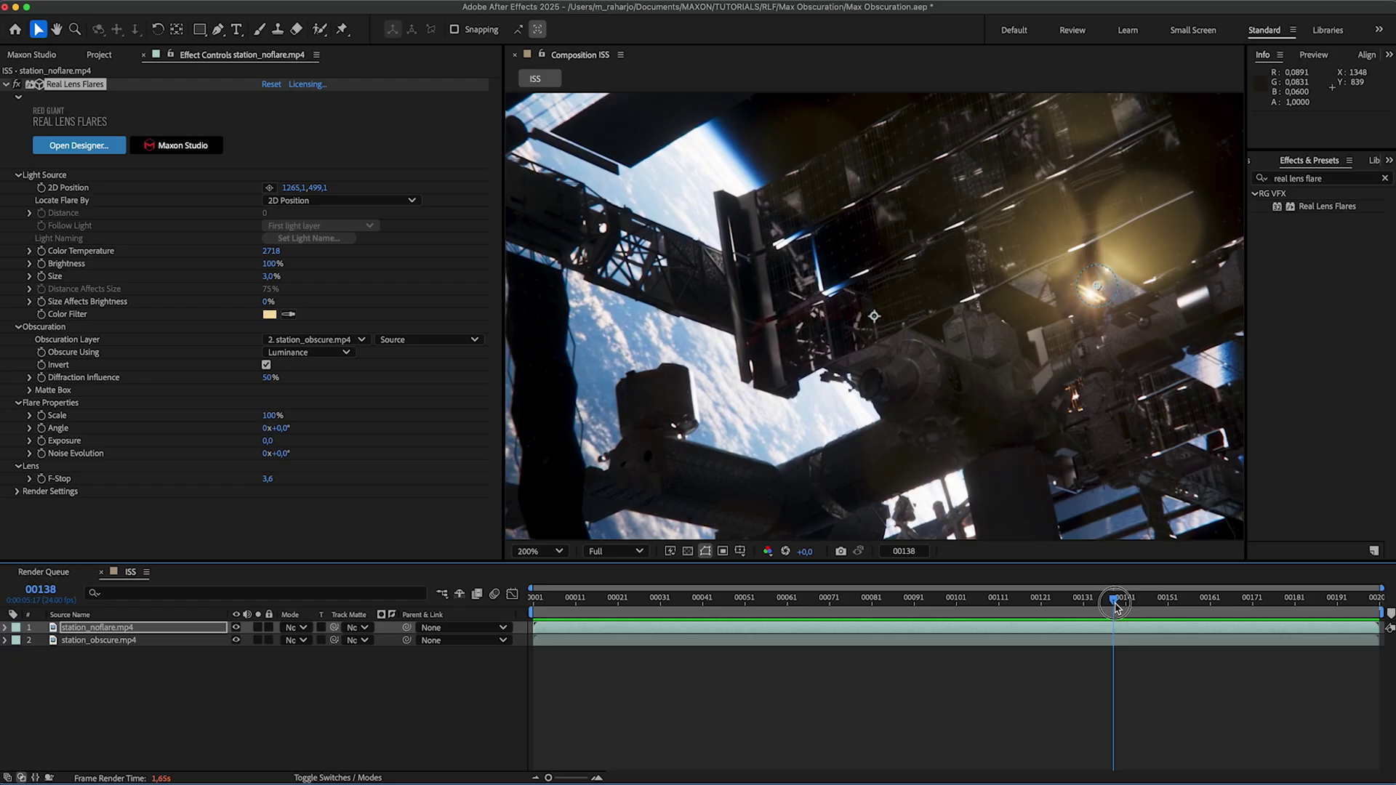
mouse_move(1118, 605)
mouse_down()
mouse_move(1225, 598)
mouse_move(1096, 618)
mouse_up()
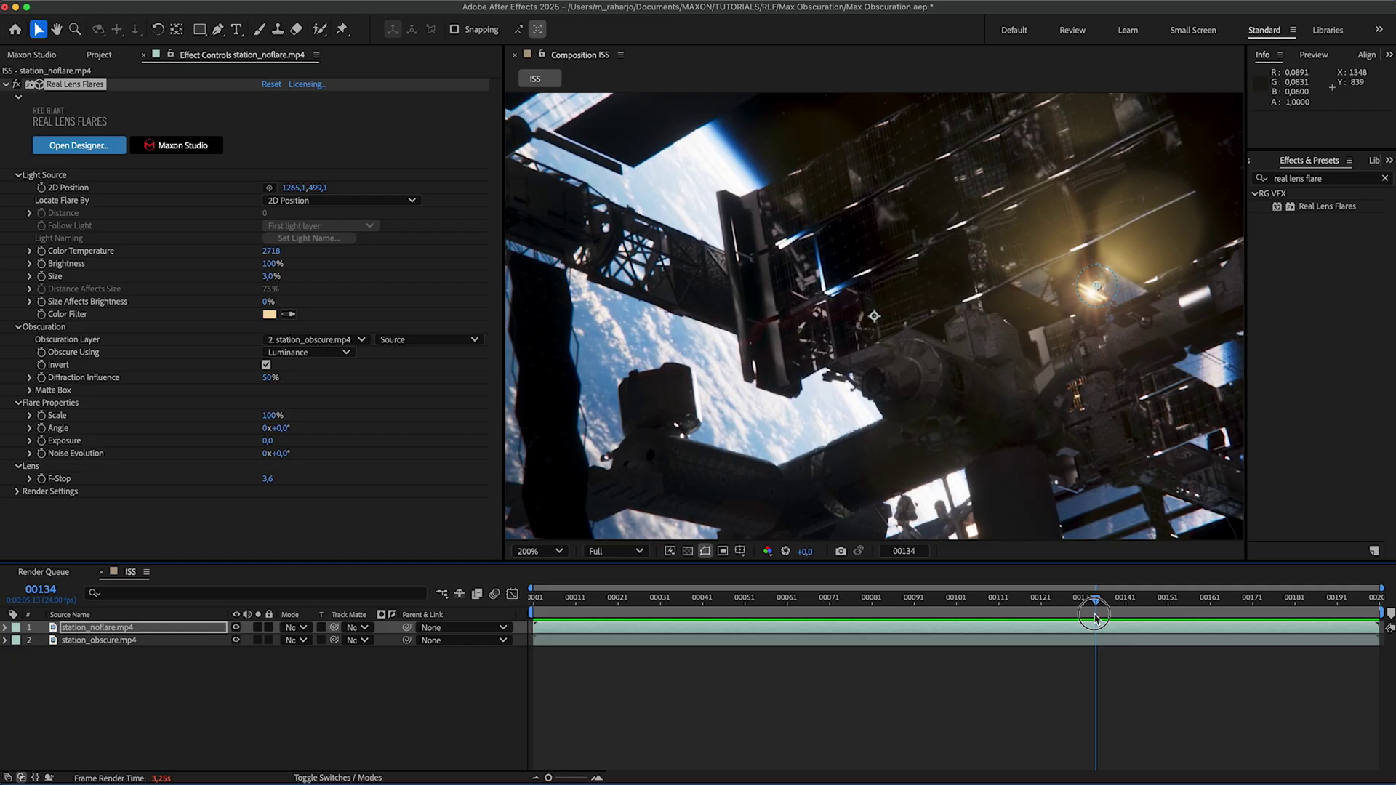
drag(1096, 618, 1201, 604)
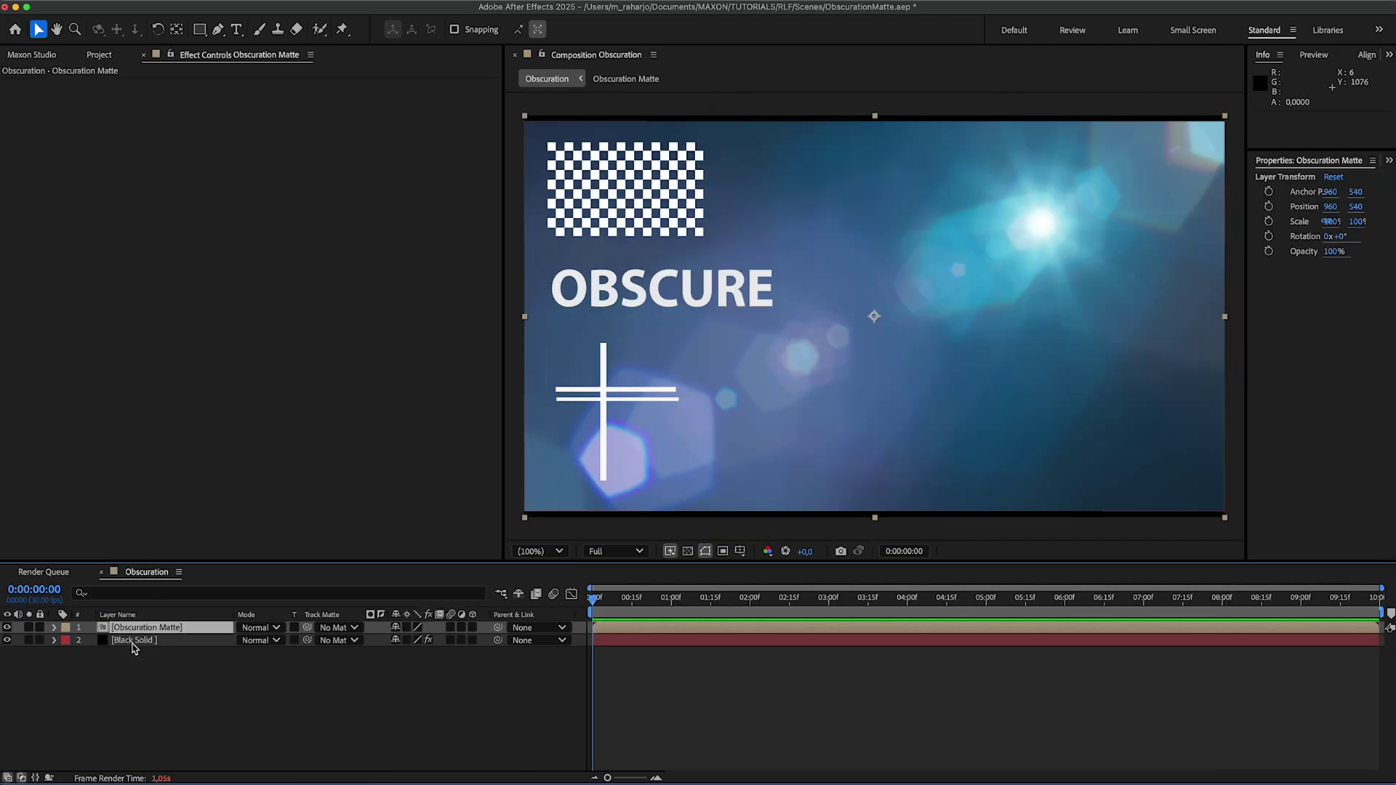
Inspect the Obscuration Matte precomp by toggling its Checkerboard, OBSCURE text and cross layers
click(134, 640)
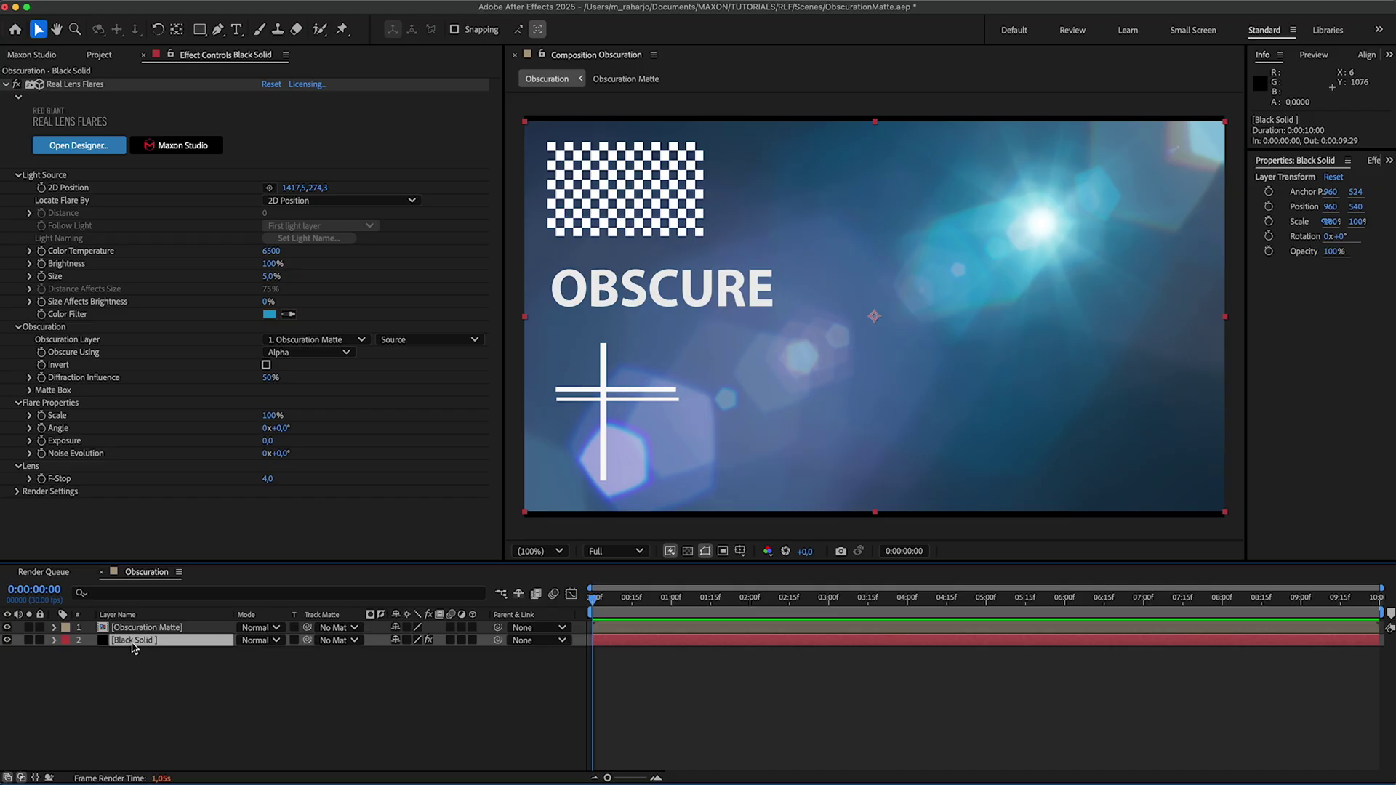
double_click(146, 628)
click(9, 654)
click(9, 653)
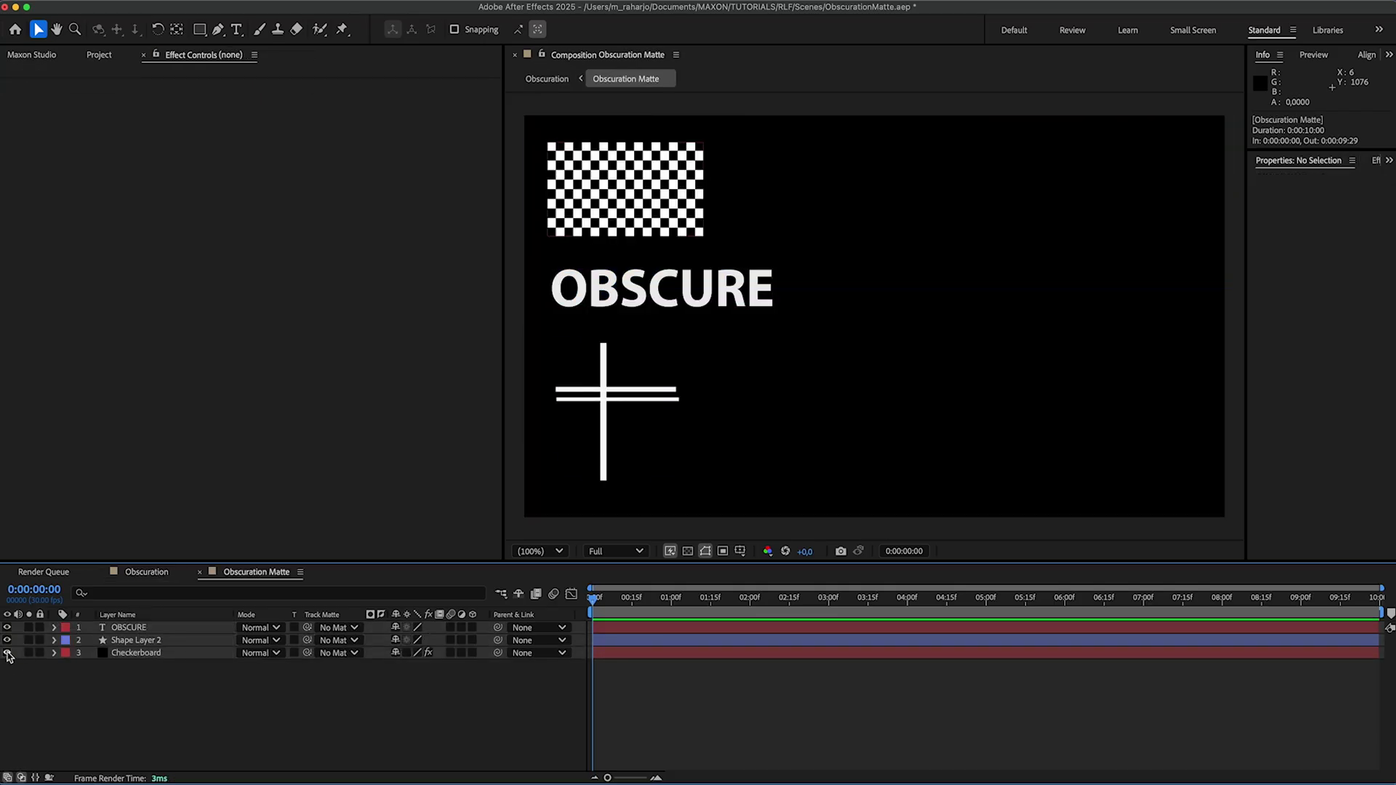
click(9, 628)
click(9, 641)
click(9, 641)
click(201, 572)
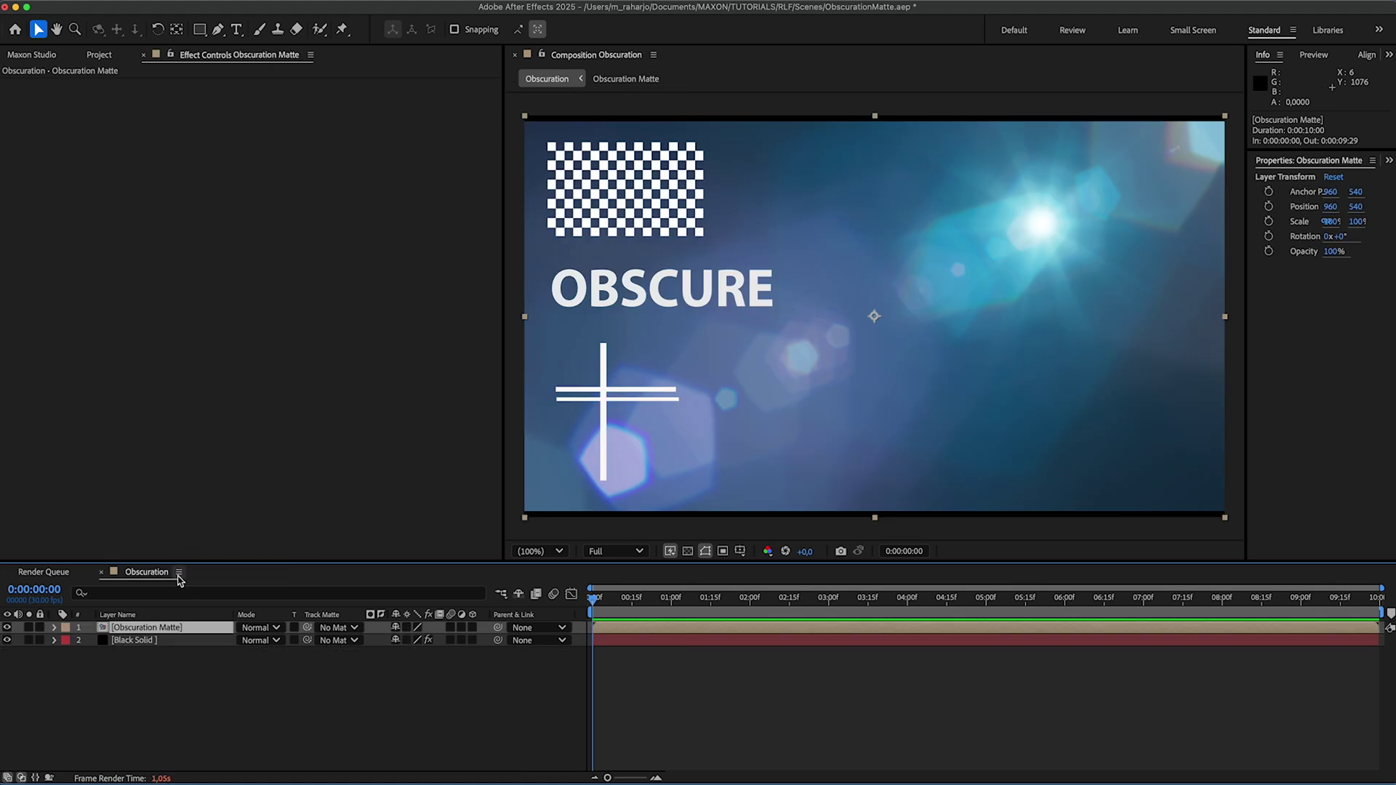
Select Black Solid's Real Lens Flares effect and keep Source as the obscuration source
click(145, 642)
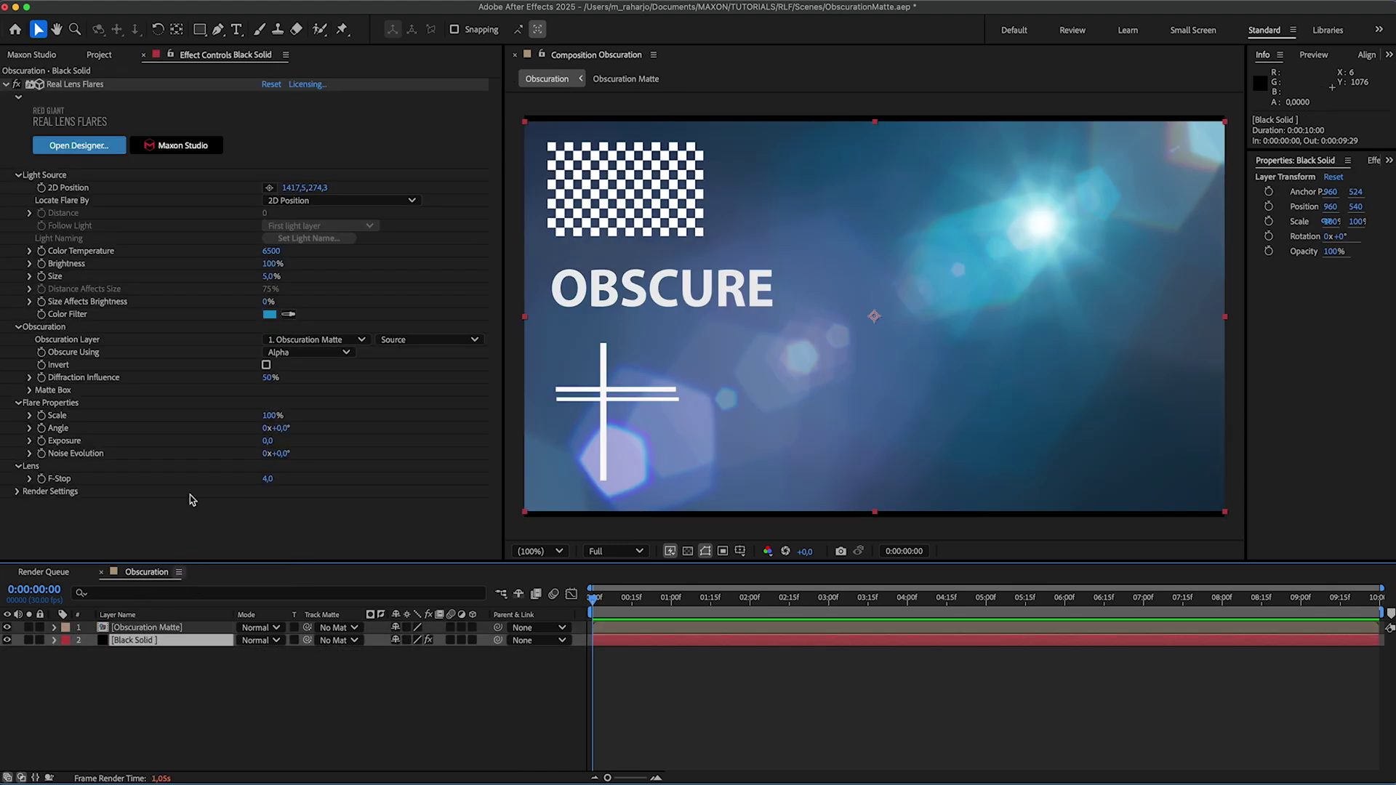
click(93, 88)
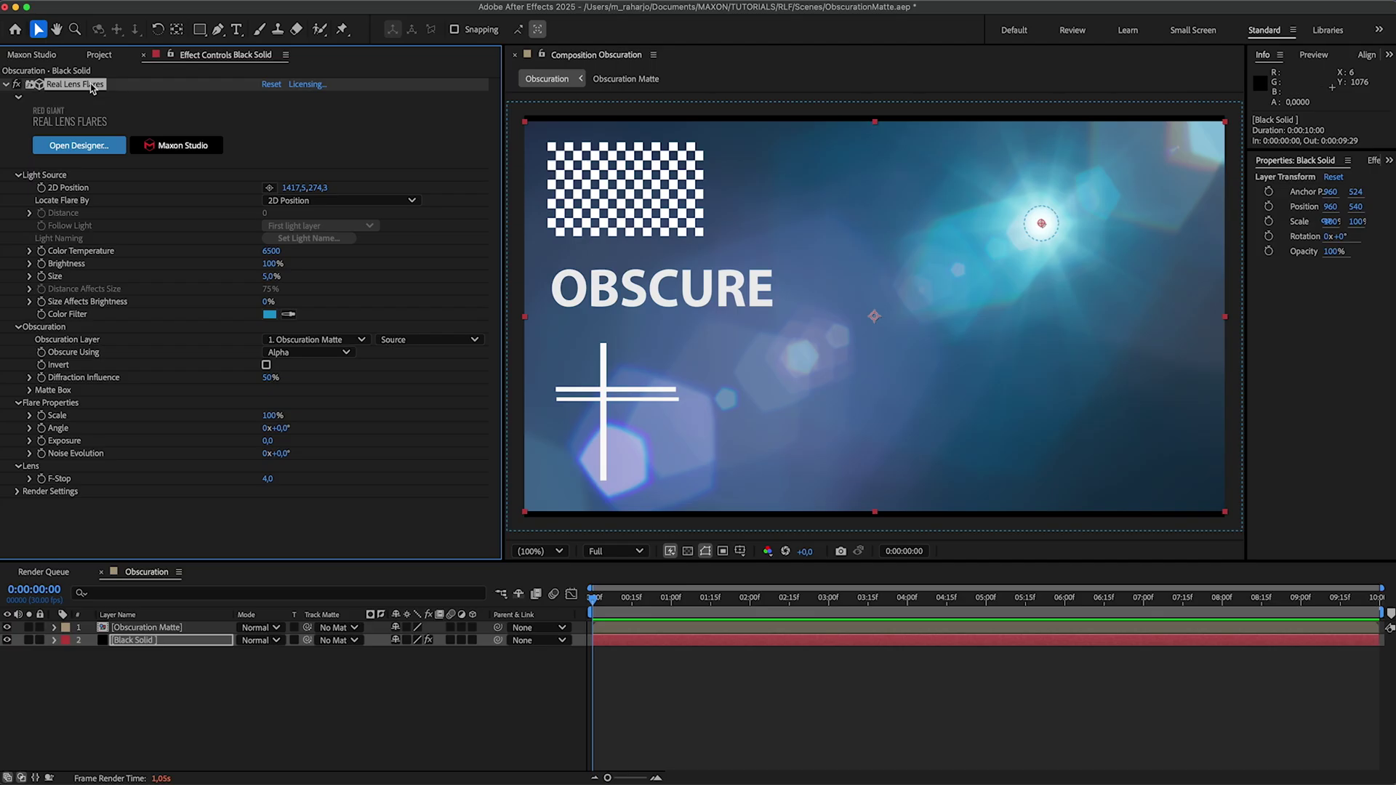
click(362, 341)
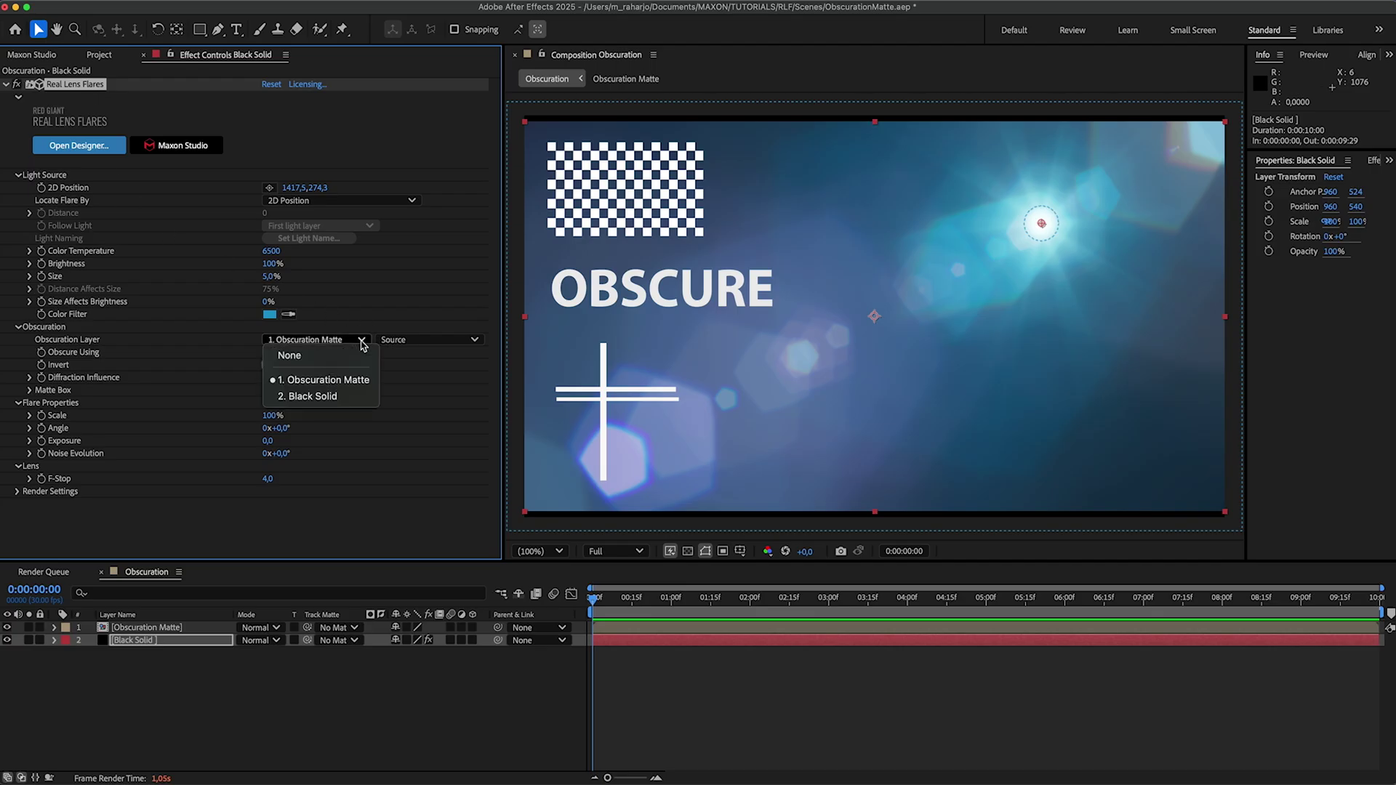
click(363, 343)
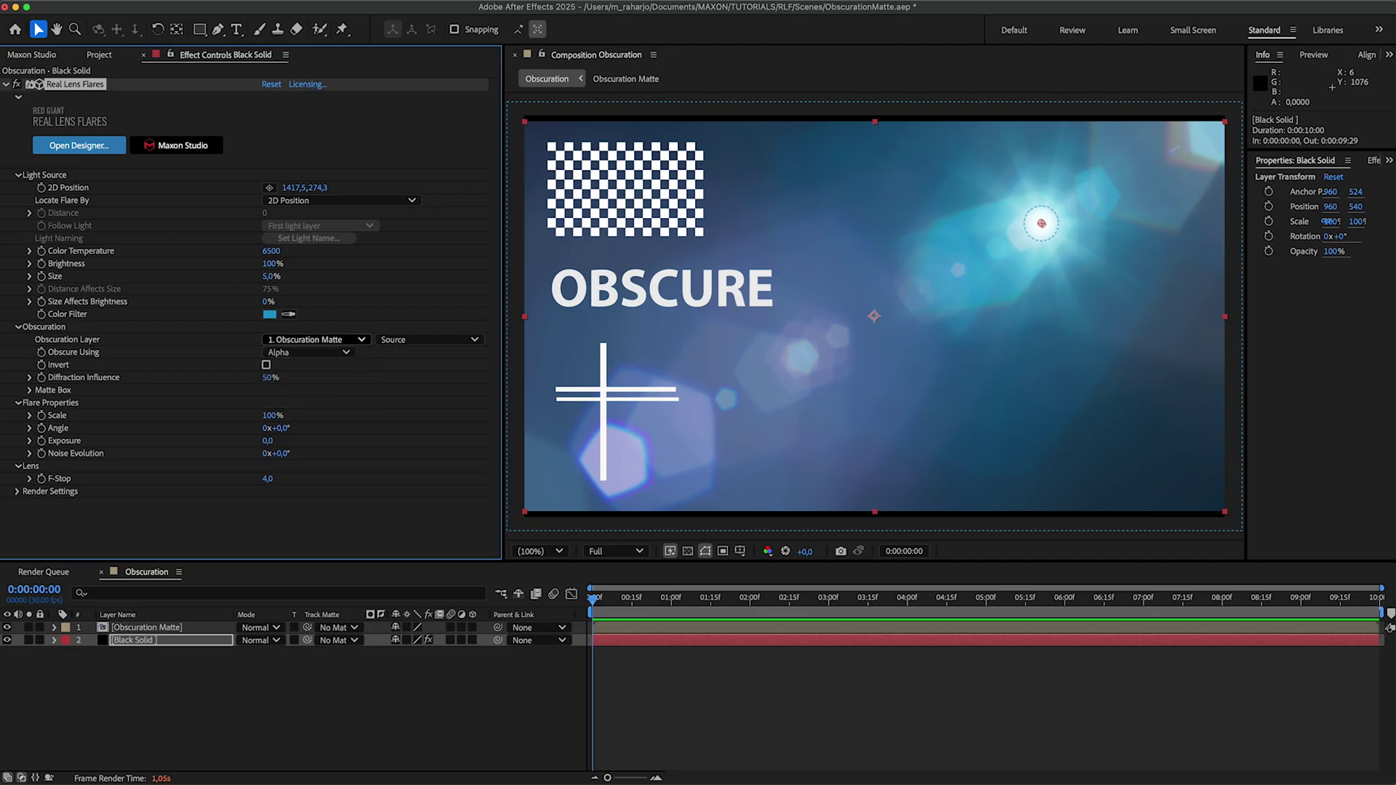
click(474, 342)
click(474, 342)
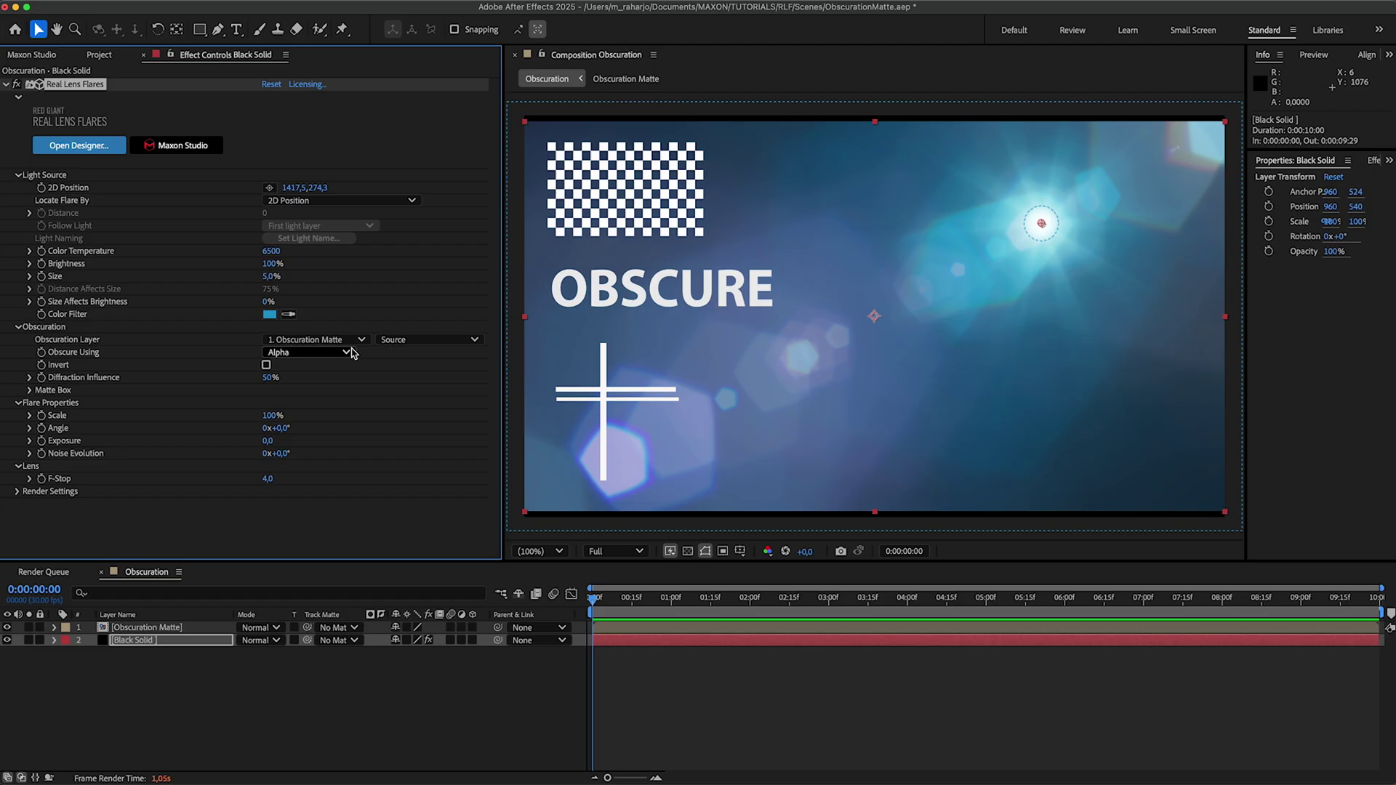
Drag the flare light across the checkerboard and OBSCURE text onto the white cross
drag(1041, 223, 715, 199)
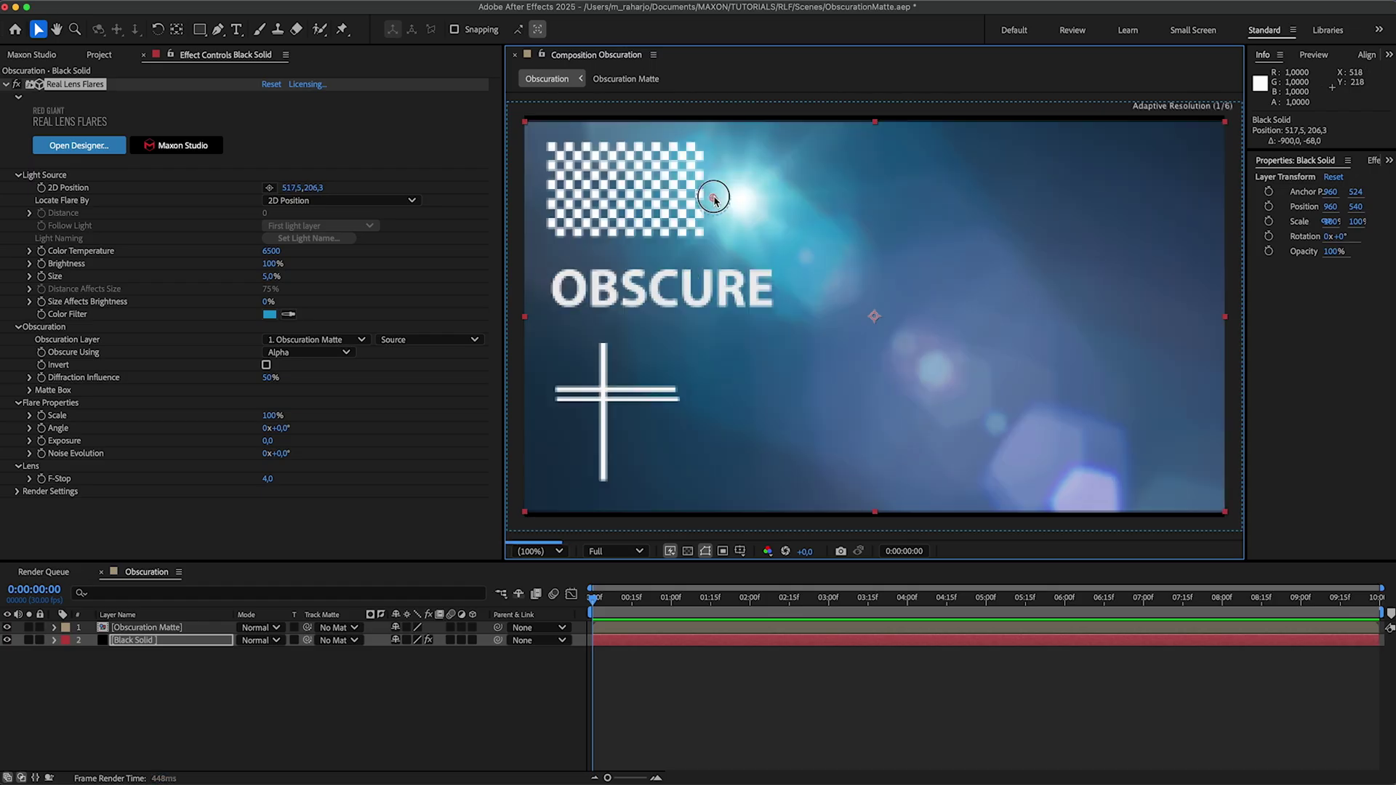
drag(715, 198, 689, 197)
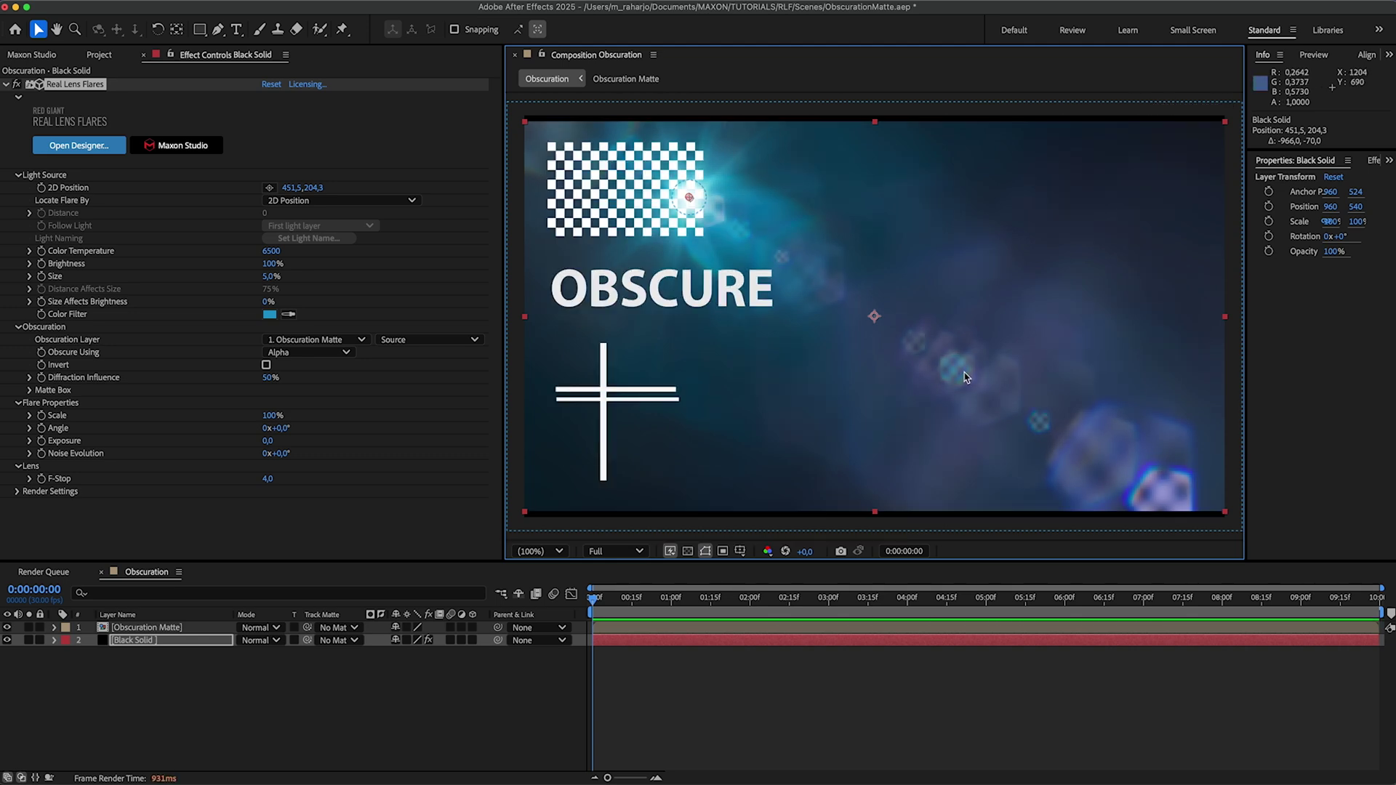
mouse_move(690, 198)
mouse_down()
mouse_move(698, 283)
mouse_move(570, 292)
mouse_move(590, 376)
mouse_up()
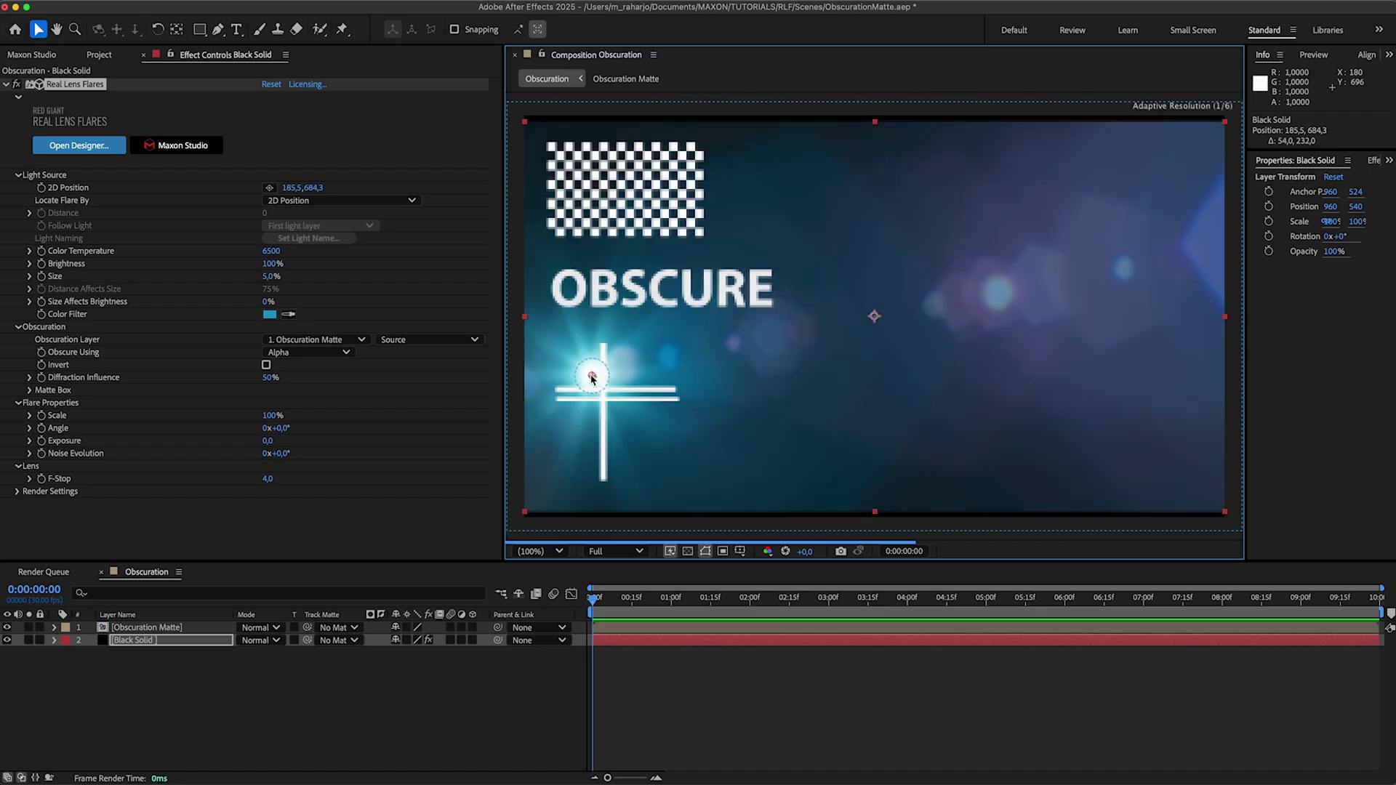
drag(590, 377, 597, 395)
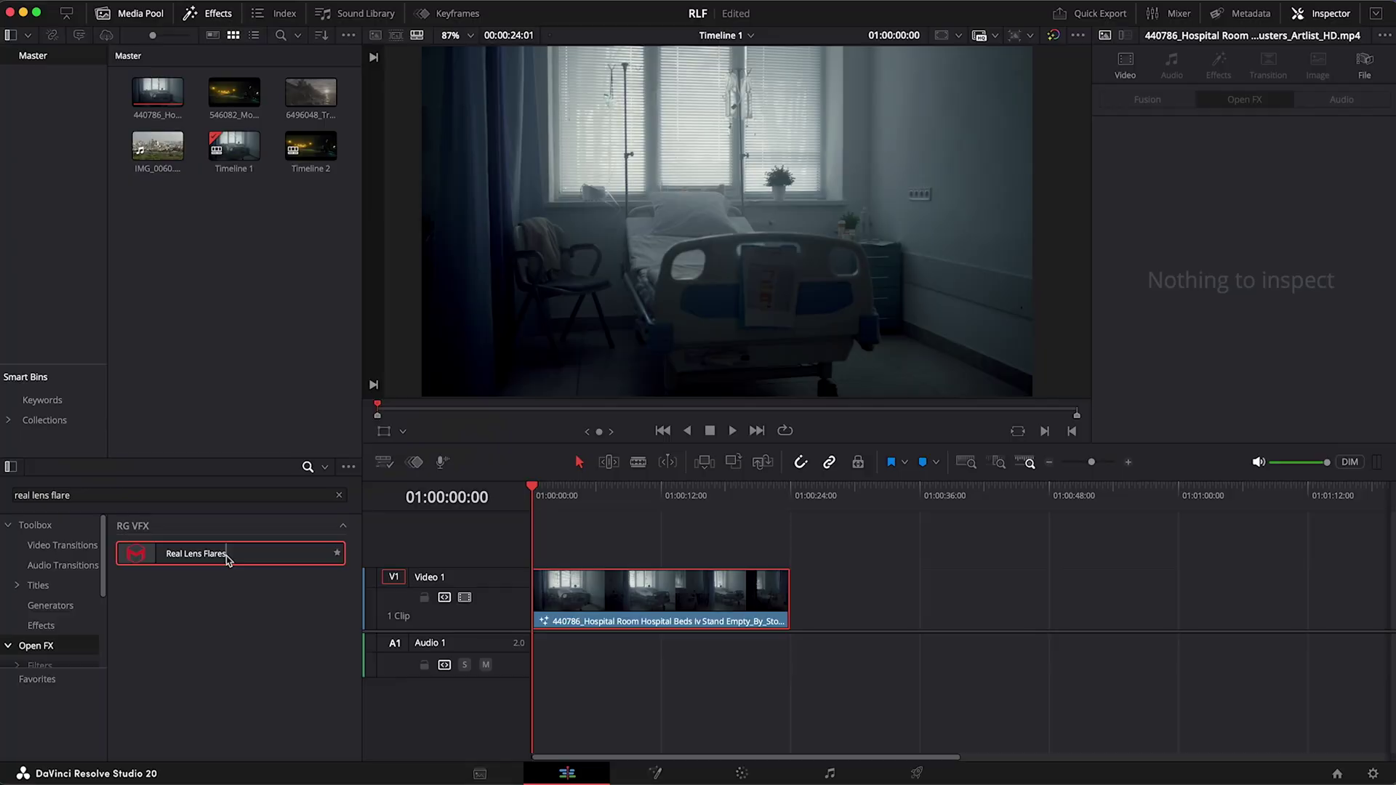
Drop Real Lens Flares from Effects onto the hospital-room clip on Video 1
drag(227, 555, 630, 599)
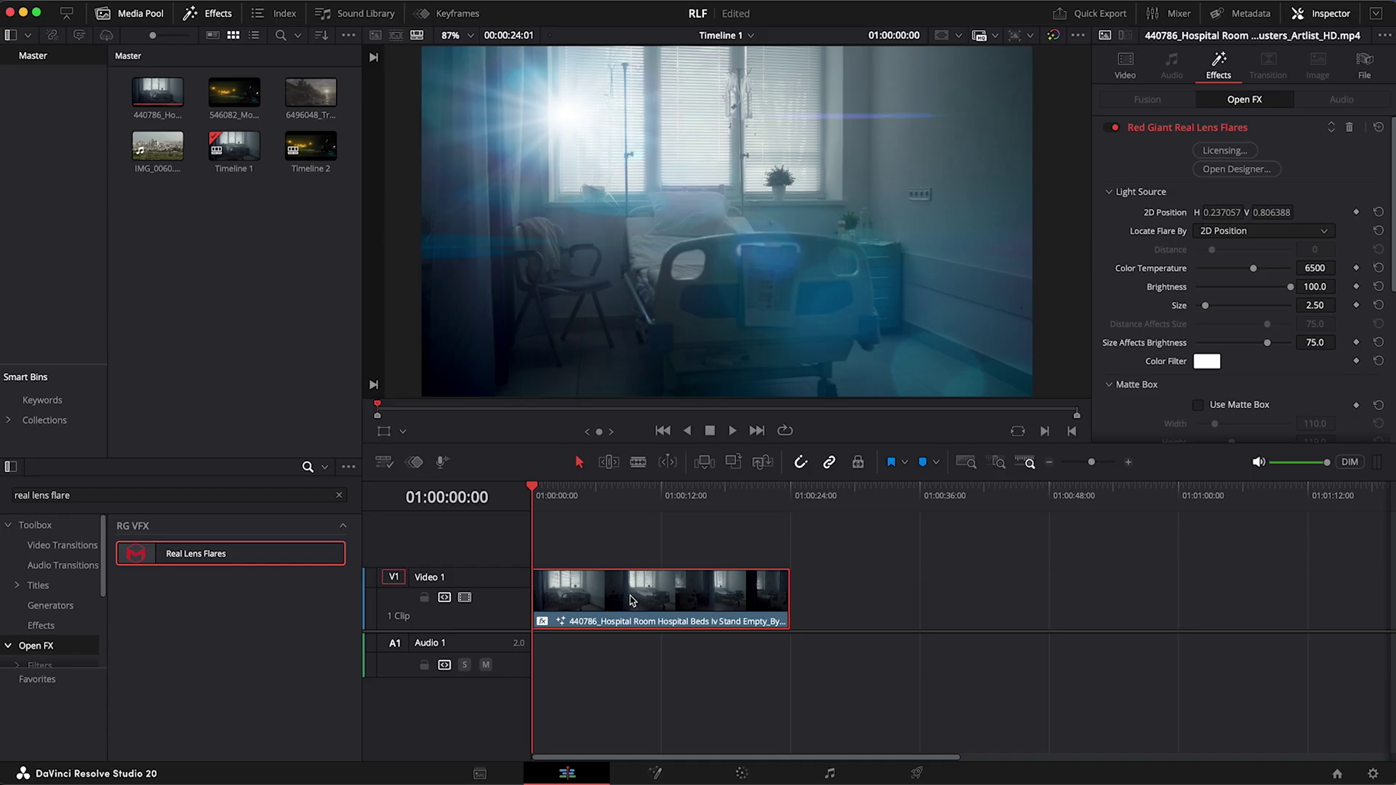
scroll(1125, 331, down, 2)
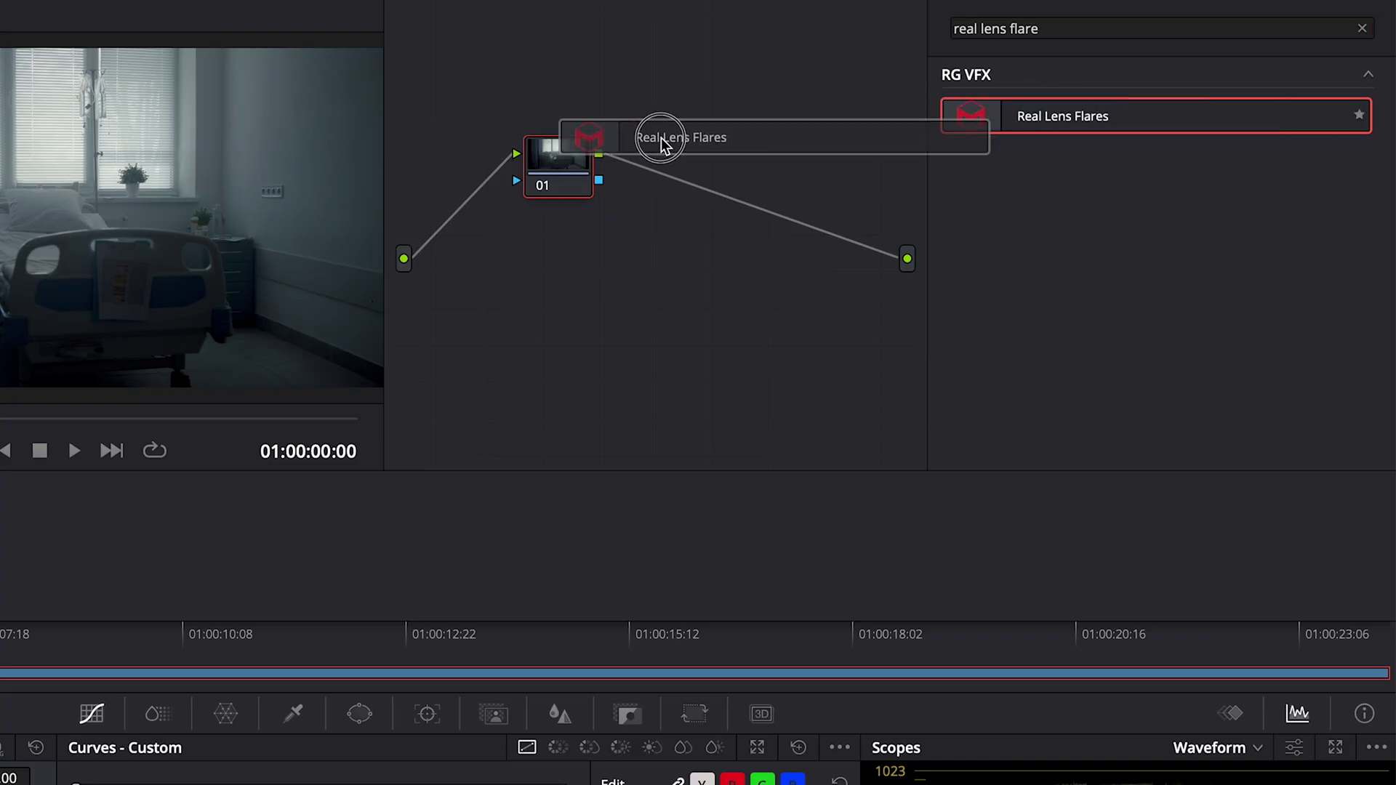
Drop Real Lens Flares from OpenFX onto color node 01
drag(1006, 120, 559, 162)
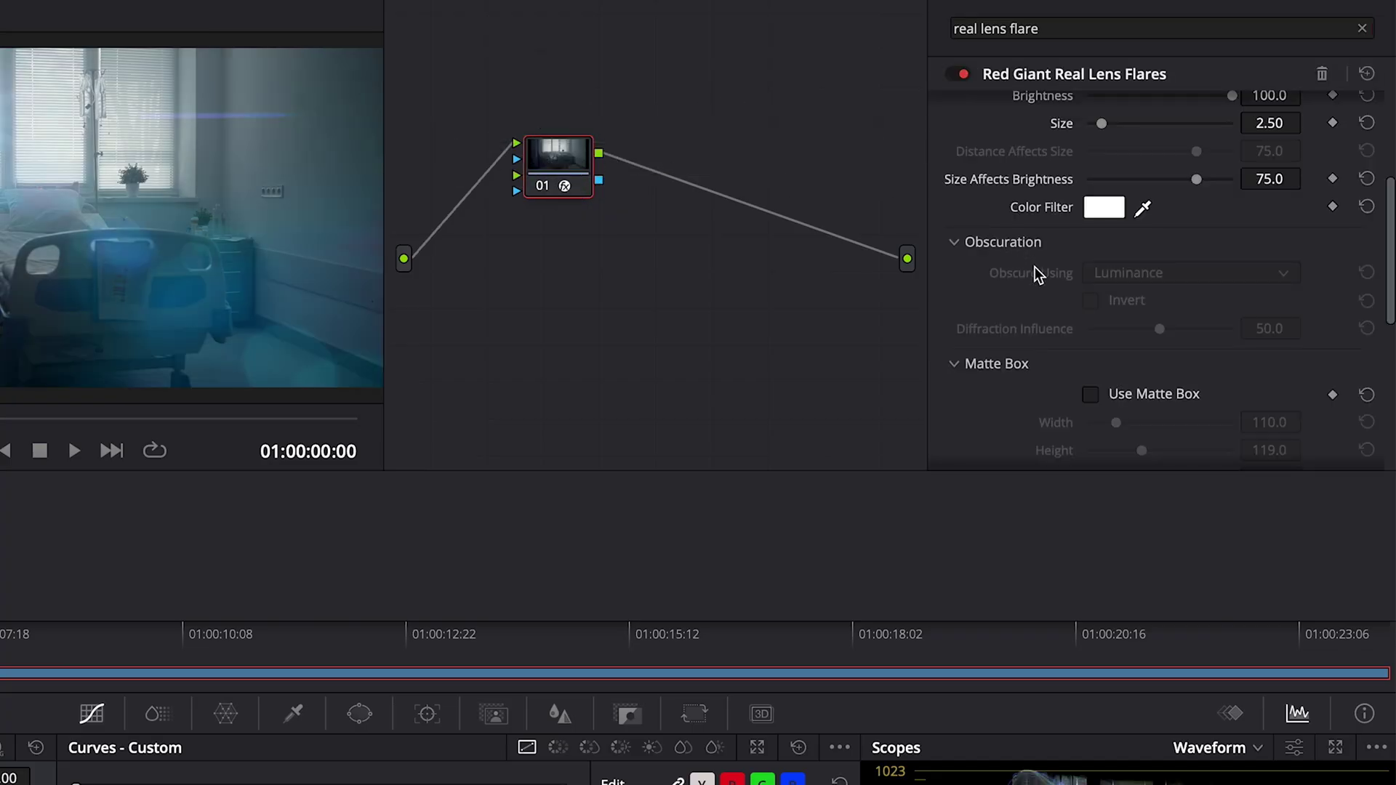
scroll(1036, 273, down, 3)
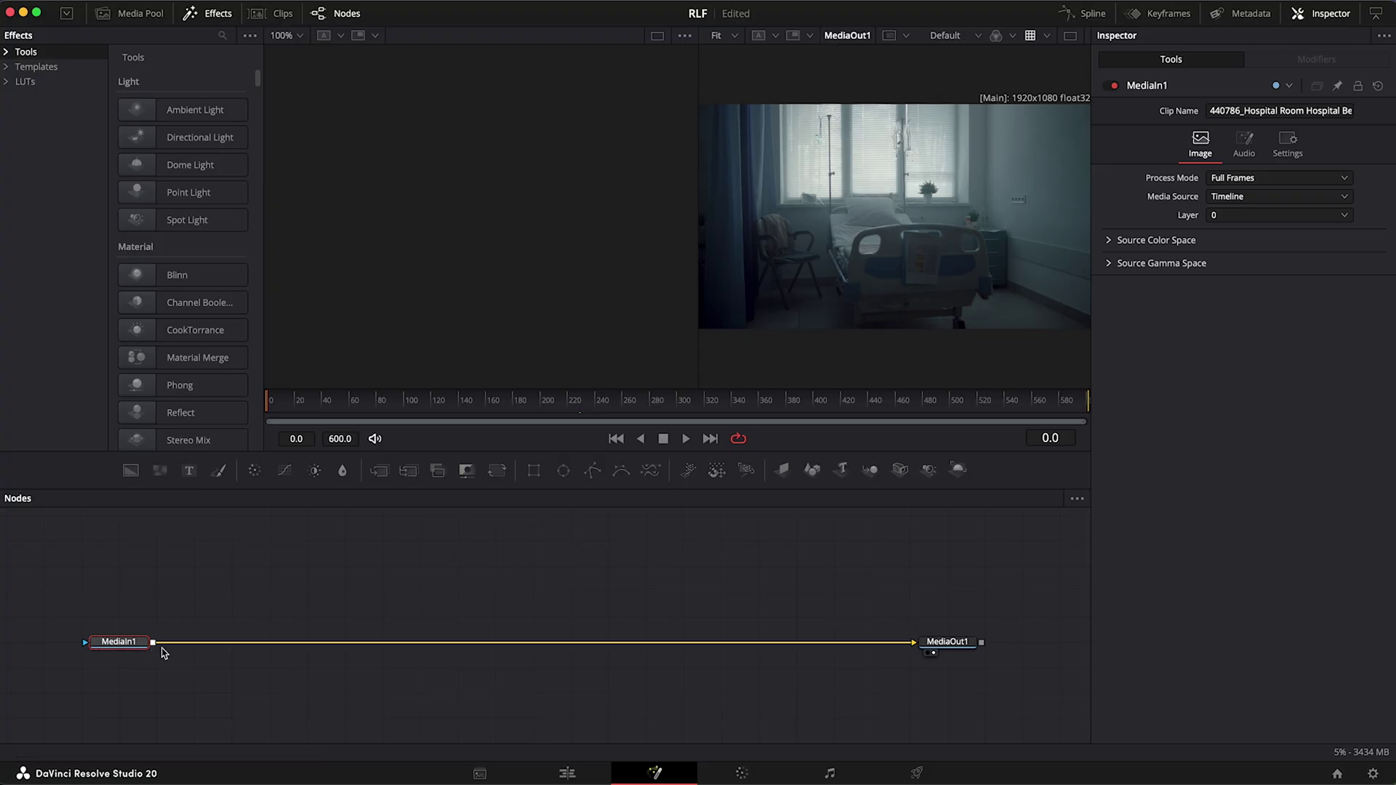
Relink MediaIn1 directly to MediaOut1
click(938, 644)
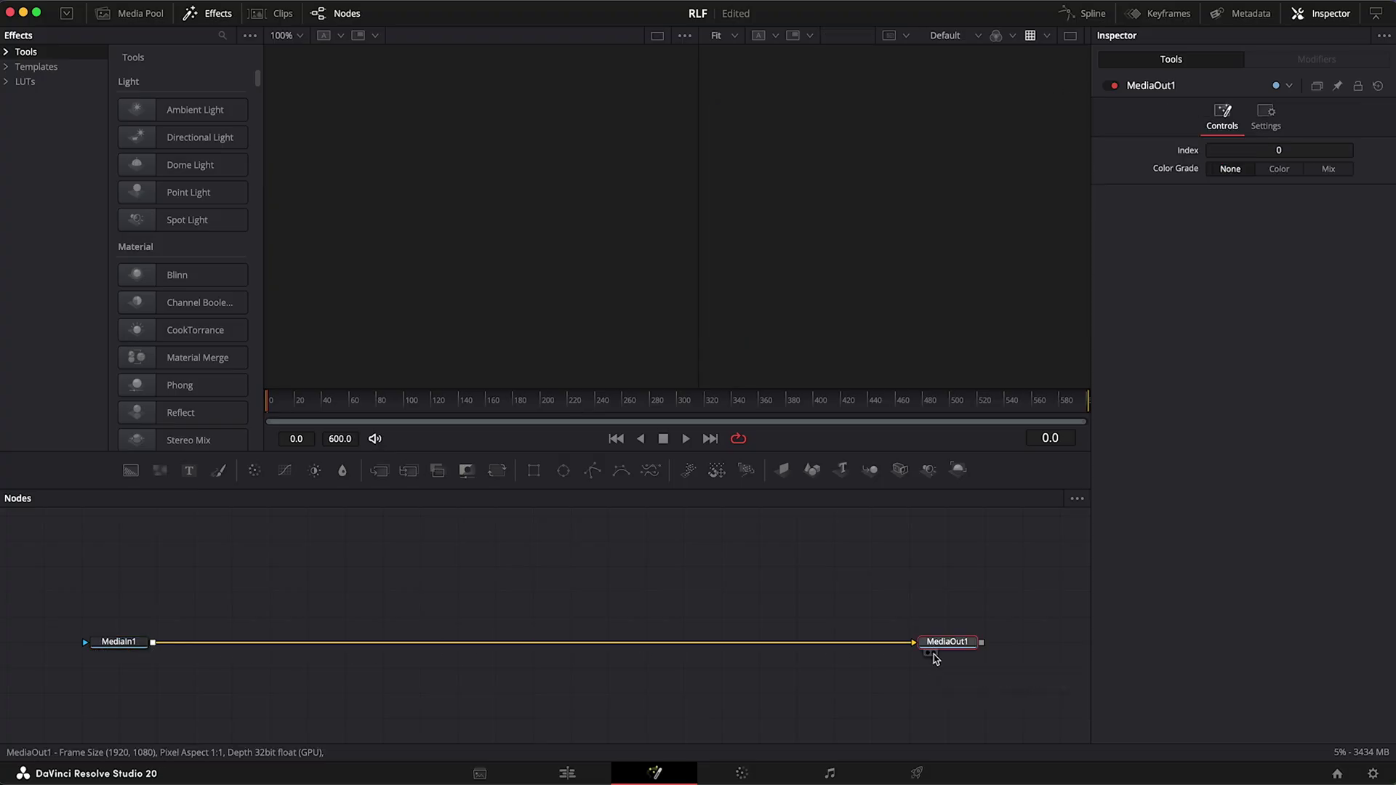
drag(914, 642, 765, 611)
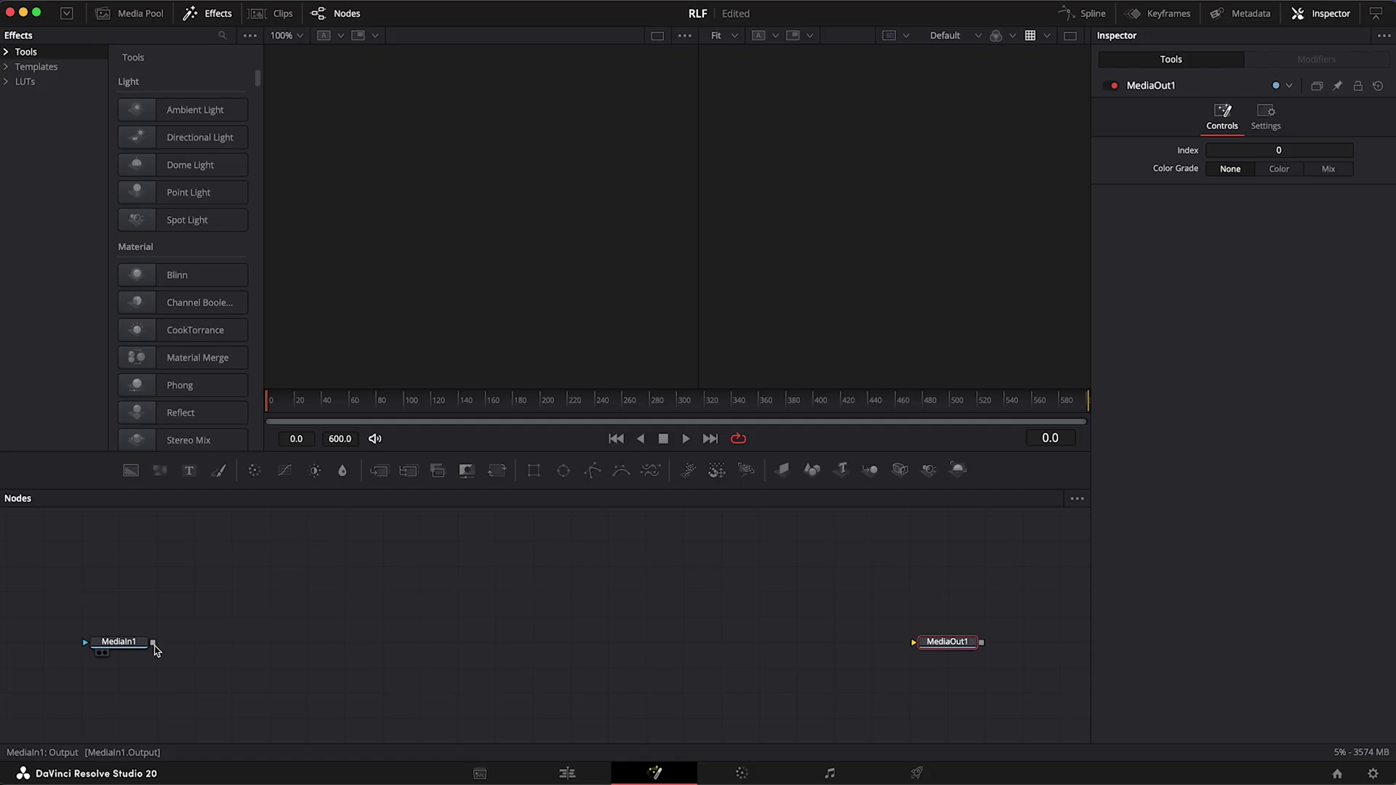
drag(154, 642, 914, 641)
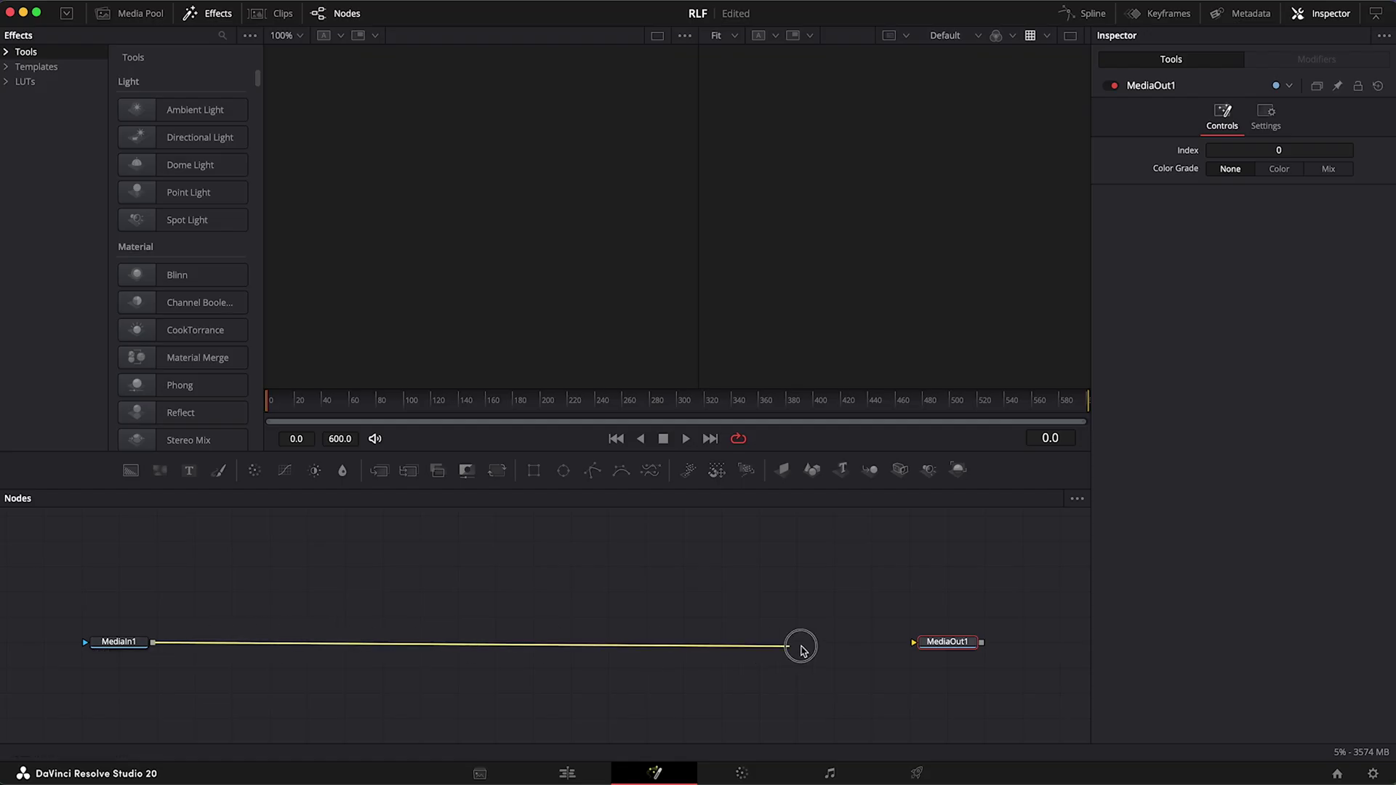
Show MediaOut1 in one large single viewer
click(924, 646)
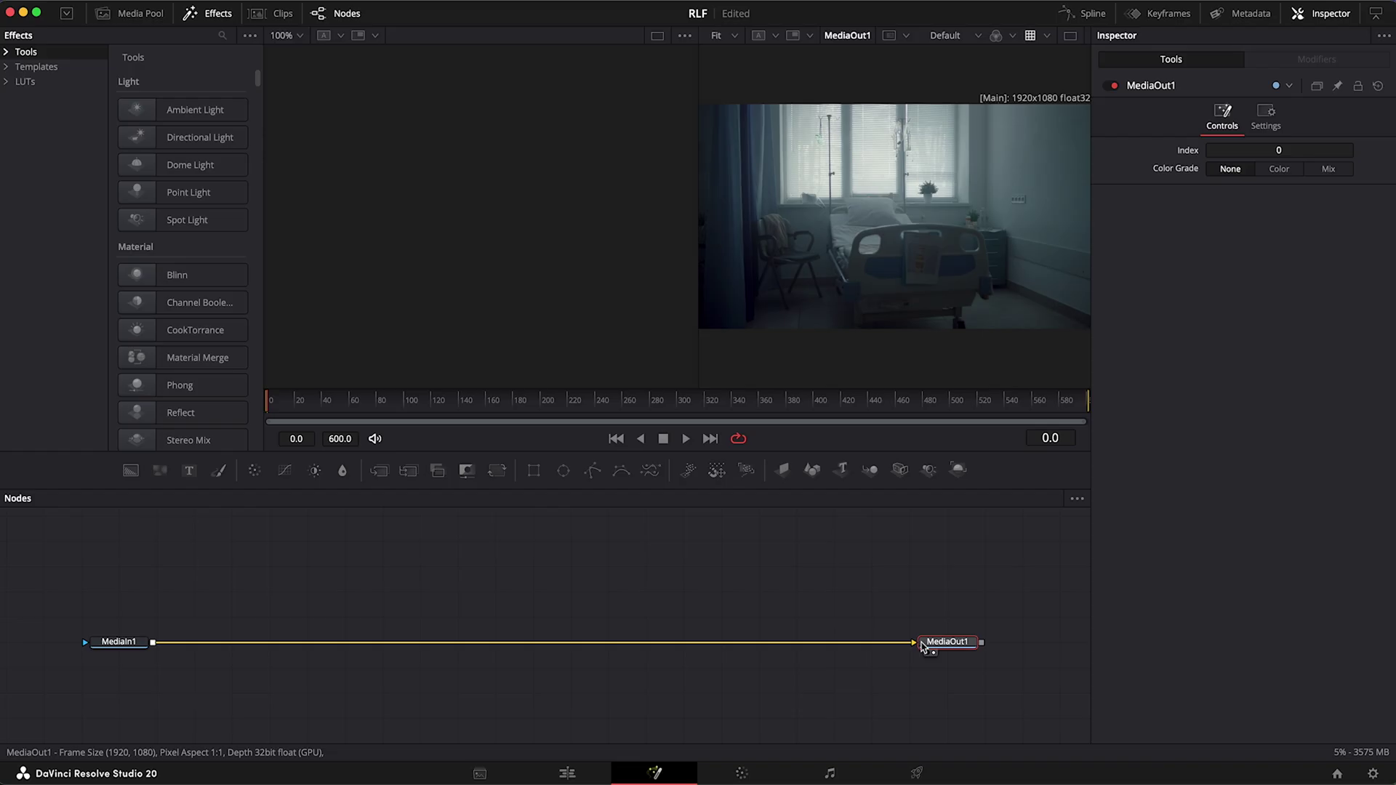
key(1)
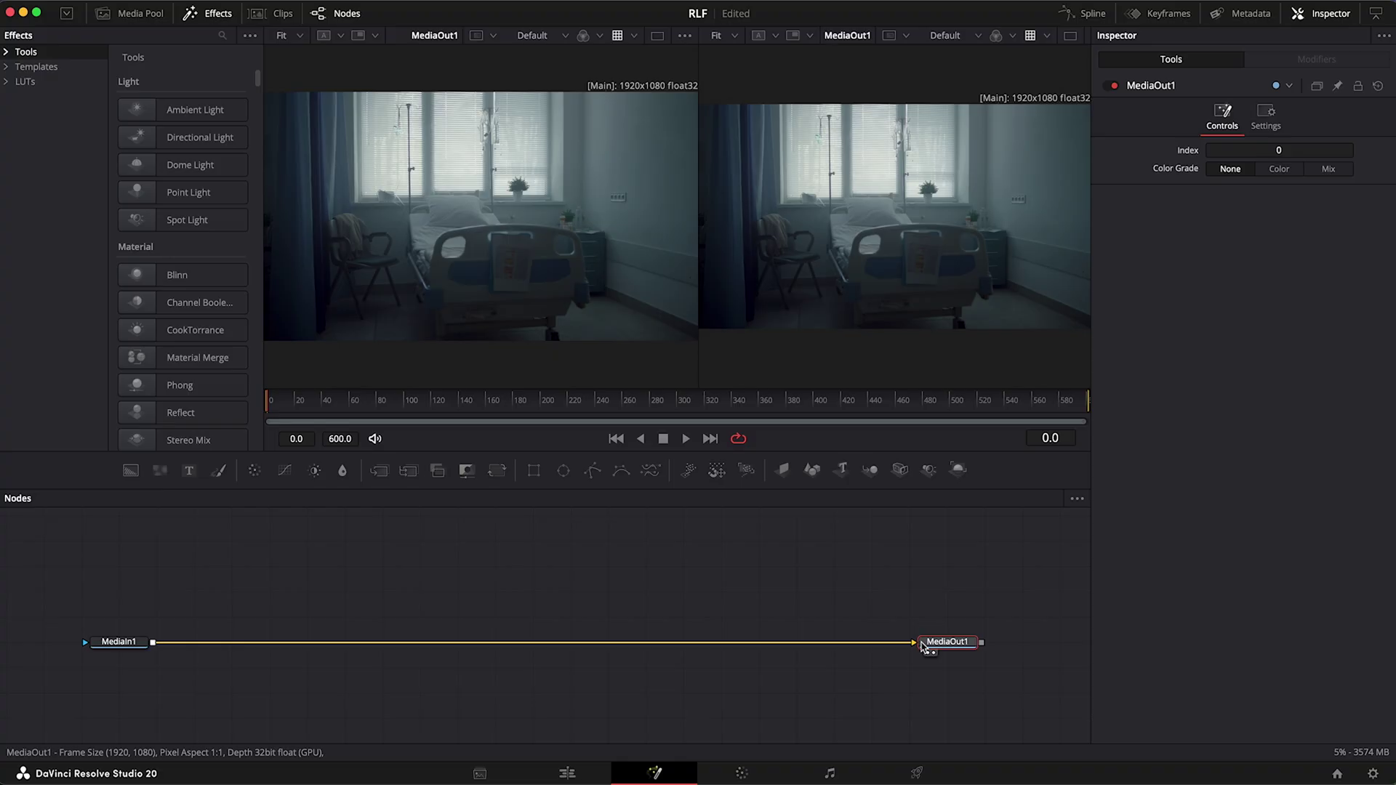
key(1)
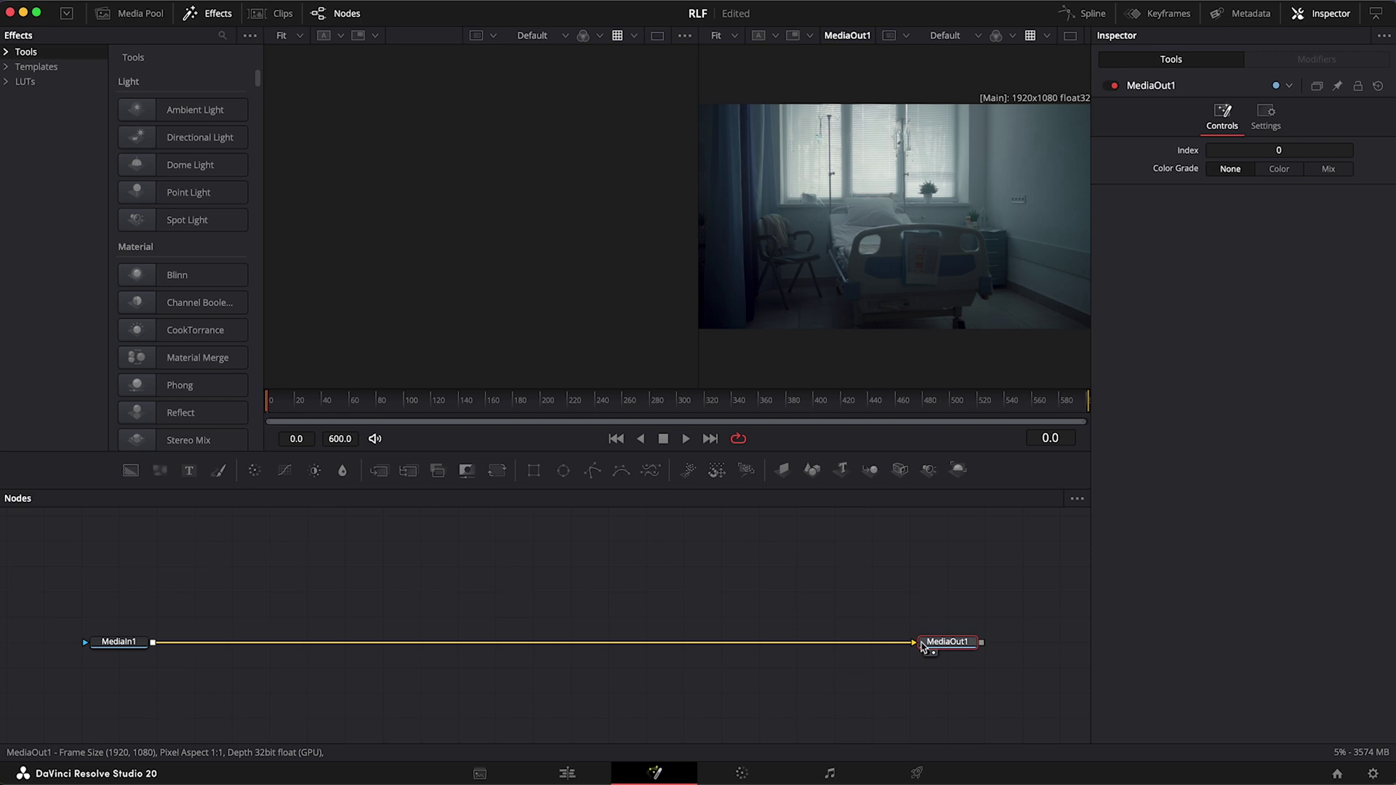
click(1072, 37)
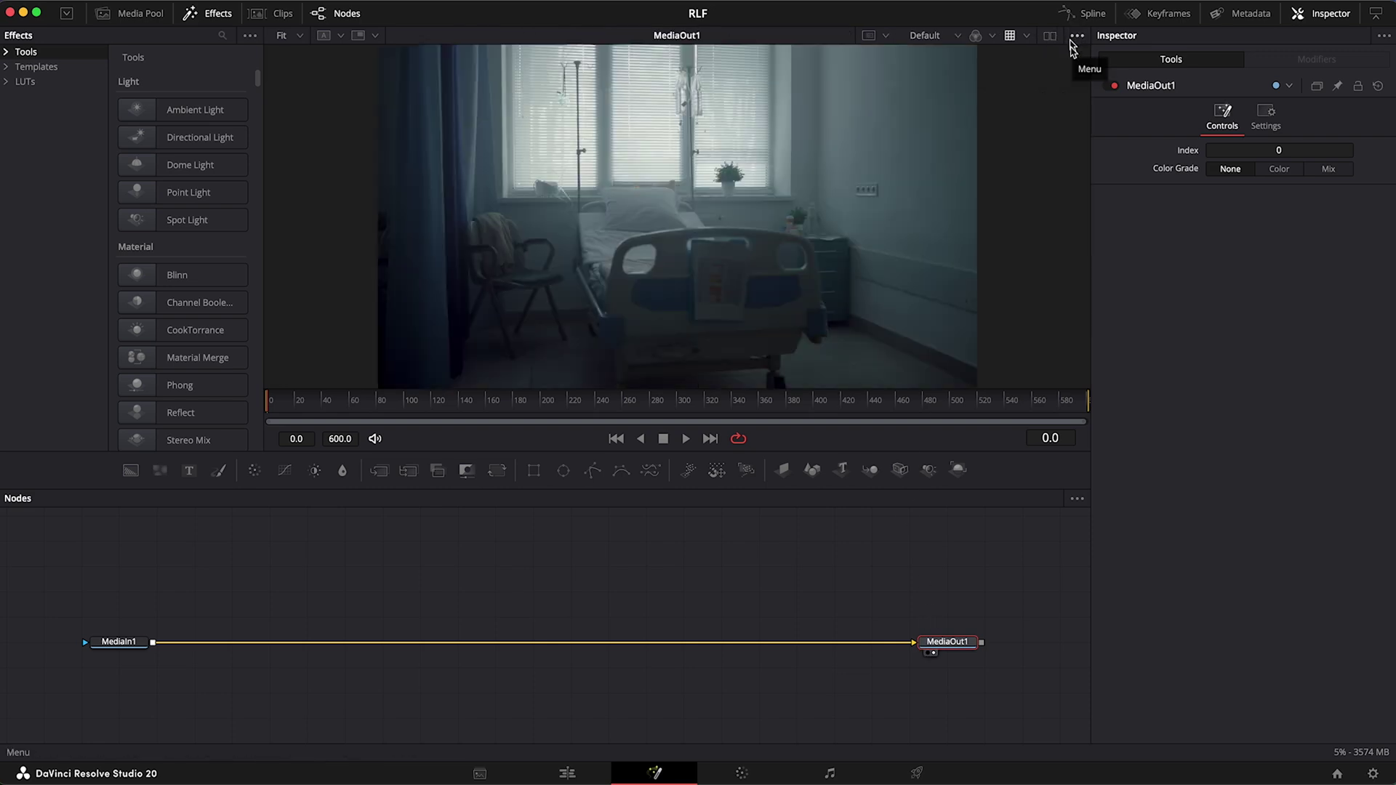
Insert a Red Giant Real Lens Flares node after MediaIn1
click(129, 642)
key(shift+space)
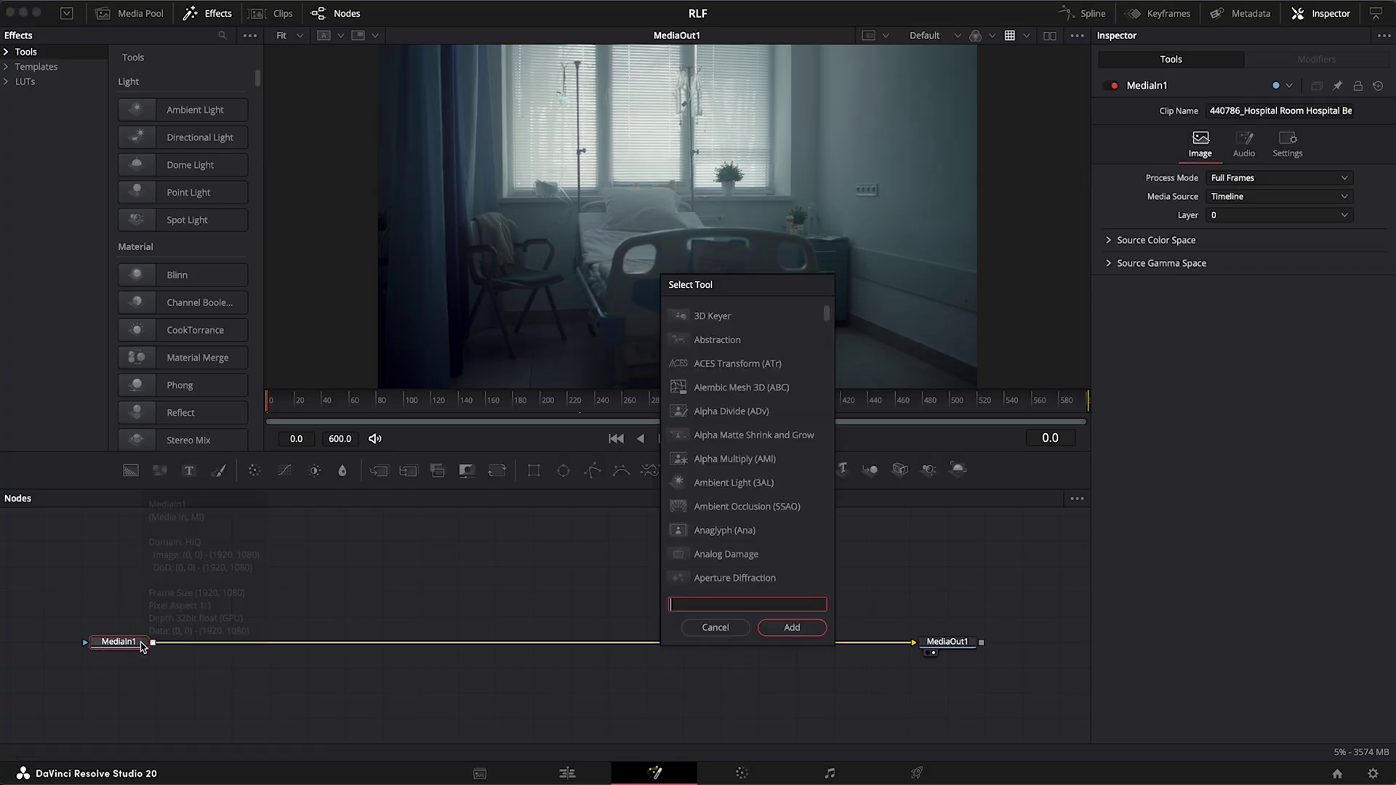
text(real lens flare)
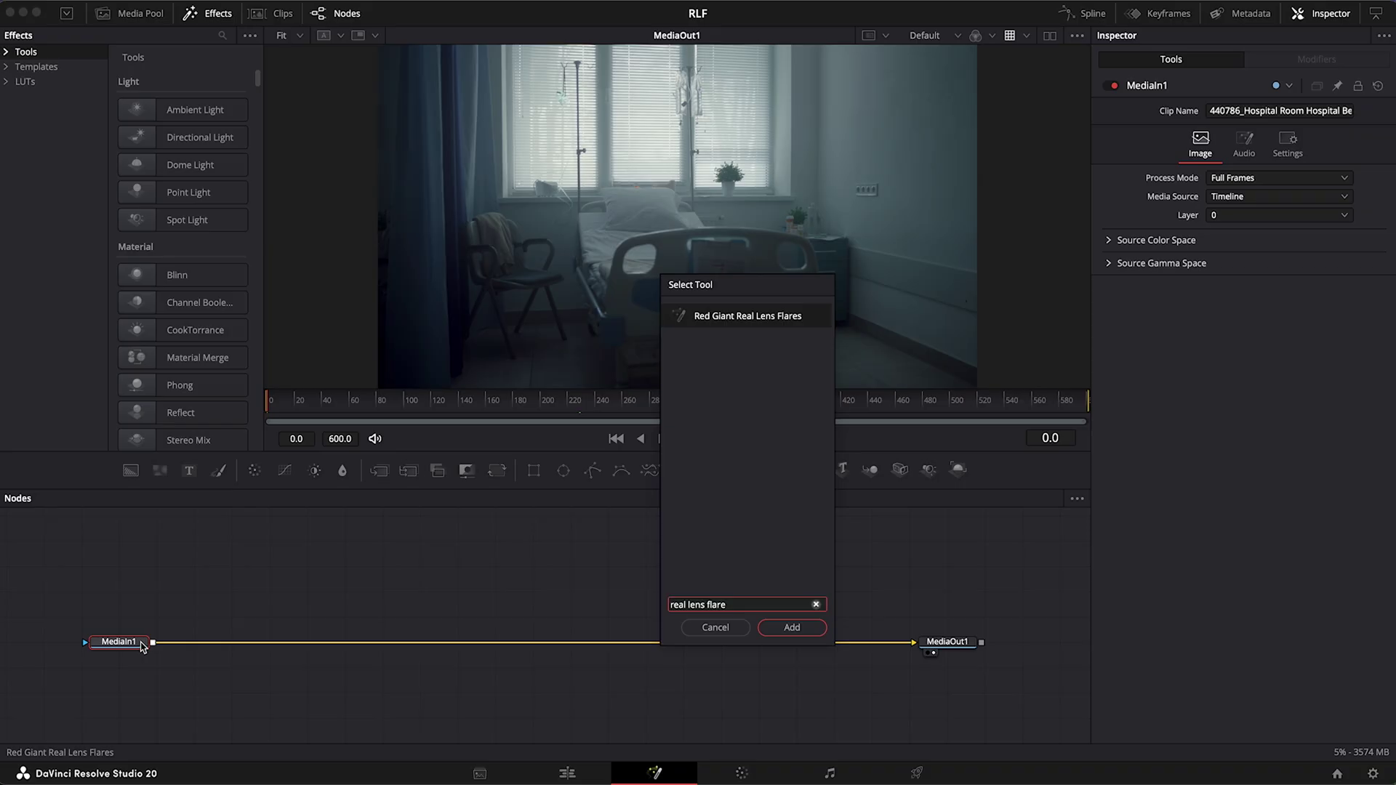
click(792, 627)
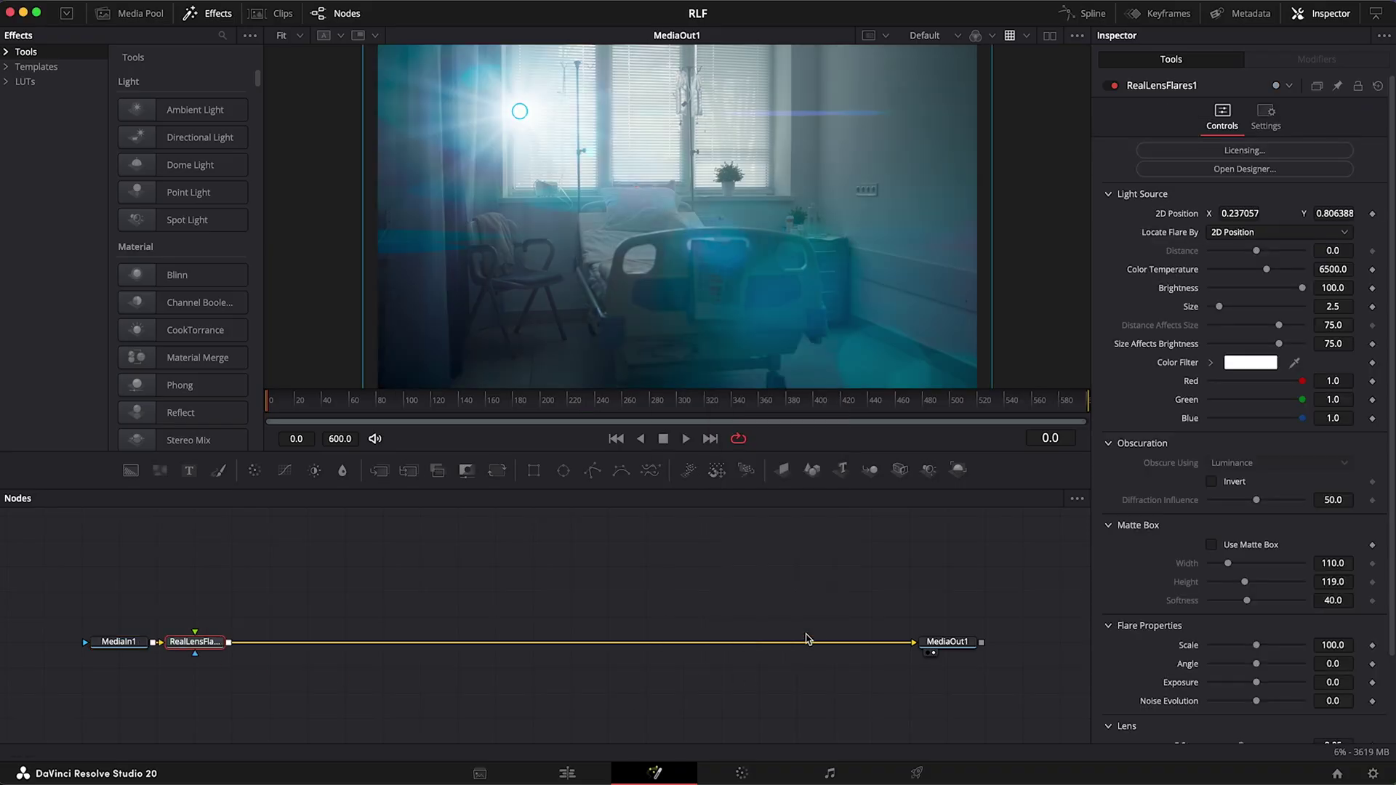
Move the flare light rightward across the window and spread the flare node out
click(222, 40)
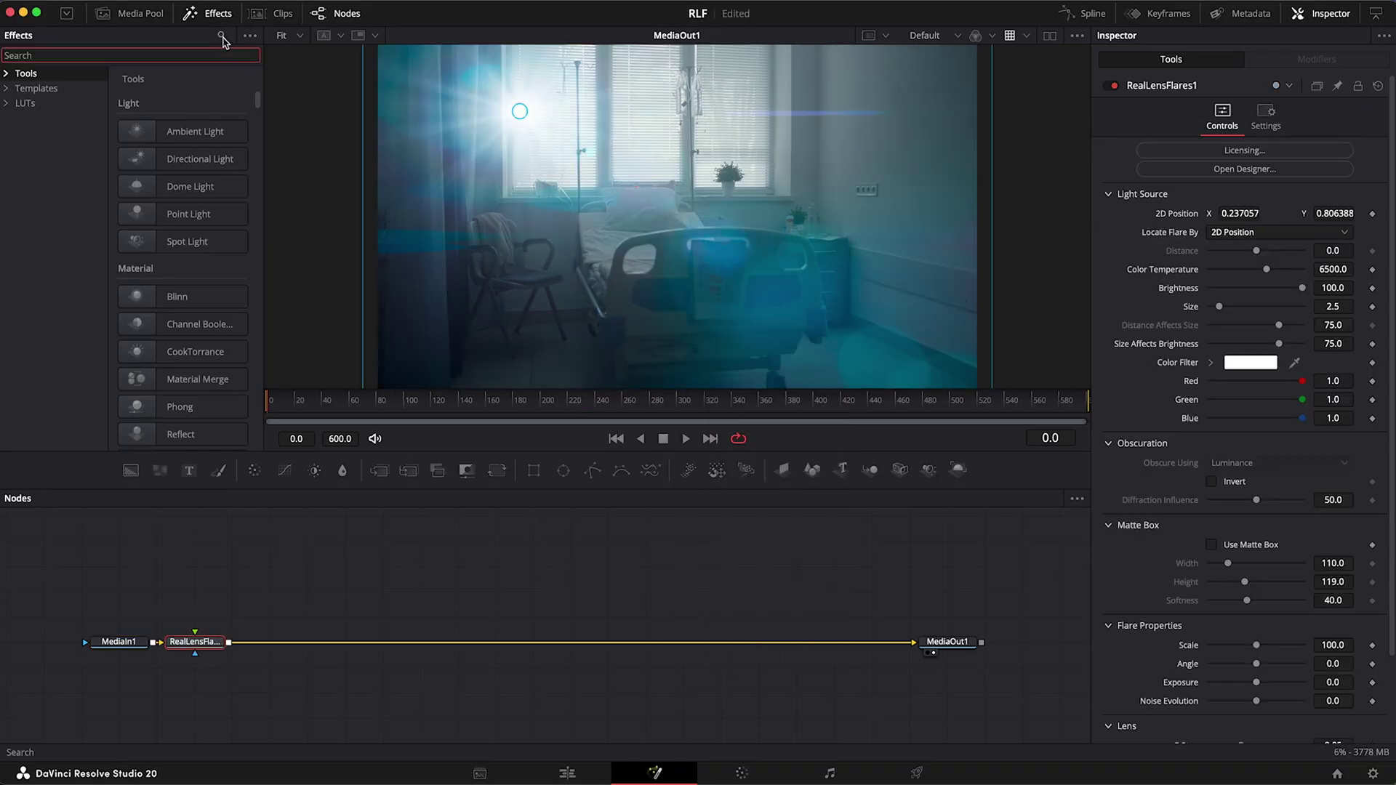
text(real lens flare)
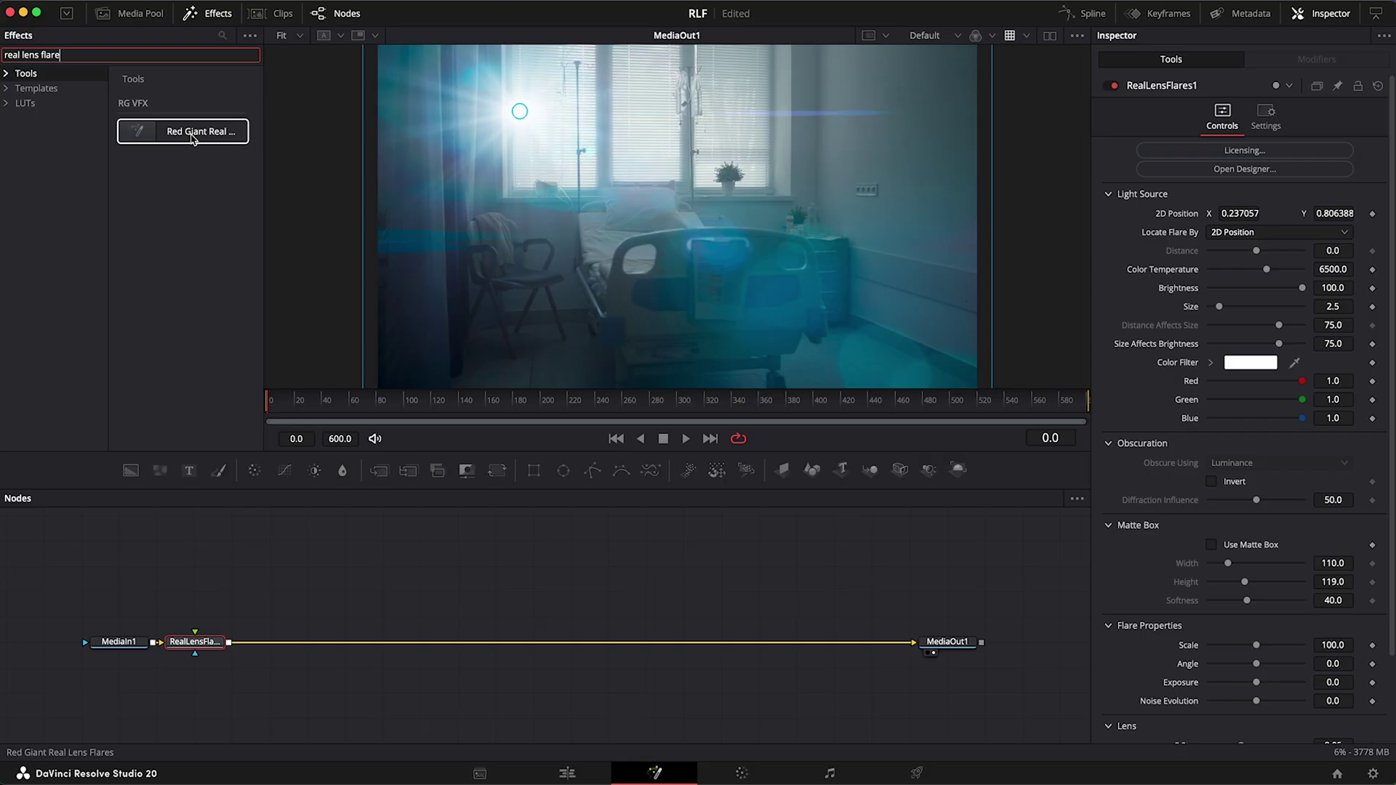
drag(520, 111, 642, 115)
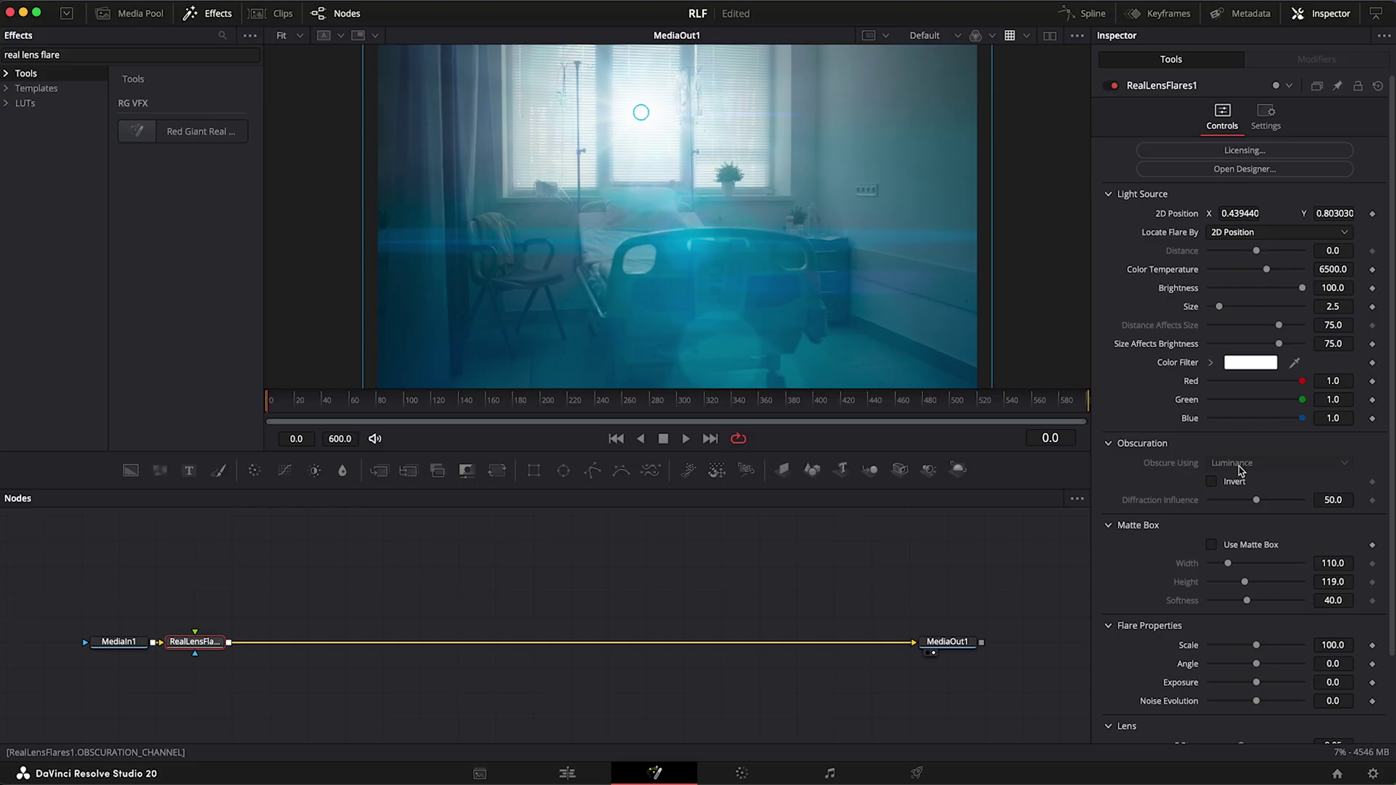
drag(195, 641, 380, 642)
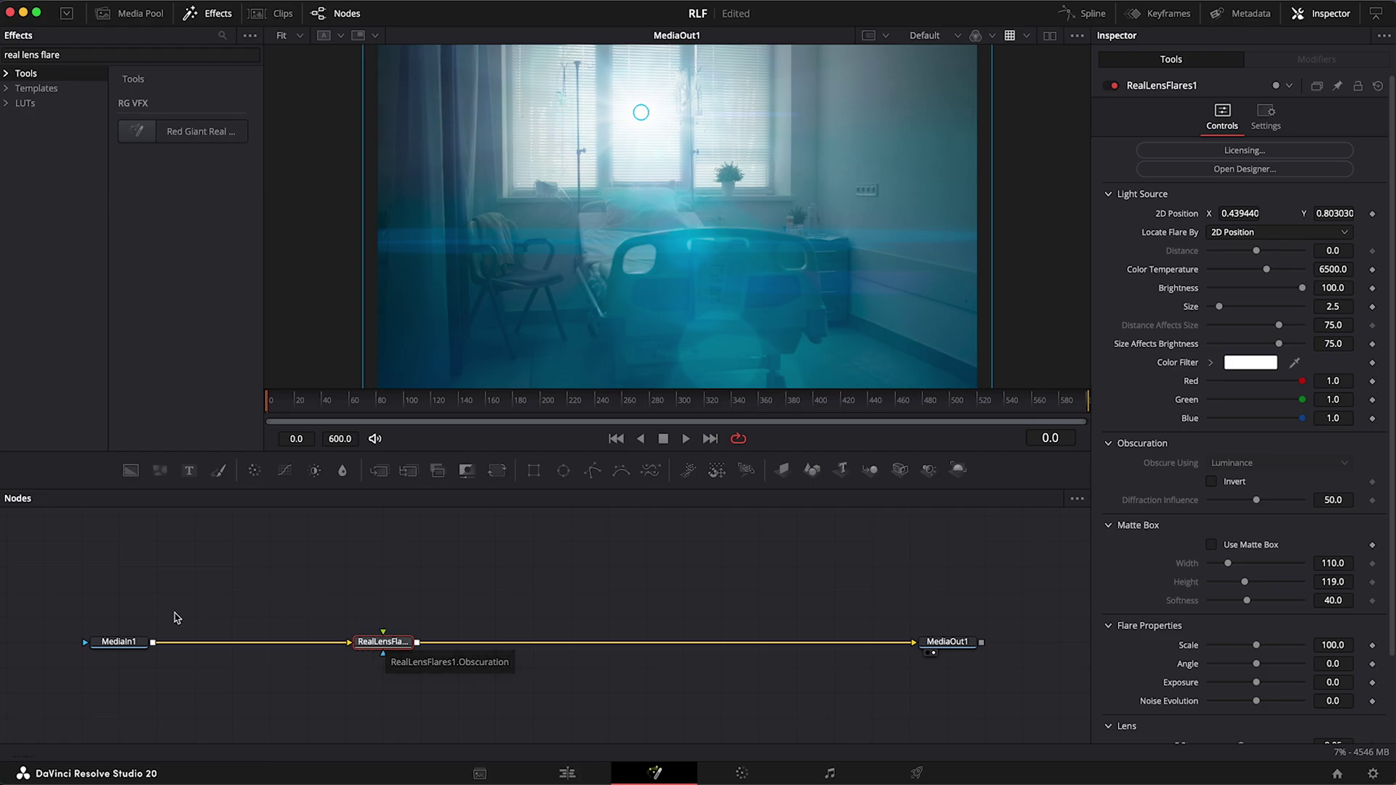
click(125, 643)
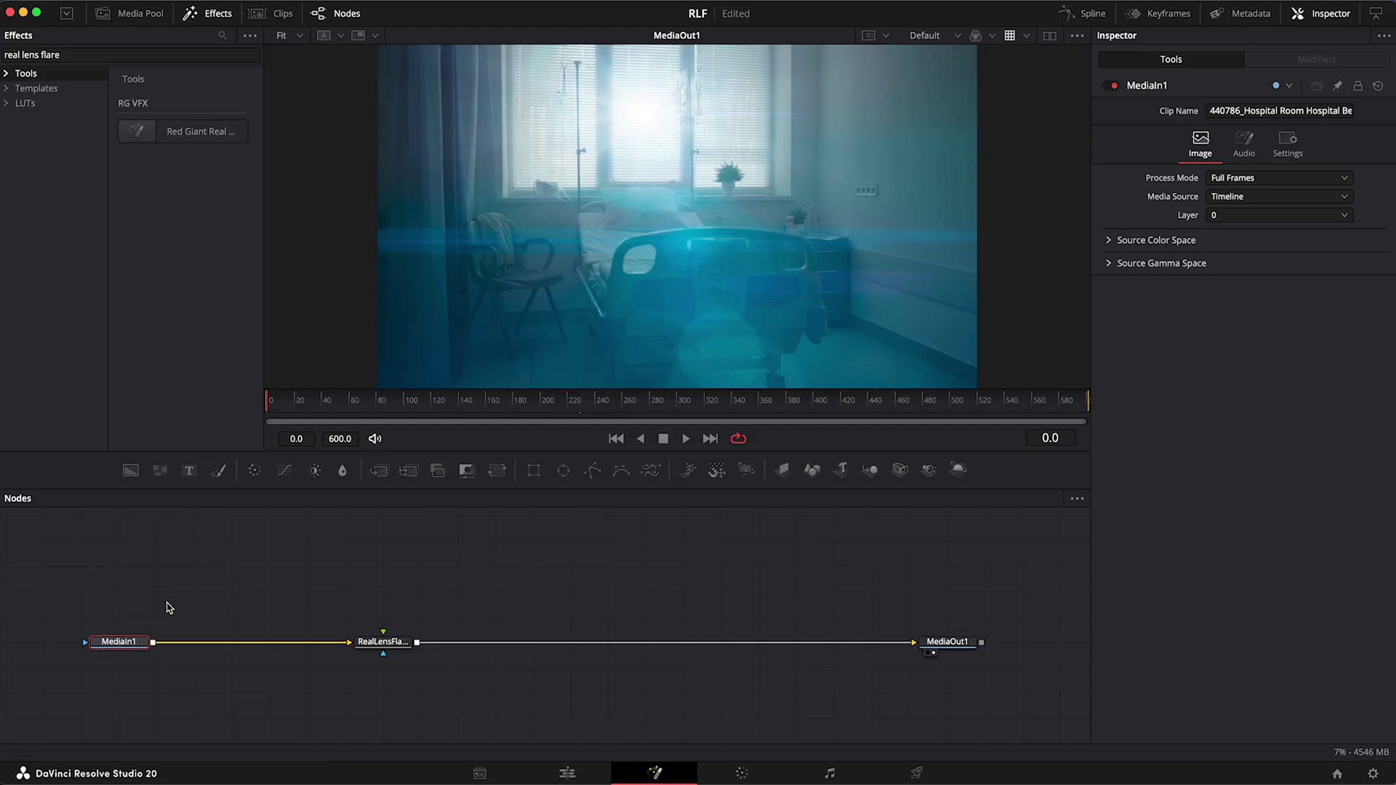
Add a Brightness / Contrast node from MediaIn1 into RealLensFlares1's obscuration input
click(198, 575)
key(shift+space)
text(bright)
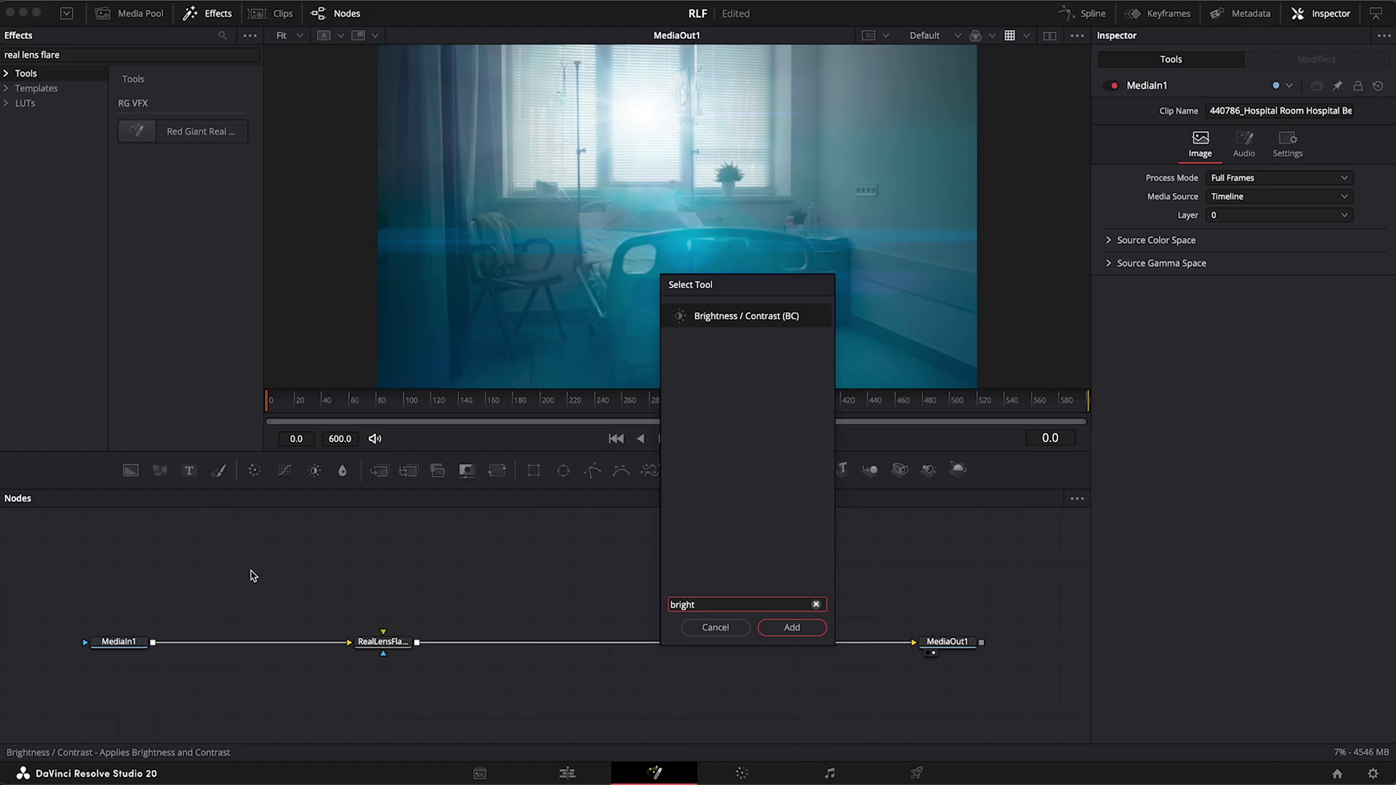
click(792, 628)
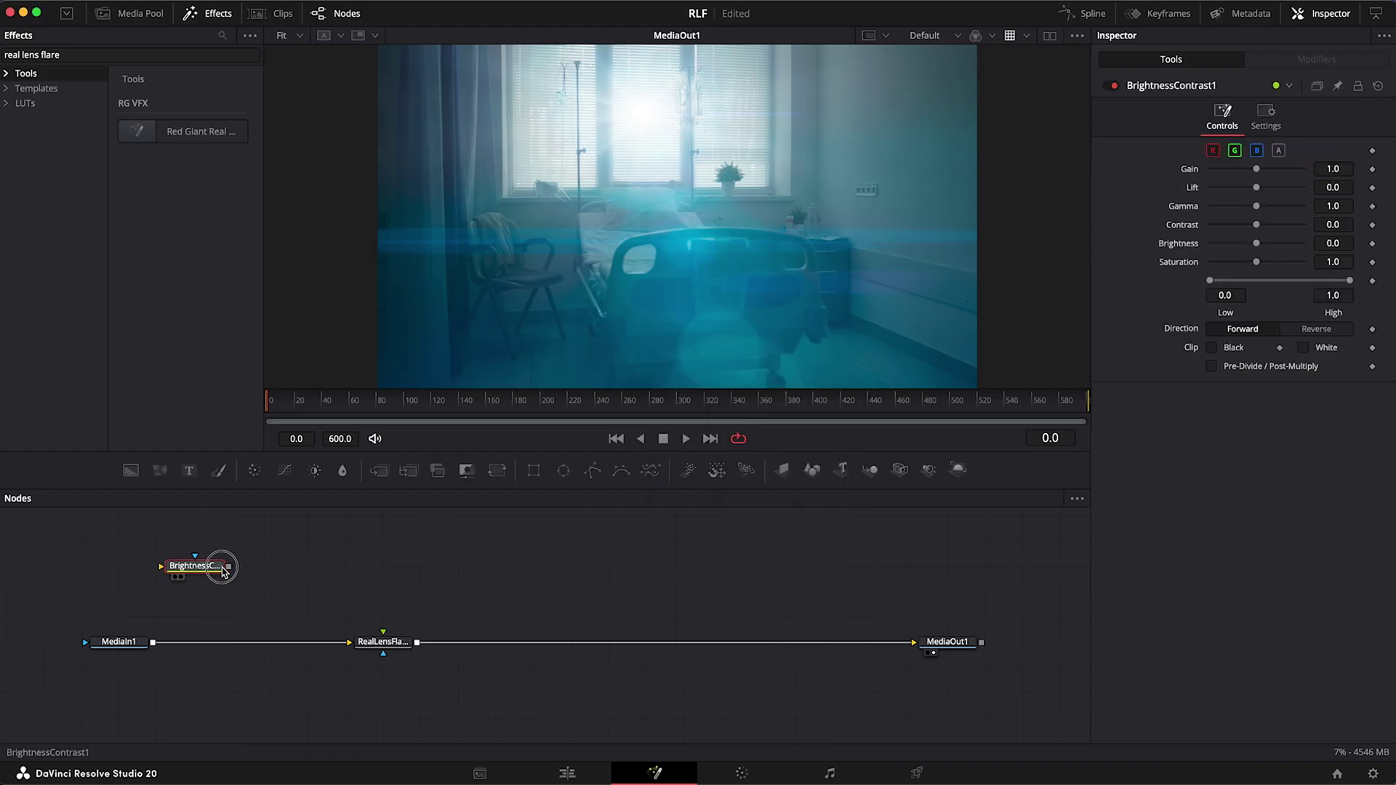
drag(196, 565, 230, 565)
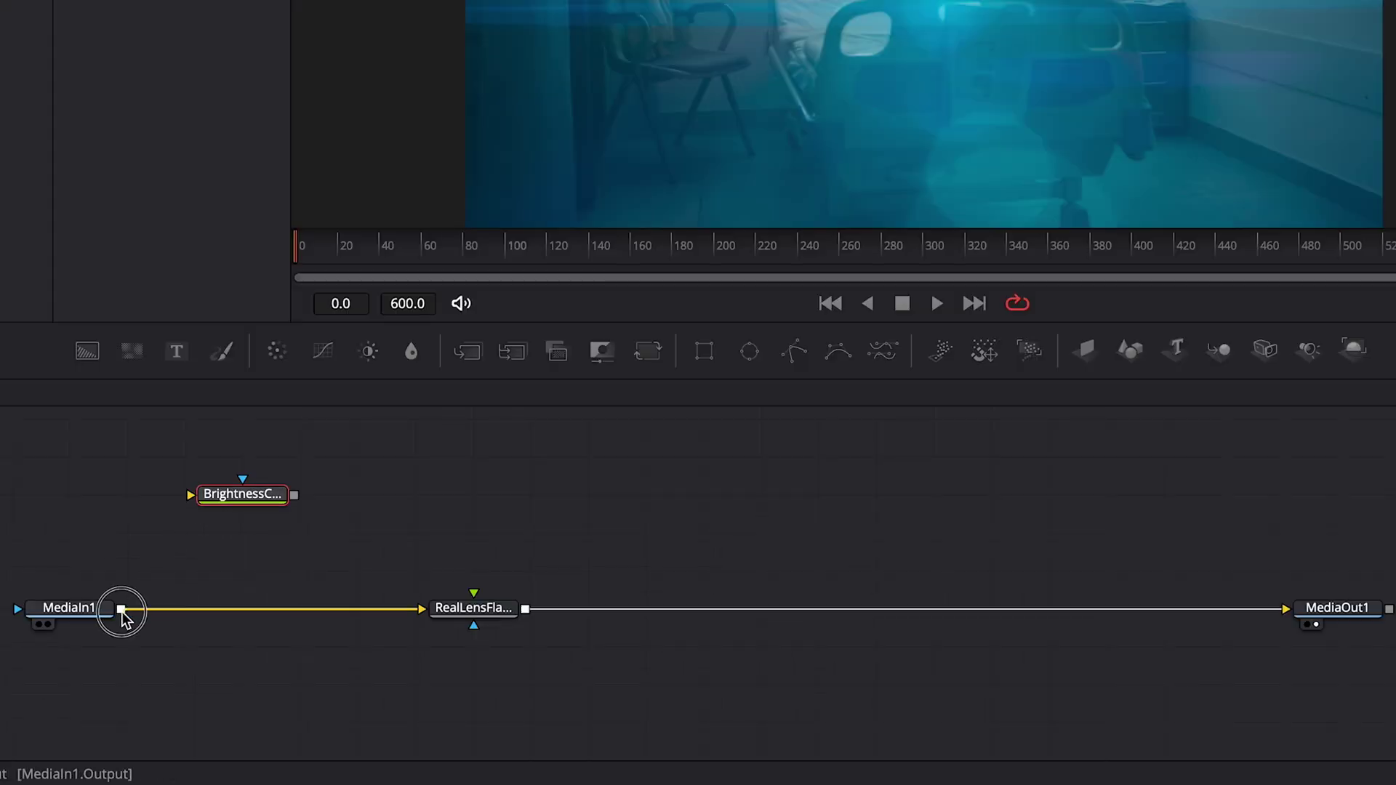
drag(123, 609, 209, 500)
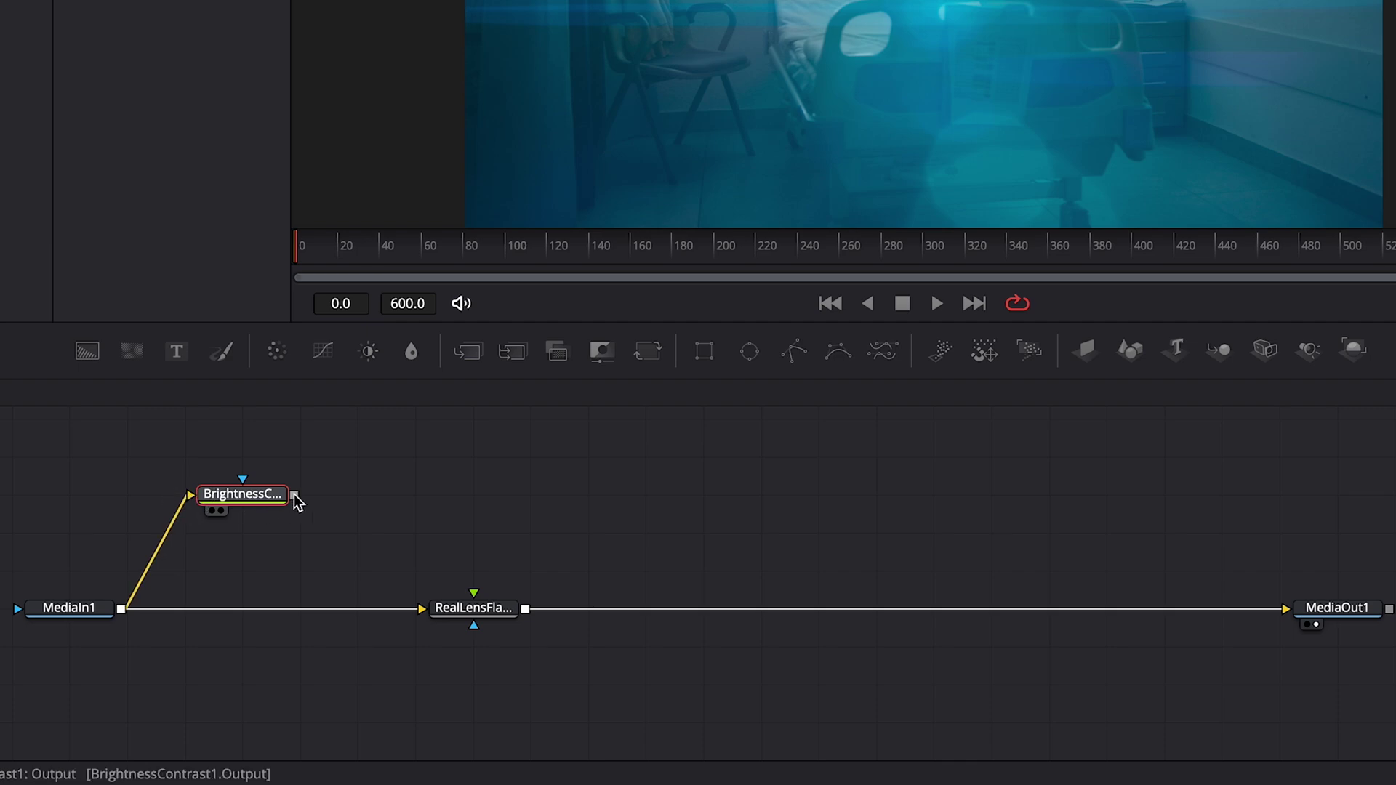
drag(295, 494, 477, 593)
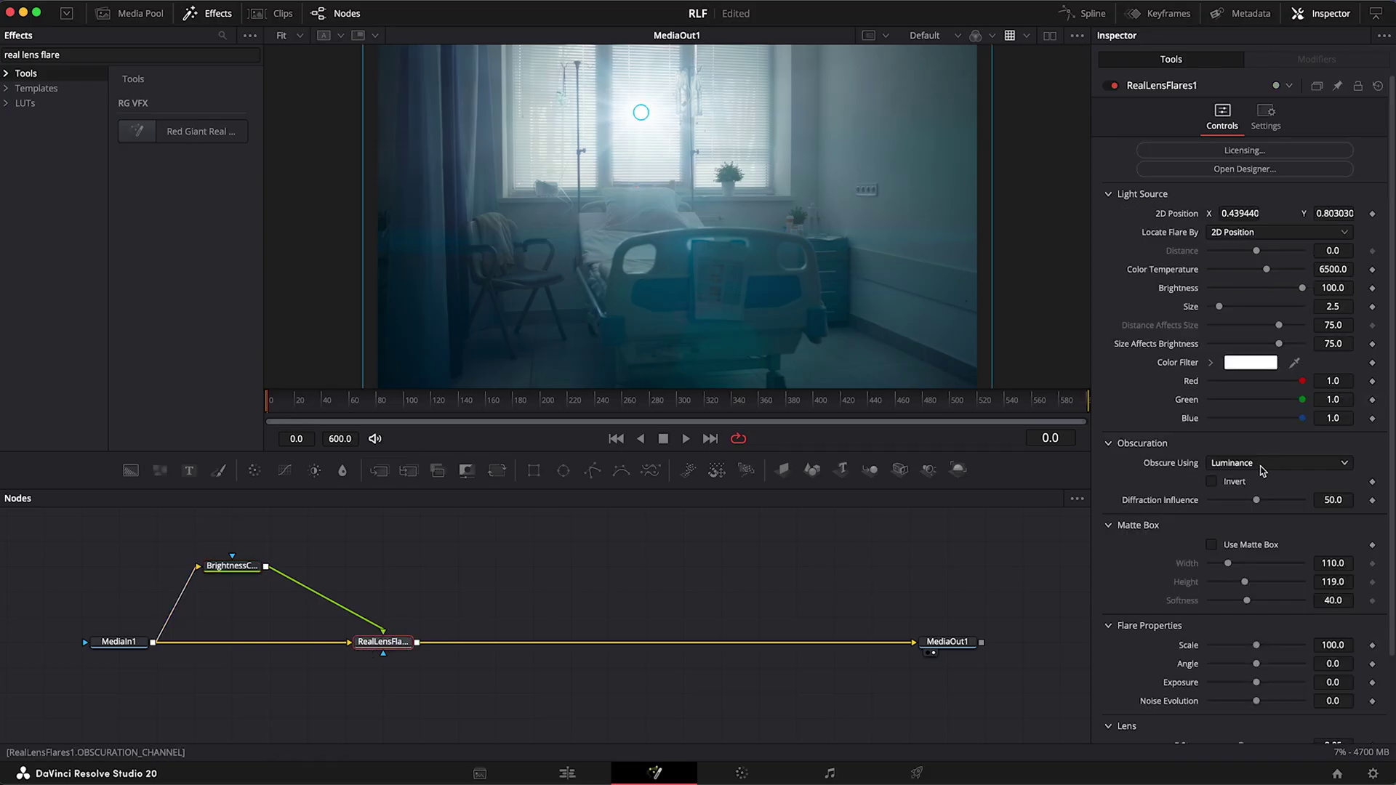
Set the flare to obscure using inverted Luminance
click(1266, 462)
click(1268, 472)
click(1211, 481)
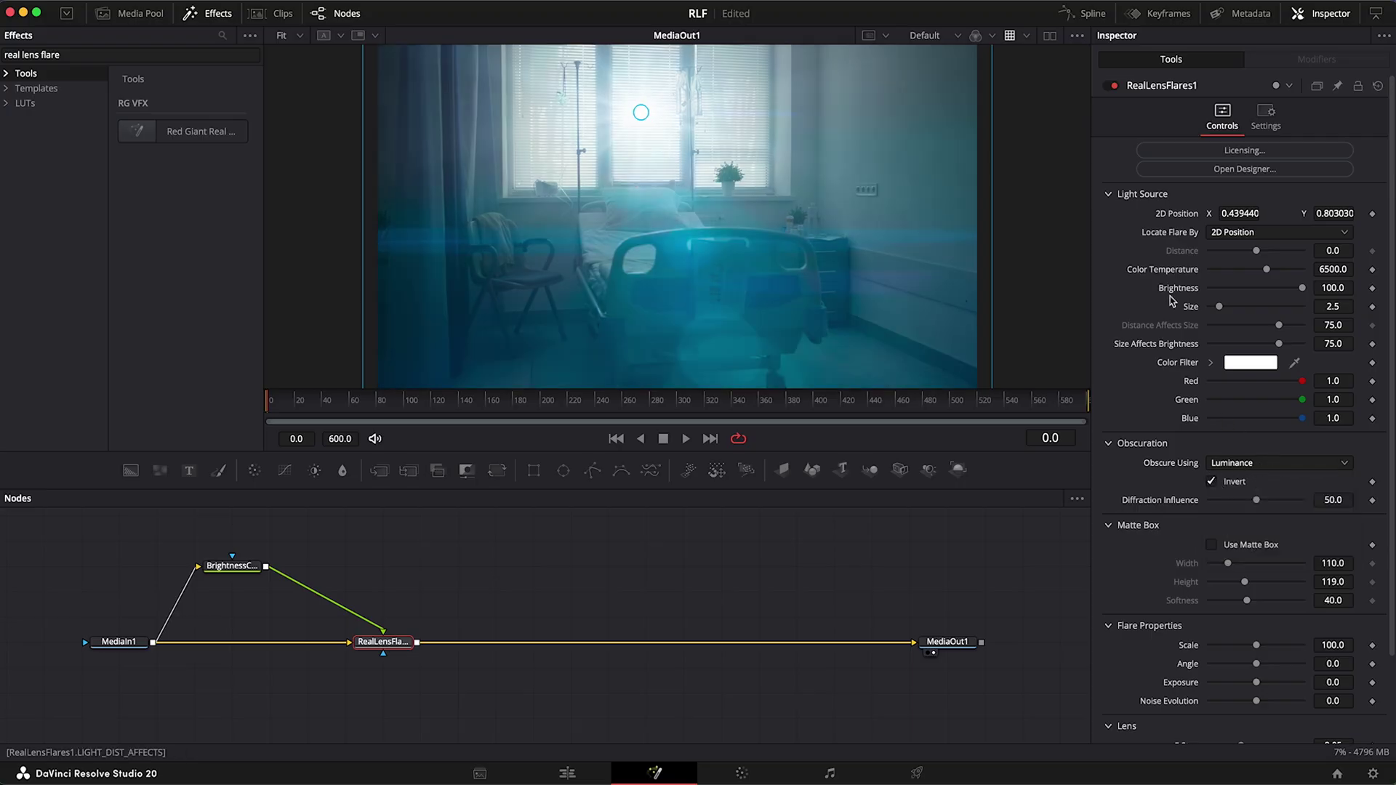
Set BrightnessContrast1 Saturation to 0 and Lift to -1, then view the output alone
click(1050, 41)
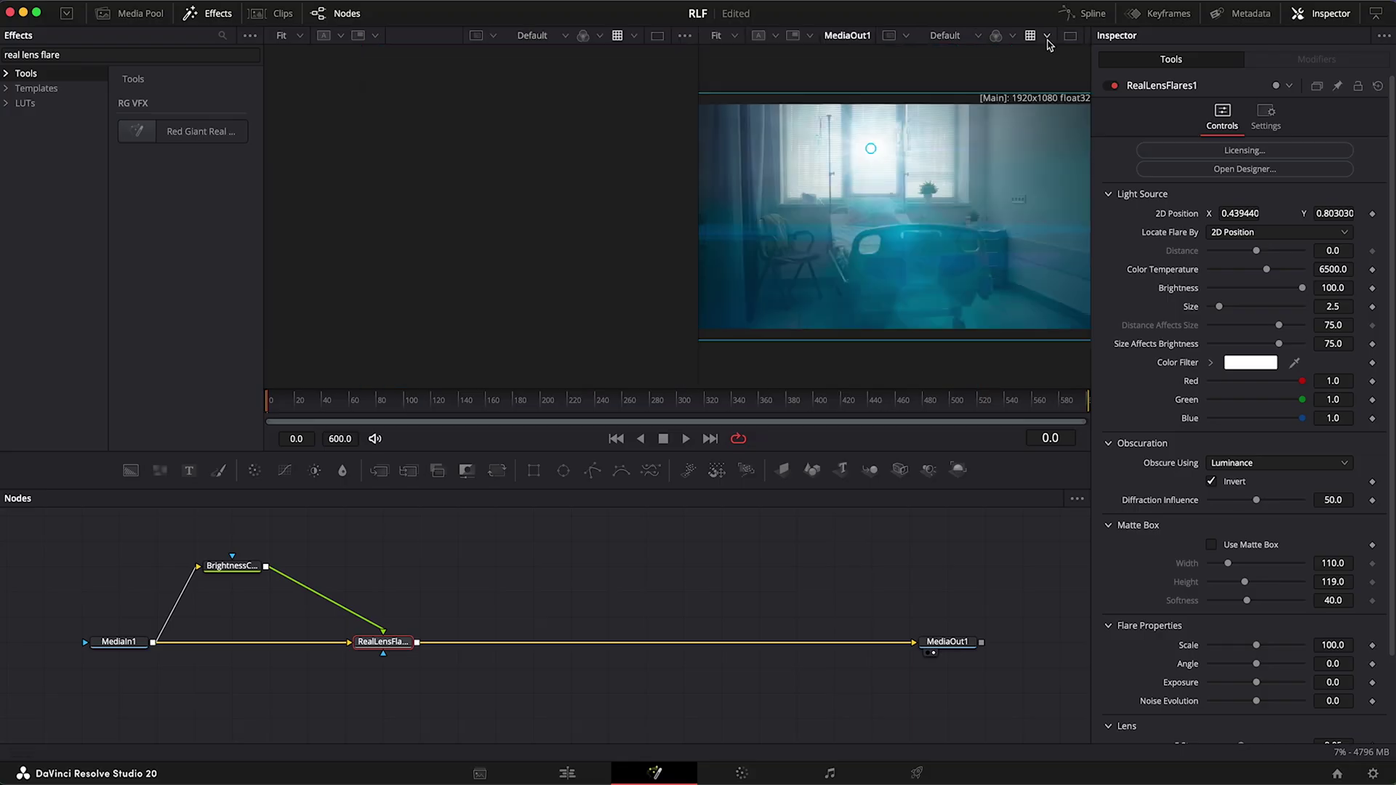
click(236, 567)
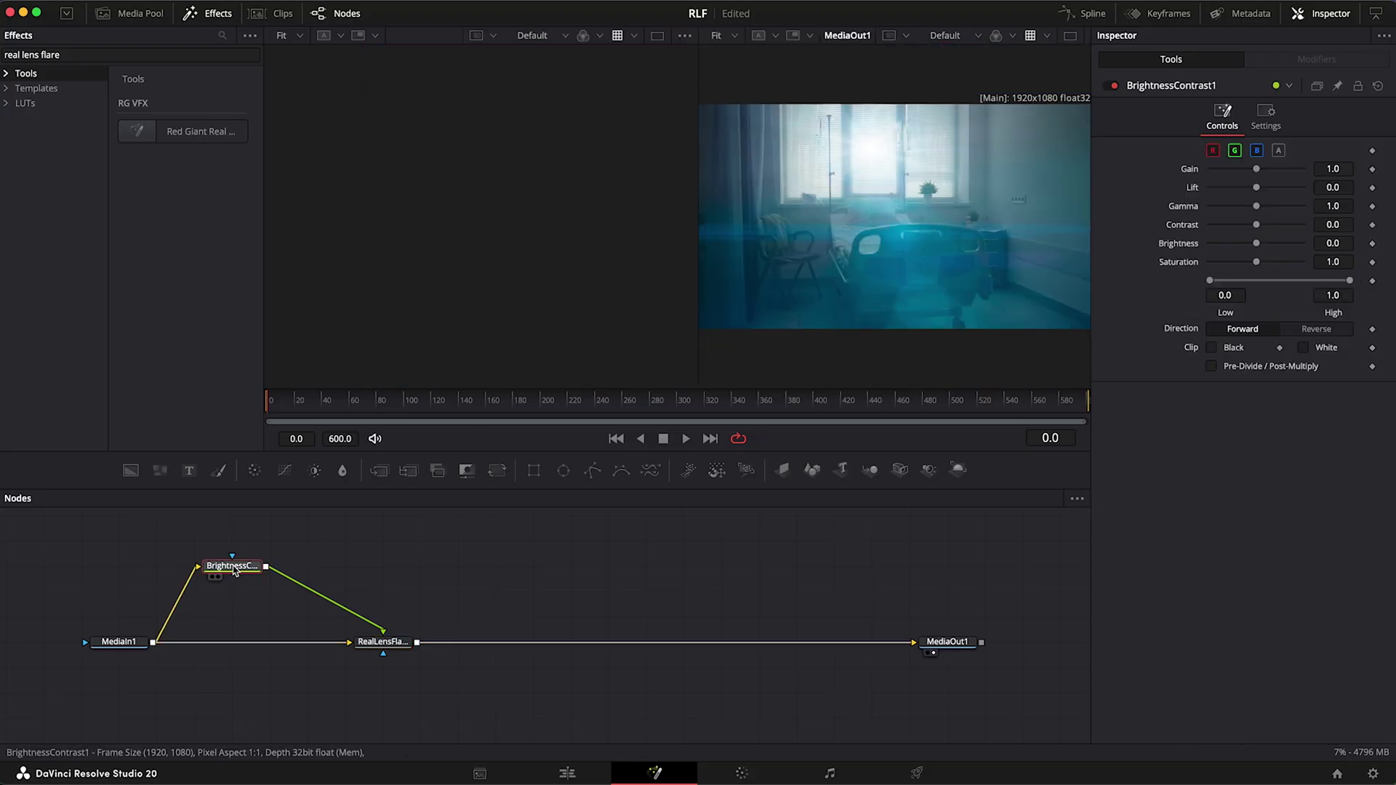
key(1)
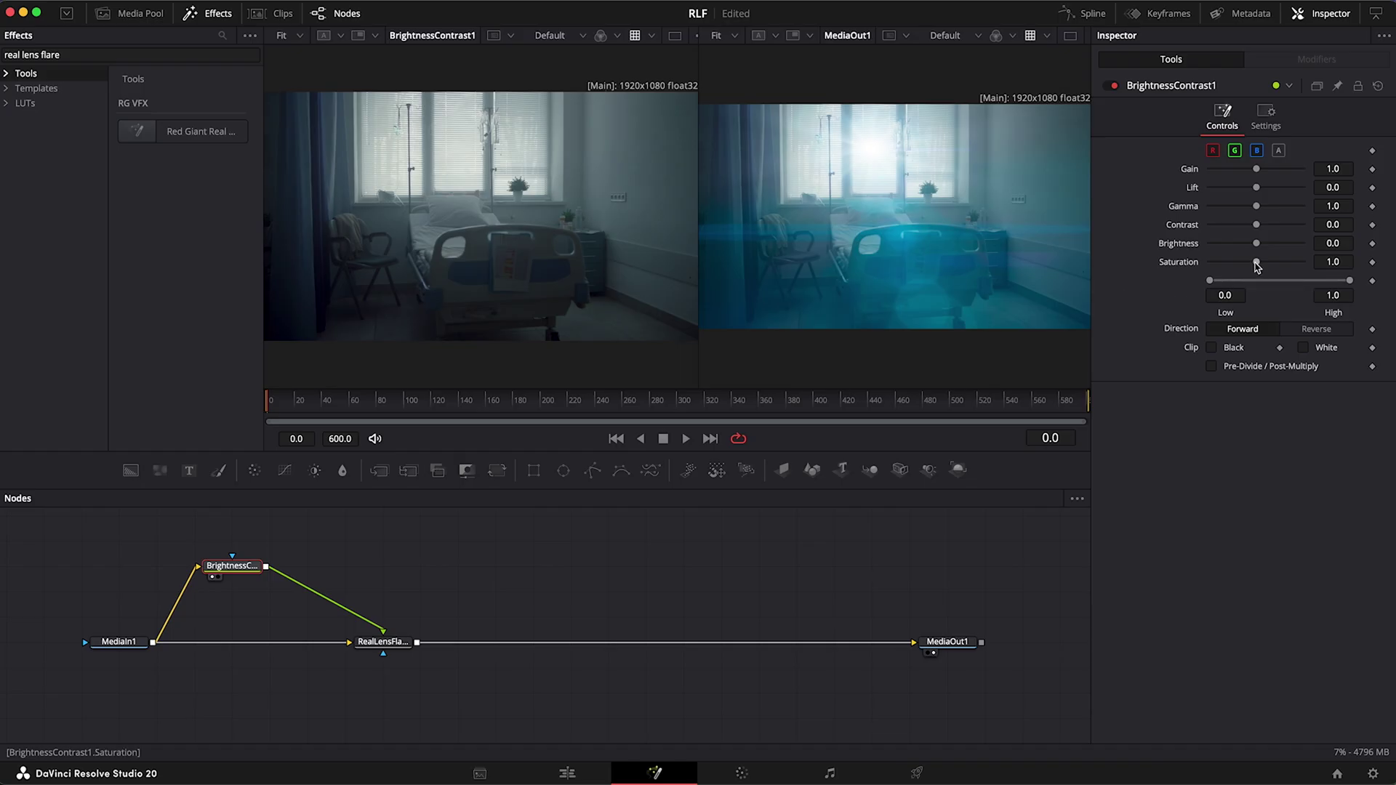
drag(1256, 261, 1199, 267)
mouse_move(1256, 187)
mouse_down()
mouse_move(1208, 190)
mouse_move(1245, 171)
mouse_up()
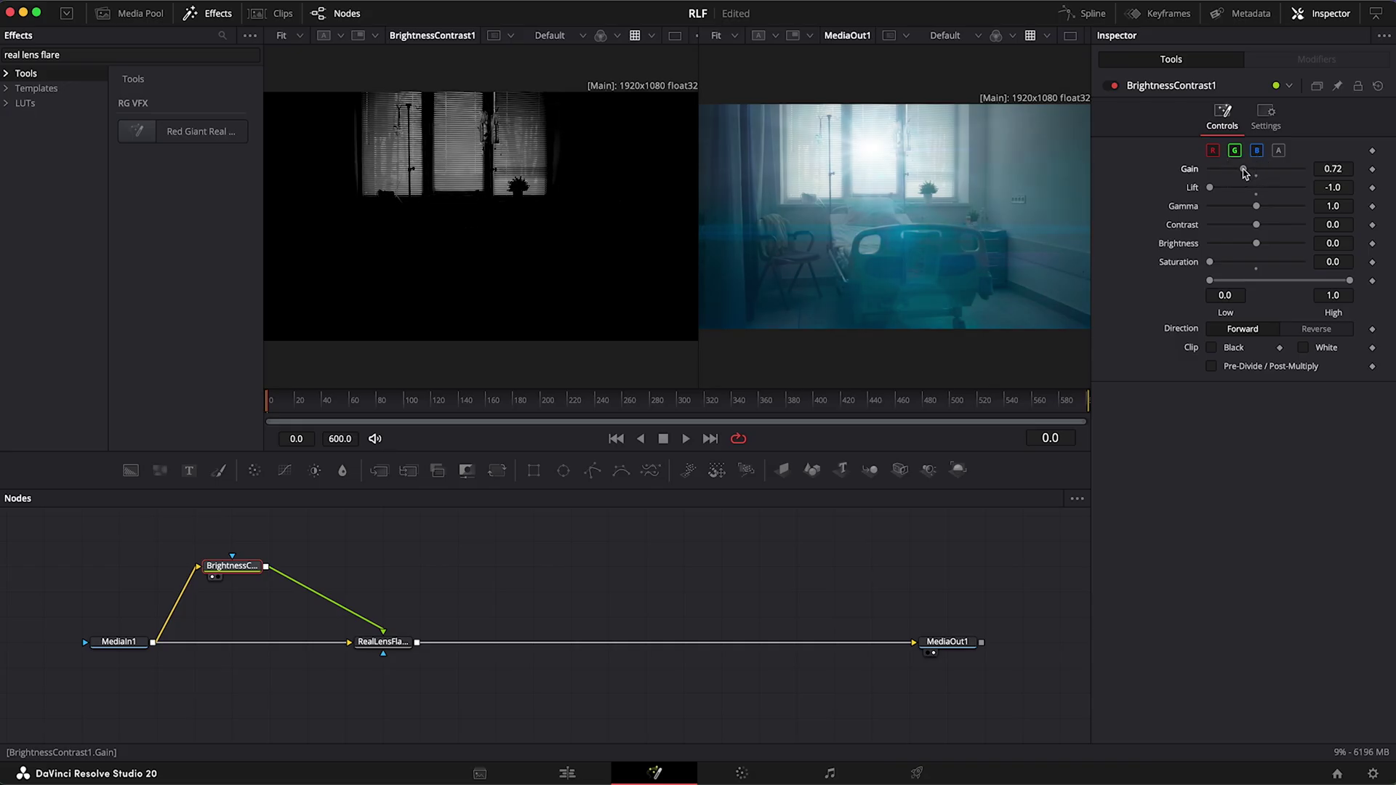
mouse_move(327, 409)
mouse_down()
mouse_move(656, 409)
mouse_move(270, 409)
mouse_up()
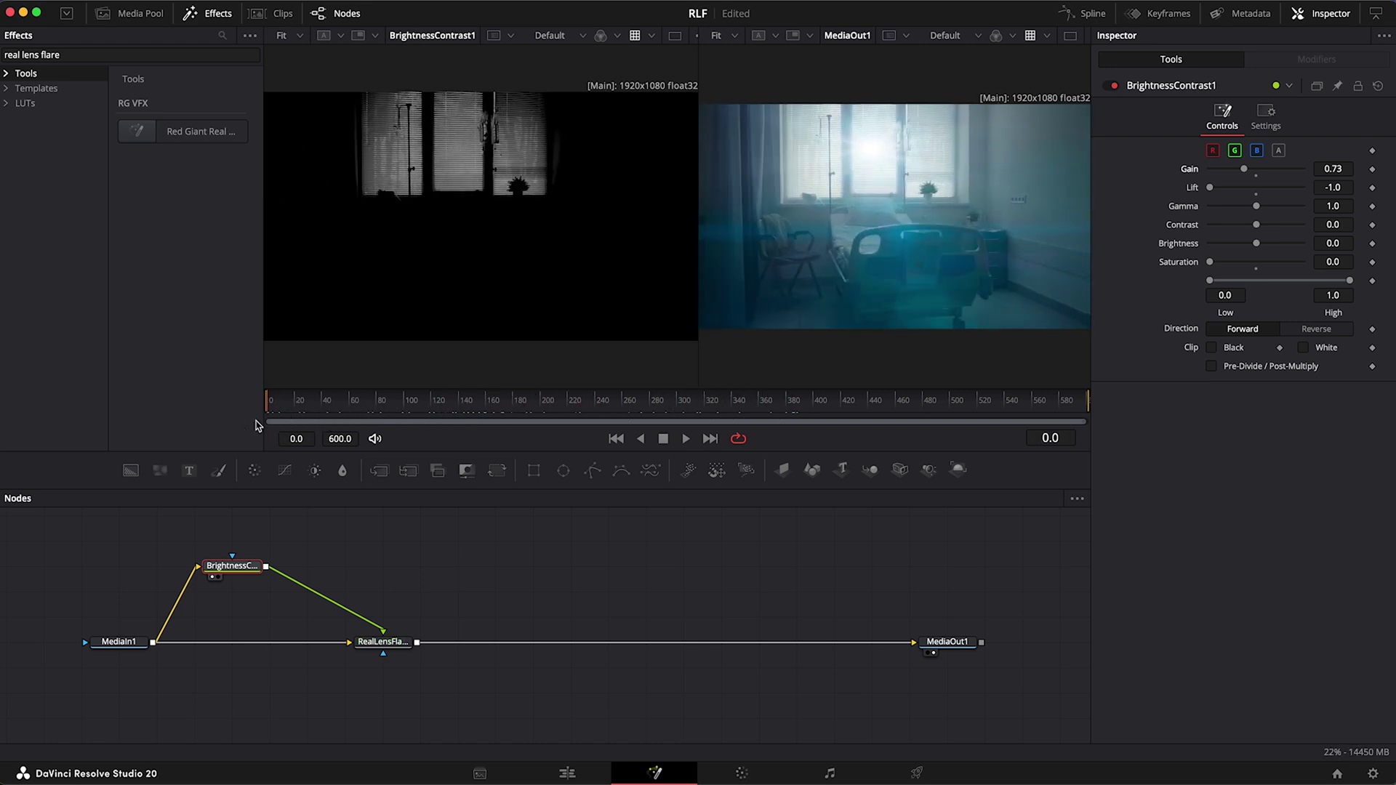
click(1051, 37)
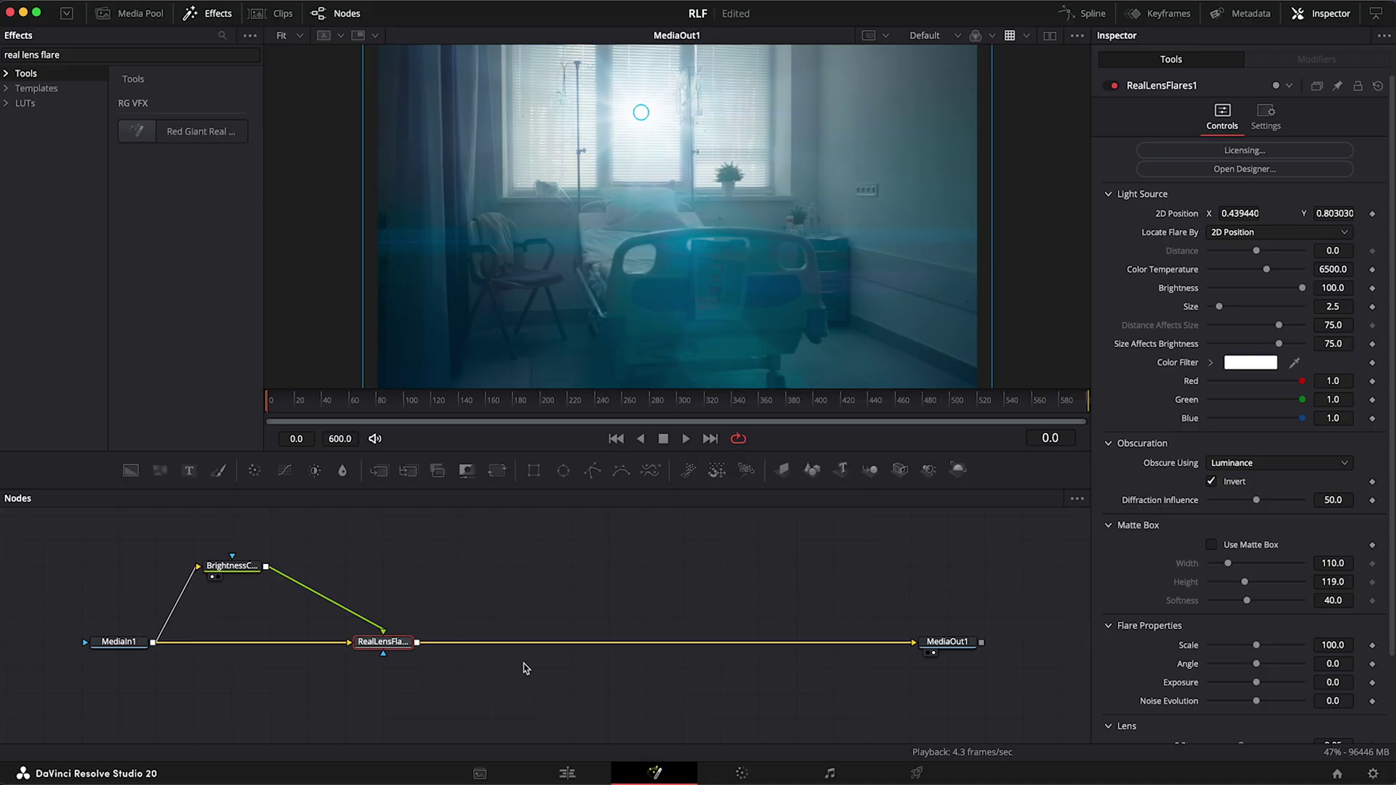
Switch to the Color page, then to the Edit page
click(742, 773)
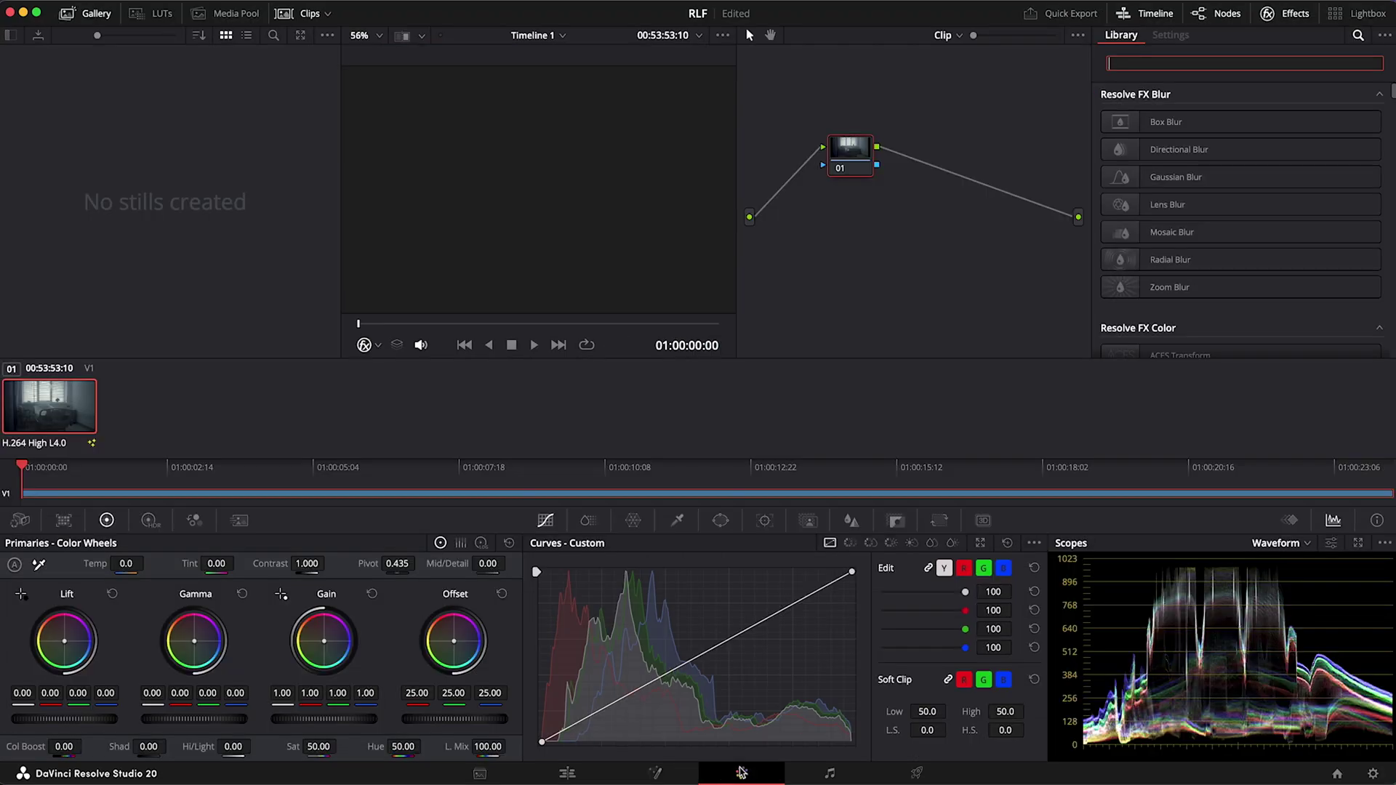
click(567, 774)
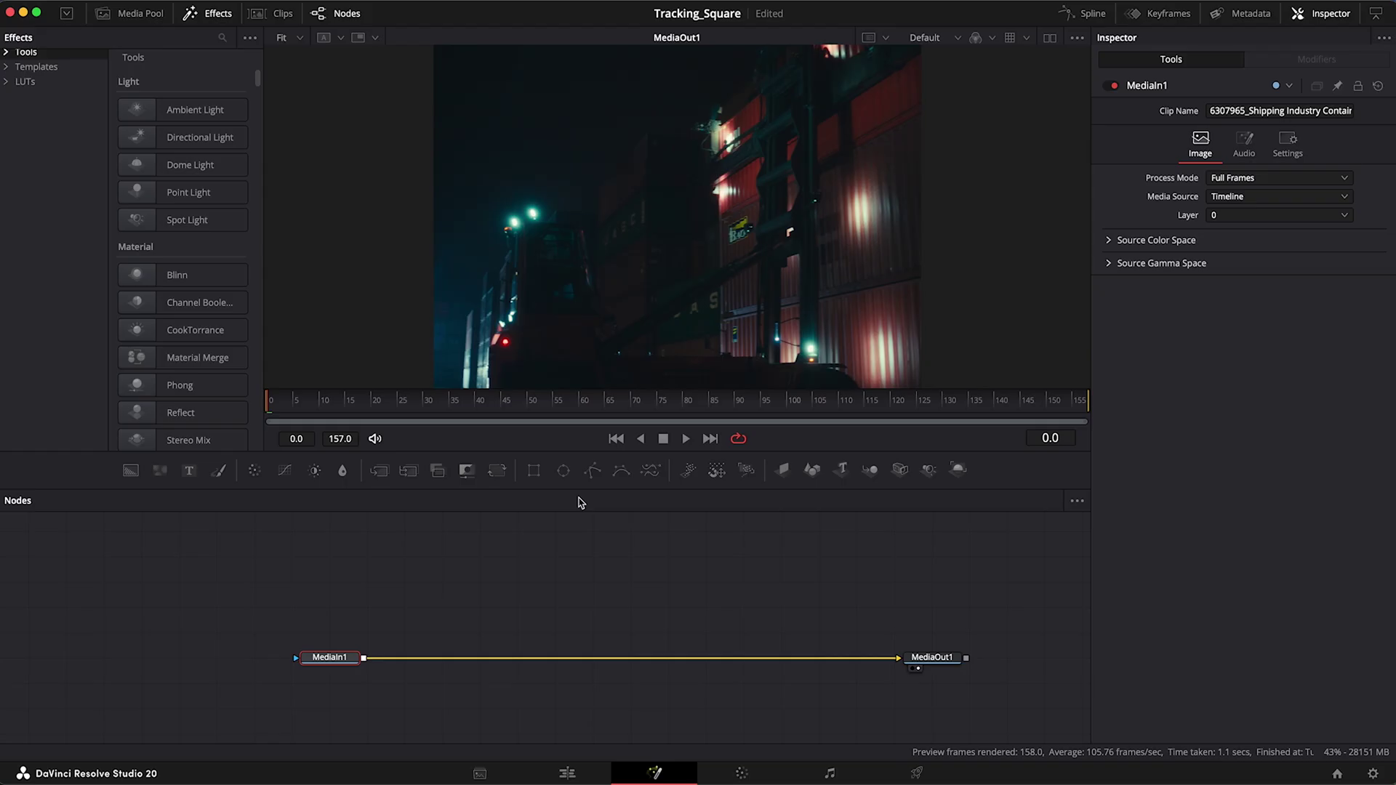
Add a Tracker node between MediaIn1 and MediaOut1 of the container footage
mouse_move(273, 404)
mouse_down()
mouse_move(966, 416)
mouse_move(561, 369)
mouse_move(265, 411)
mouse_up()
mouse_move(329, 658)
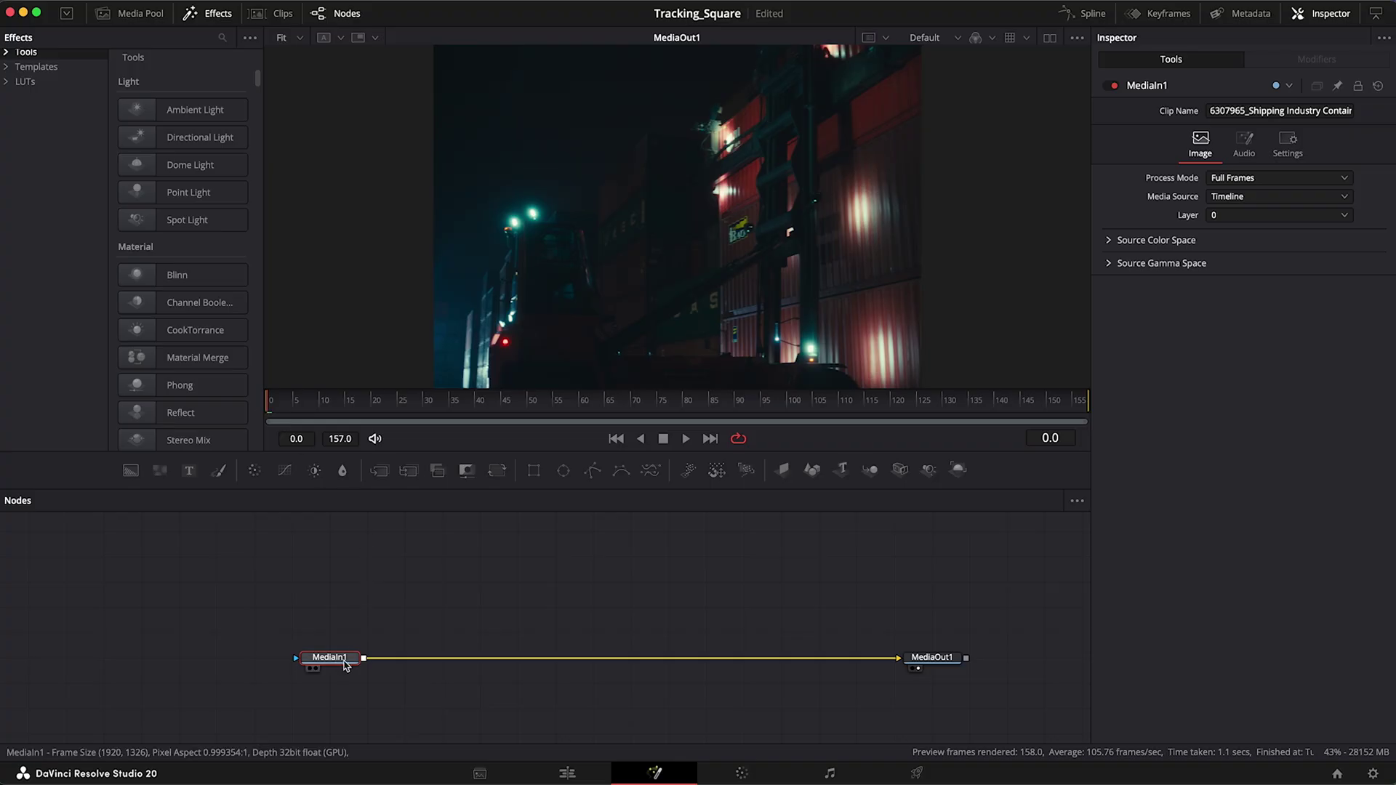
key(shift+space)
text(tra)
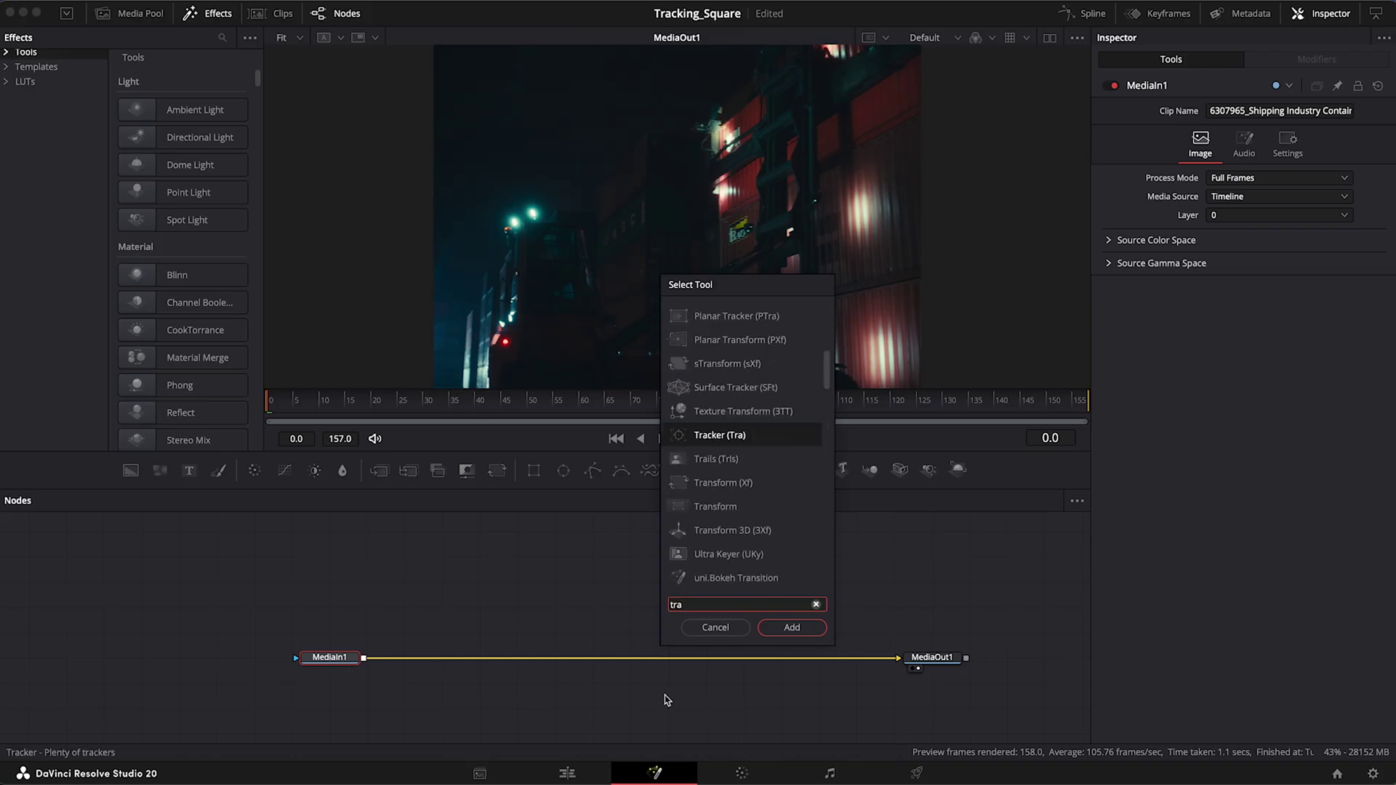
click(792, 628)
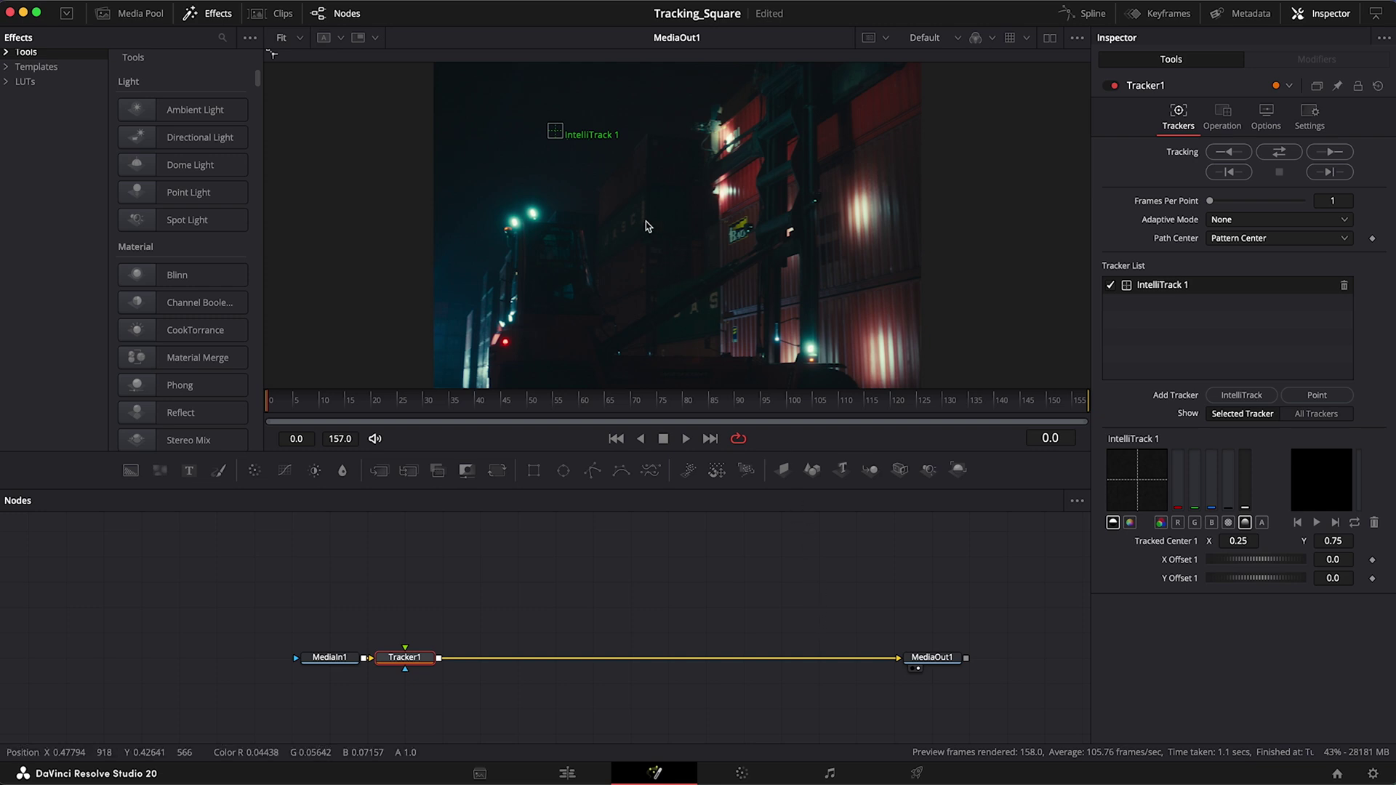
Track the bright street light forward with IntelliTrack 1 and review the tracked path
drag(557, 133, 534, 218)
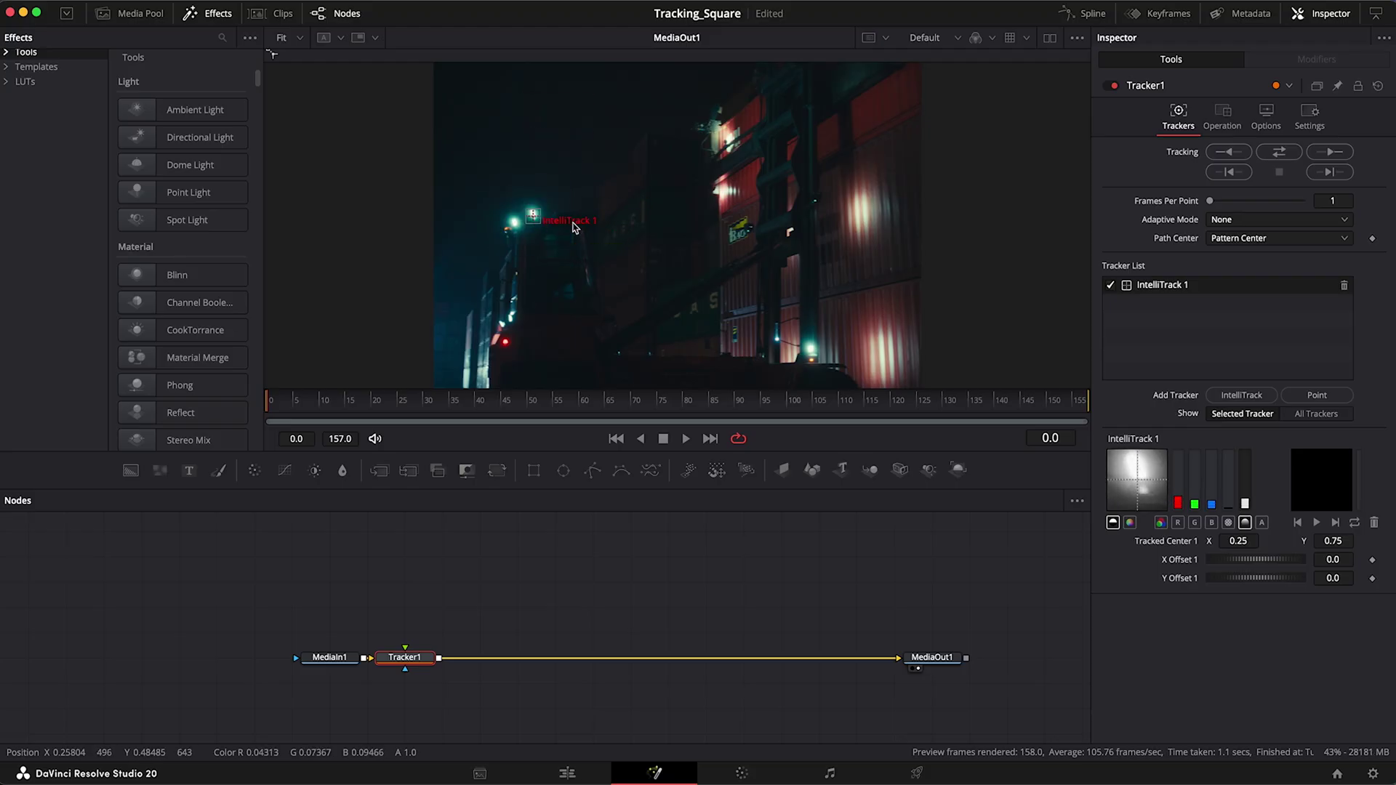
click(1331, 154)
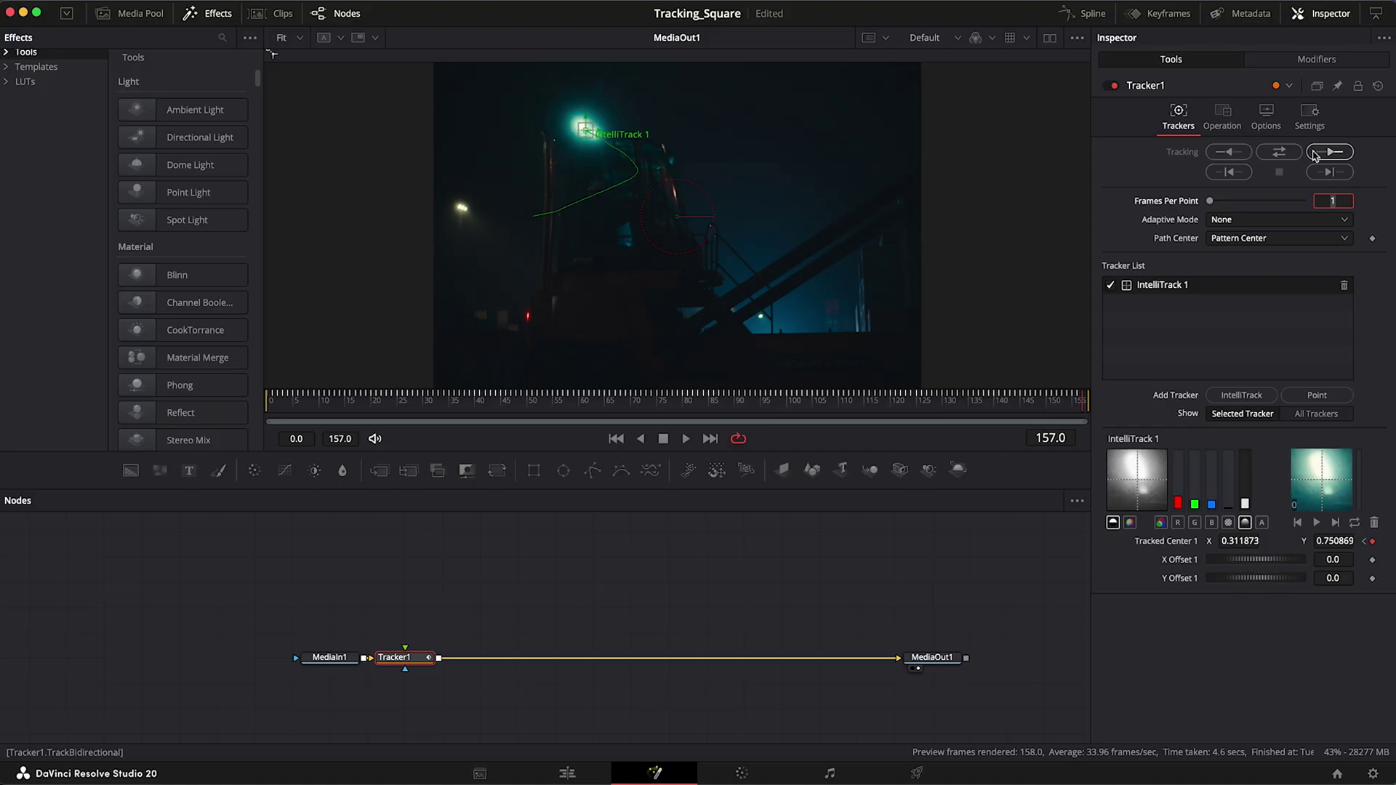
mouse_move(1028, 402)
mouse_down()
mouse_move(600, 398)
mouse_move(269, 421)
mouse_move(662, 398)
mouse_up()
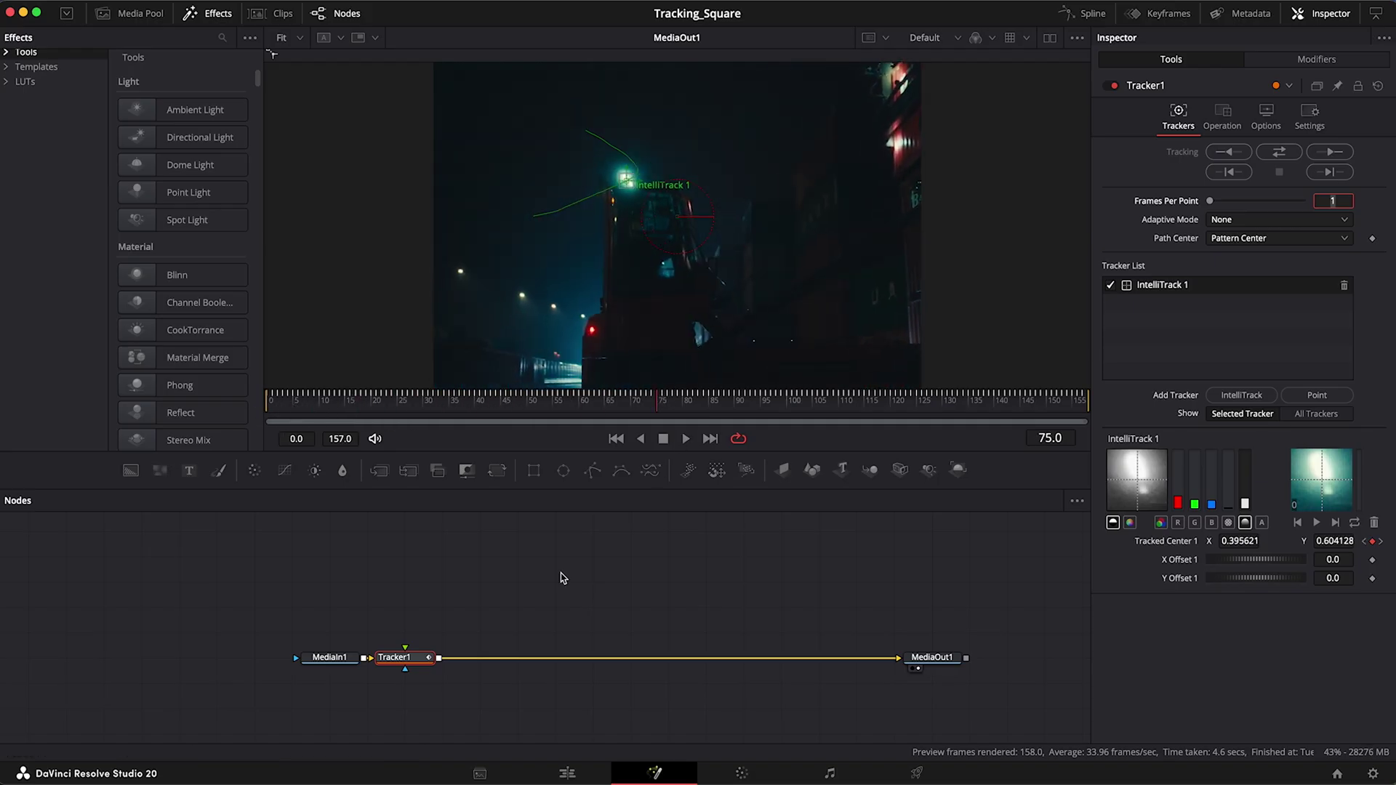
Add Real Lens Flares after Tracker1, connect its 2D Position to Tracker1IntelliTrack1Path, and open Designer
key(shift+space)
text(tra)
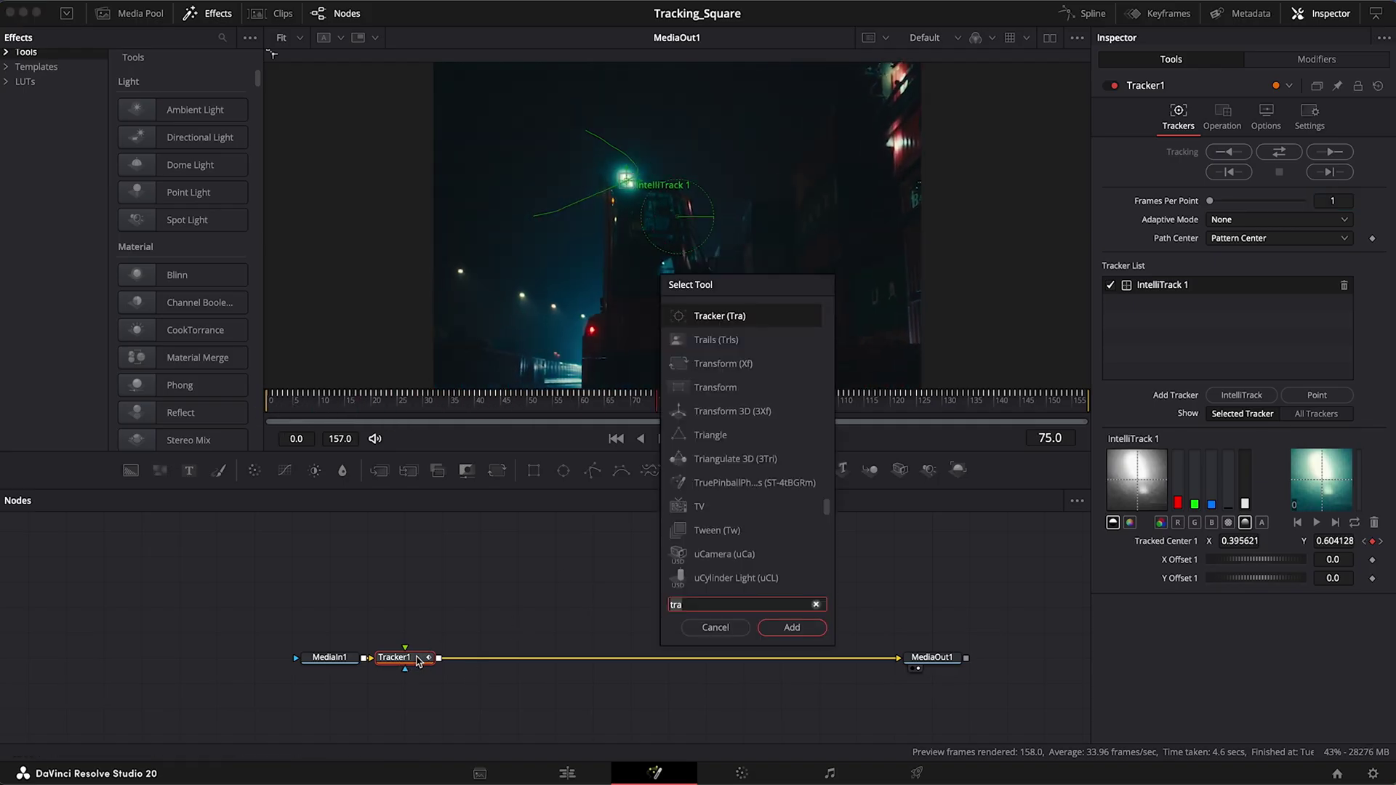
text(real lens flare)
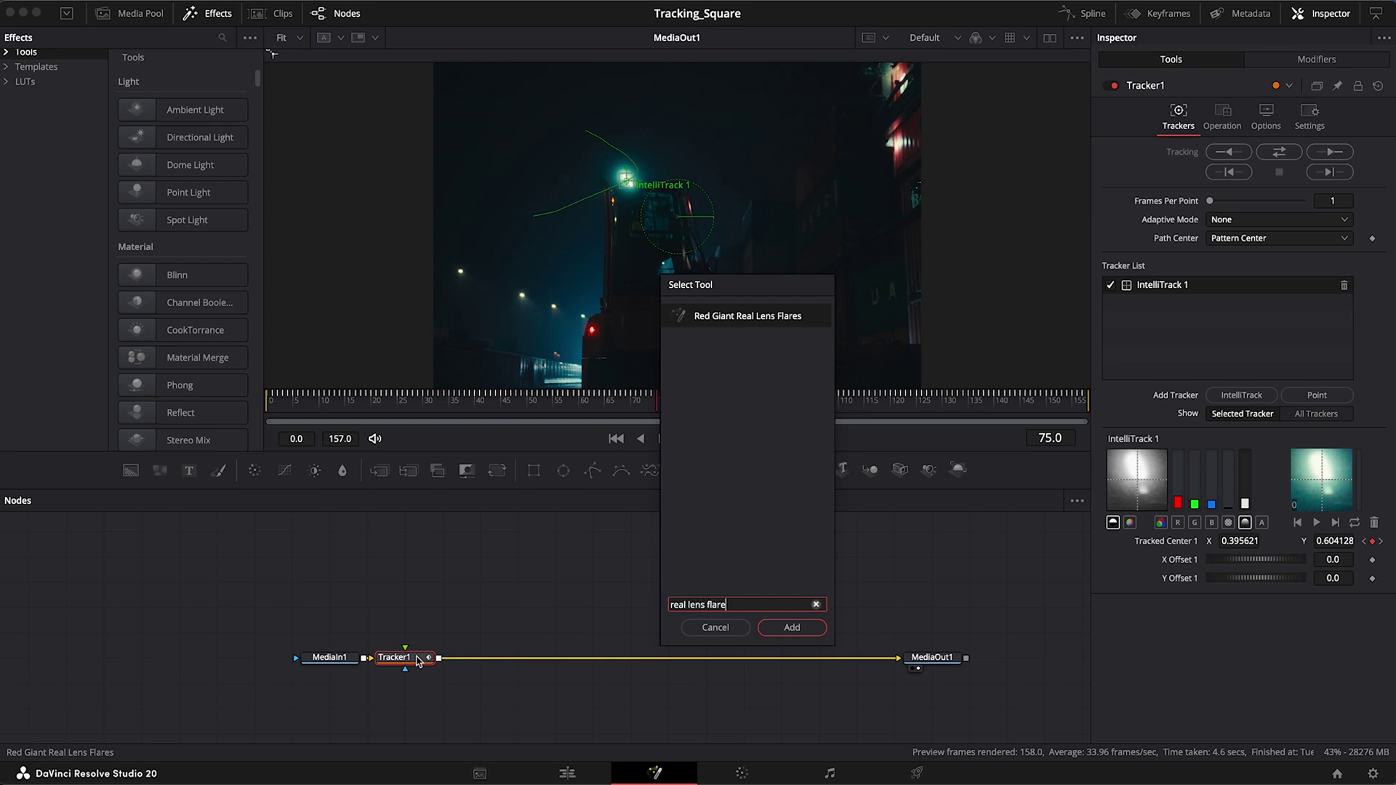
click(794, 629)
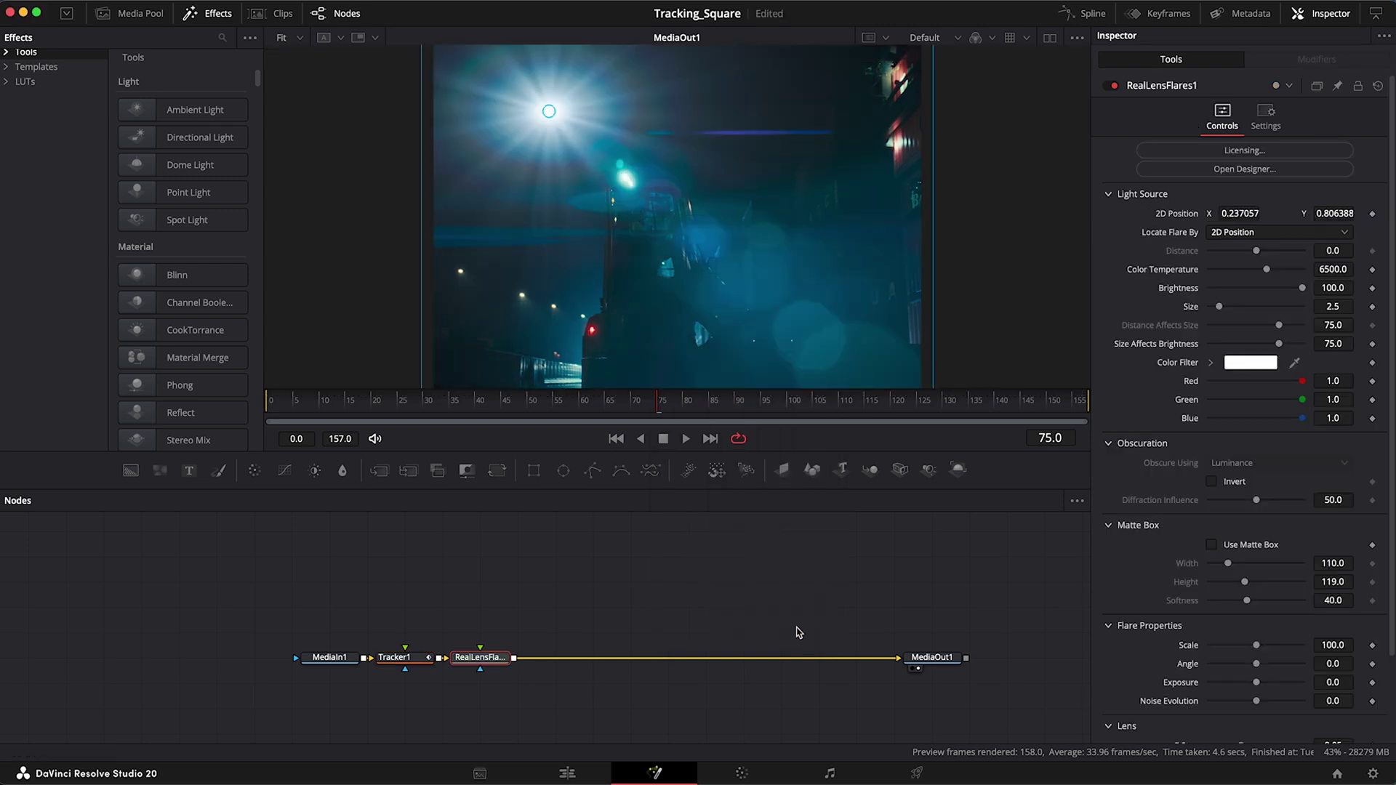
right_click(1173, 221)
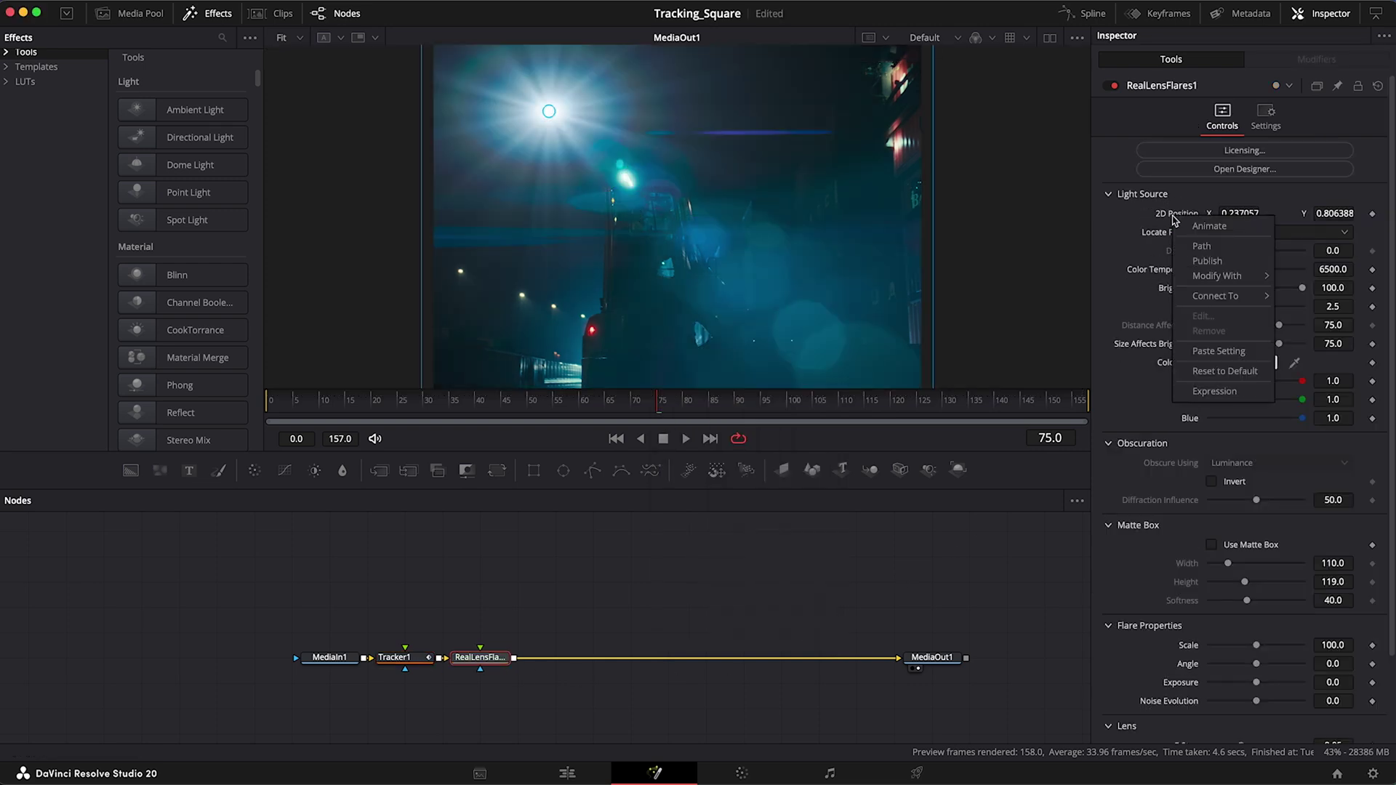
mouse_move(1215, 296)
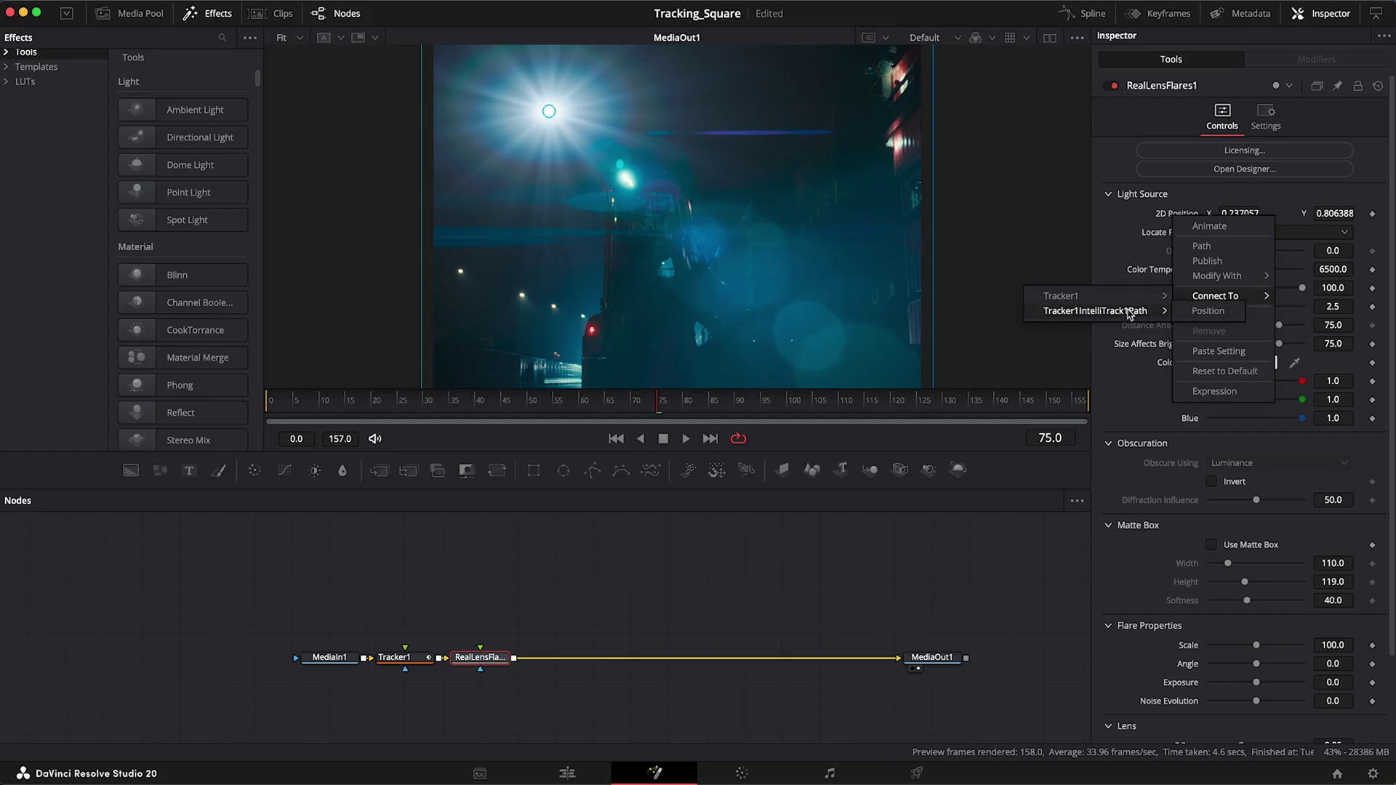
click(1208, 311)
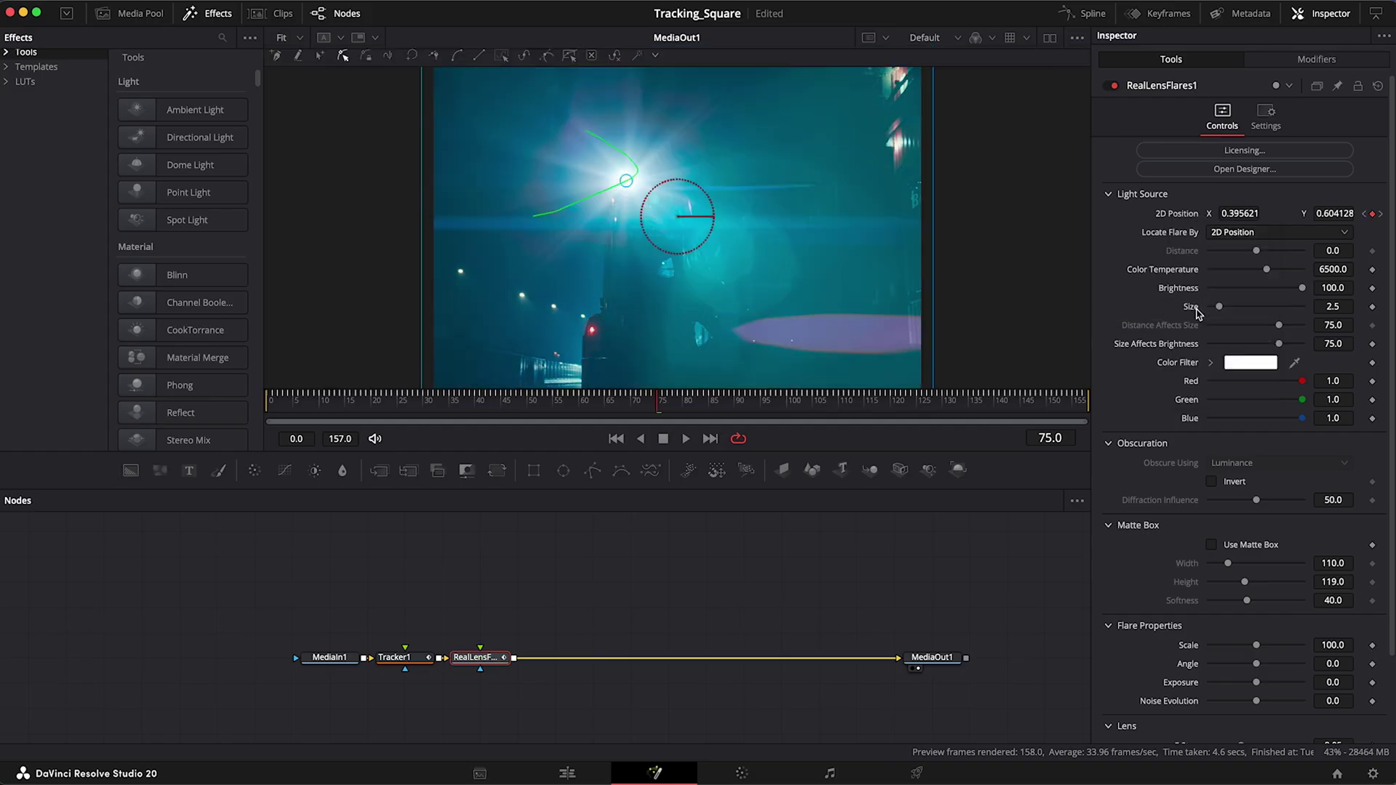
mouse_move(632, 402)
mouse_down()
mouse_move(287, 405)
mouse_move(1077, 403)
mouse_move(658, 409)
mouse_up()
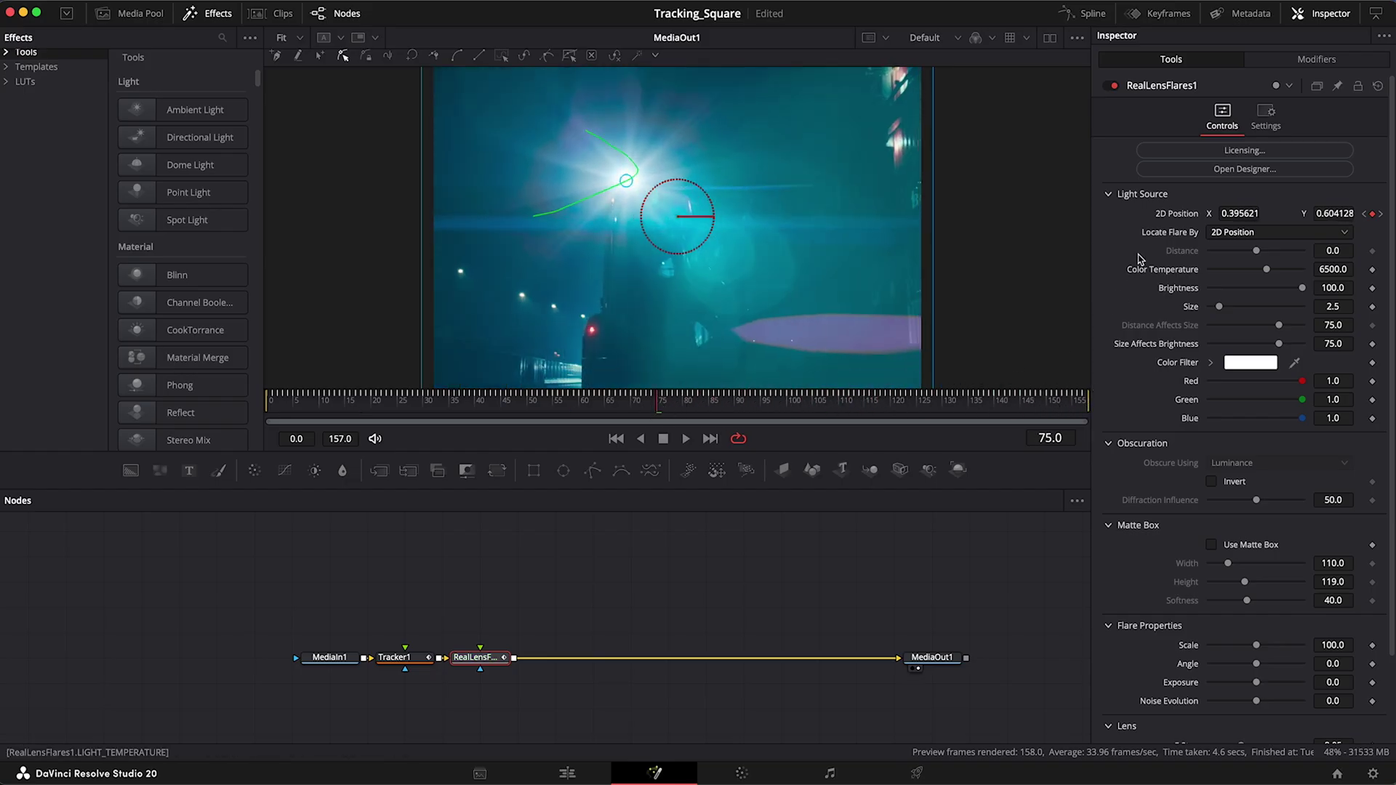
click(1171, 171)
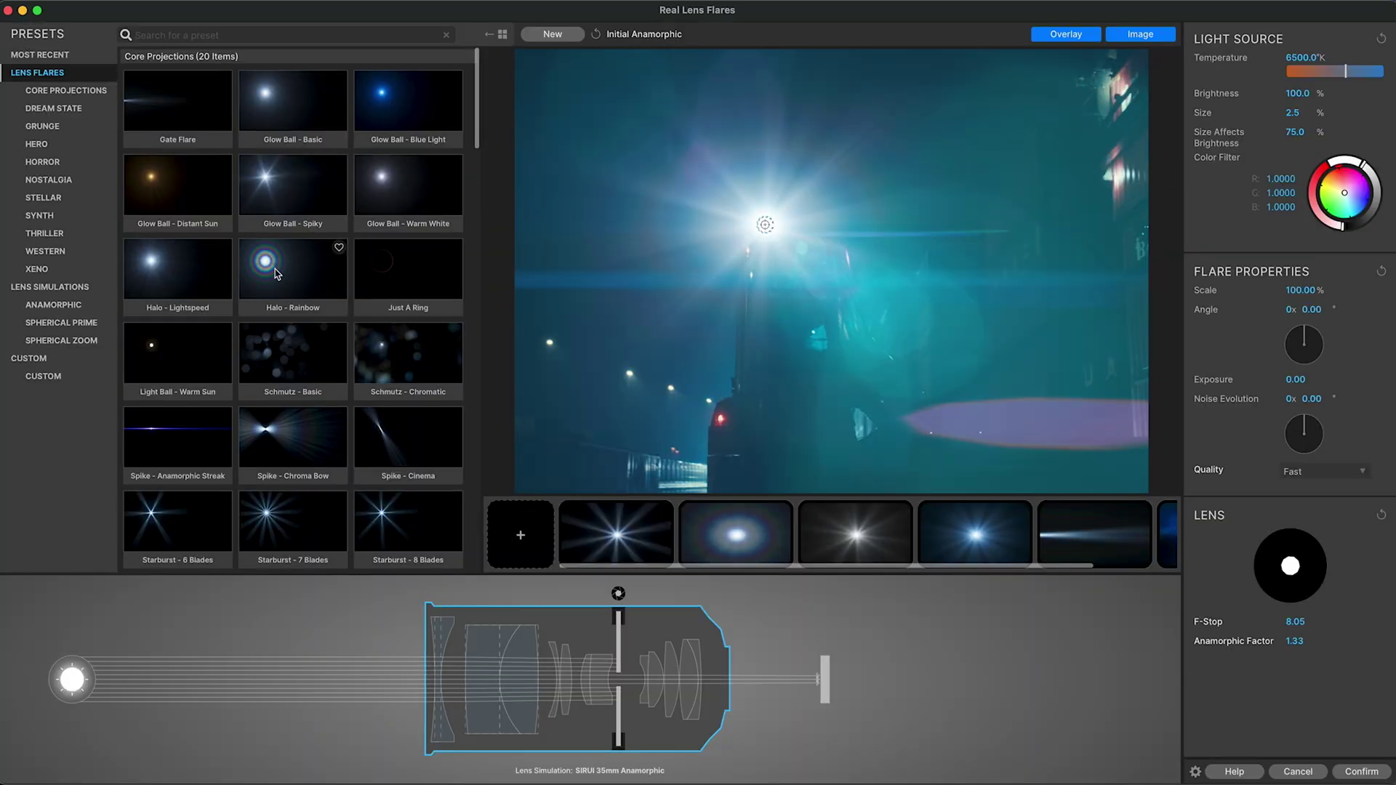
Apply the XENO Propeller flare preset with brightness 50
click(37, 270)
click(383, 164)
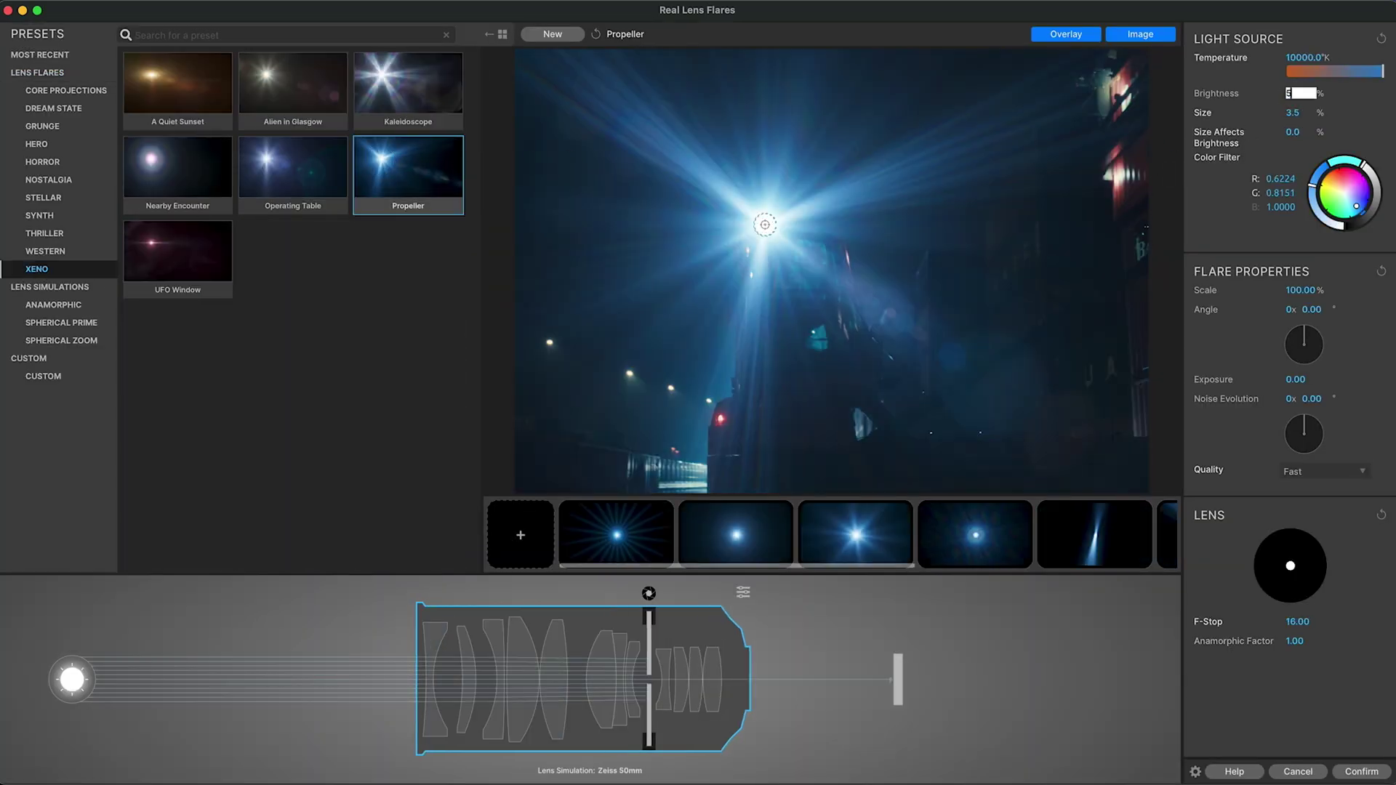
text(50)
key(Return)
Add a Ring element, confirm the design, and review the flare over later frames
click(525, 533)
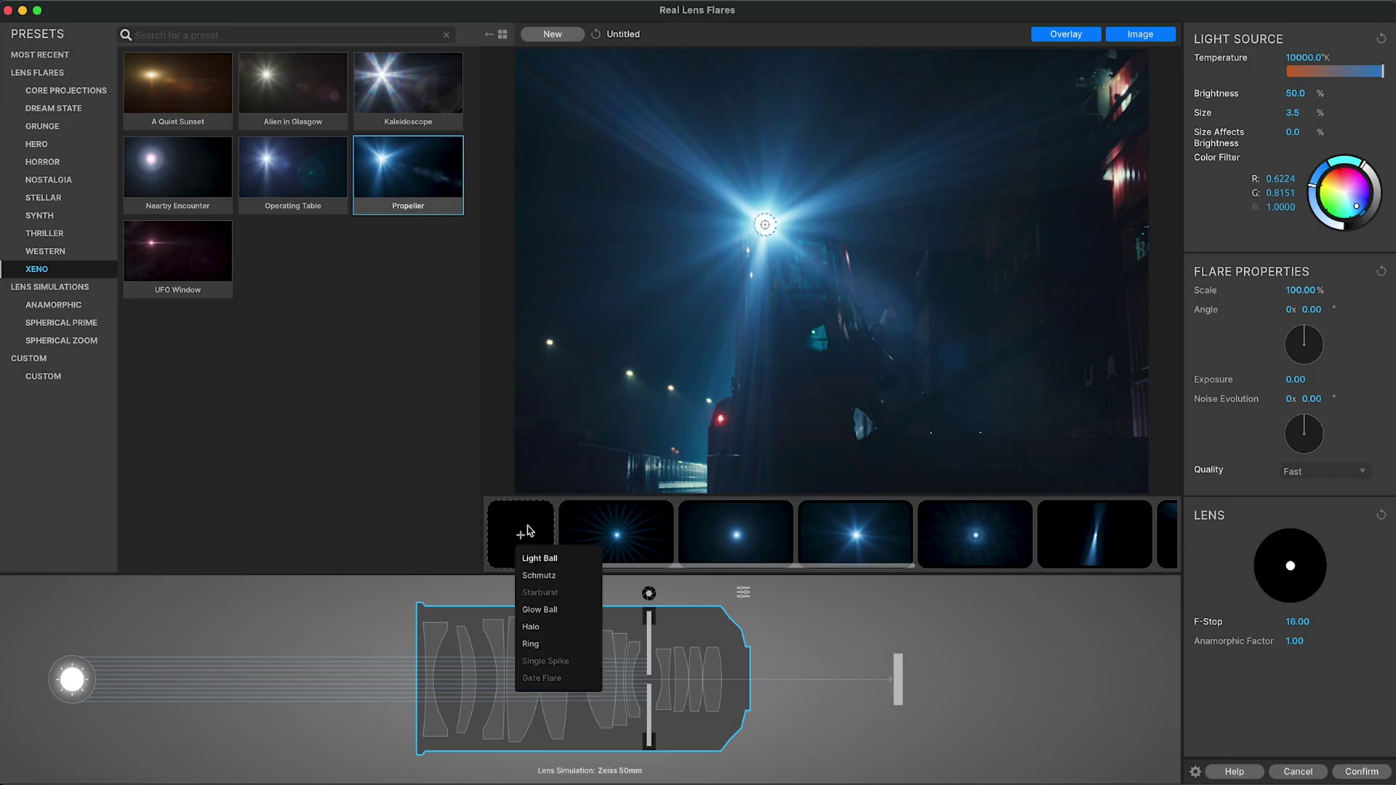
click(532, 644)
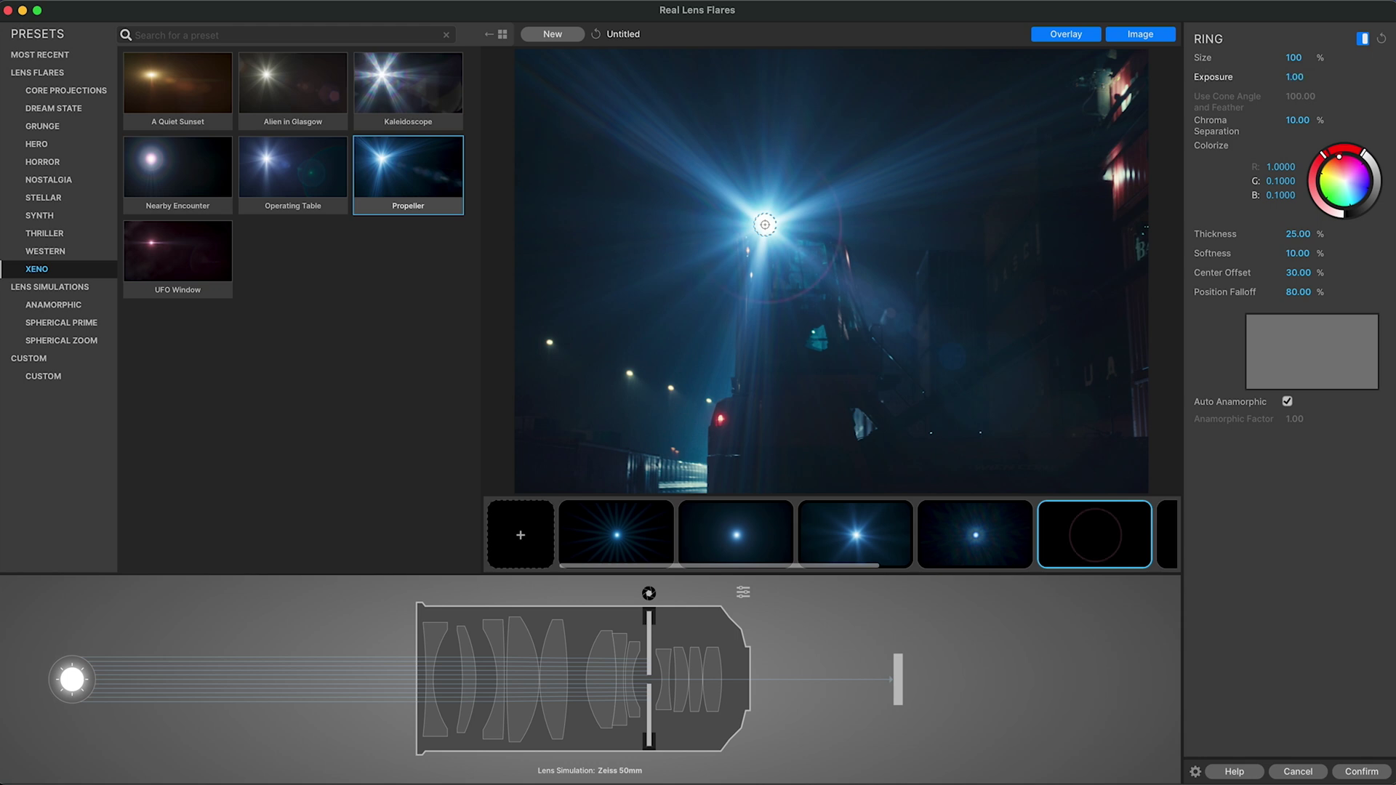
click(1364, 770)
drag(662, 399, 1069, 399)
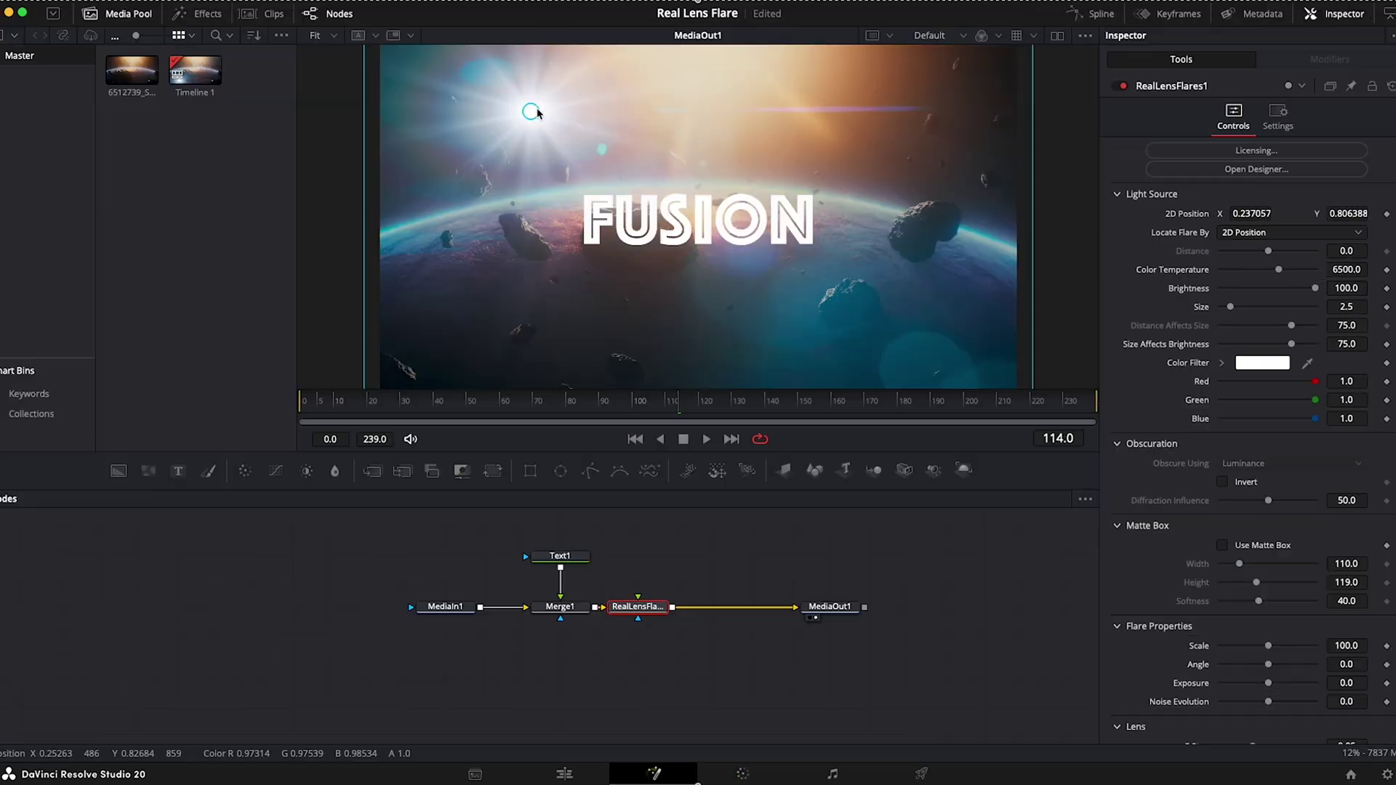
Drag the RealLensFlares1 position widget rightward to the shot's upper right
drag(531, 113, 861, 144)
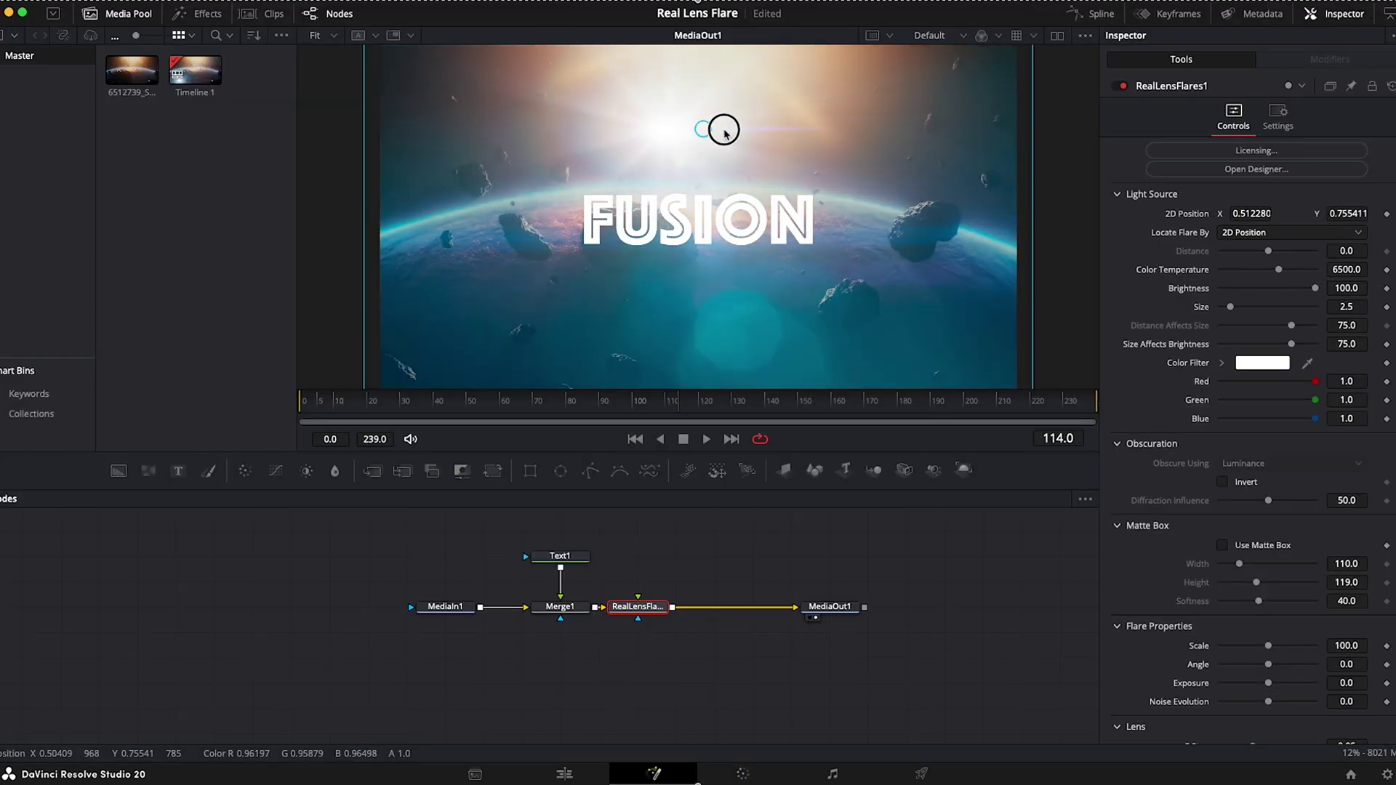